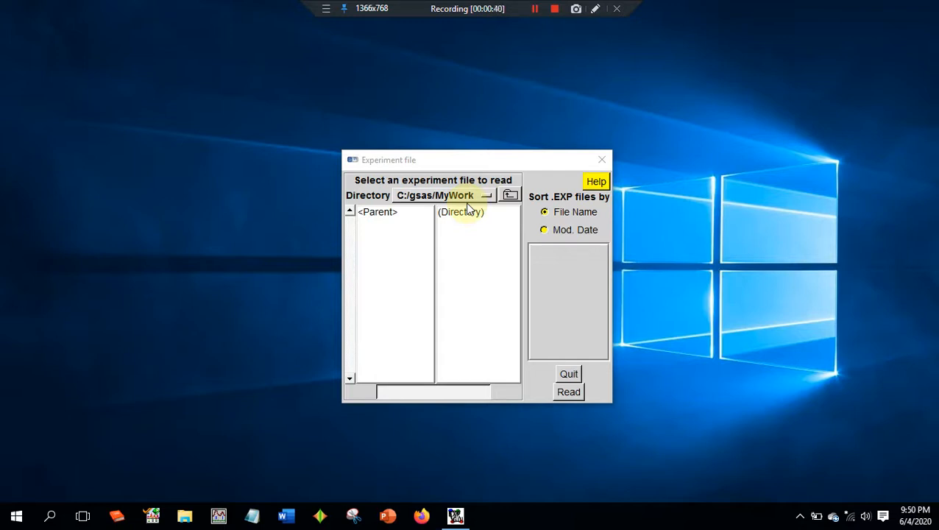
- Browse to the folder e:/BELAJAR REFINEMENT/MgO-AL2O3 ke 2 for the experiment file
left_click(458, 195)
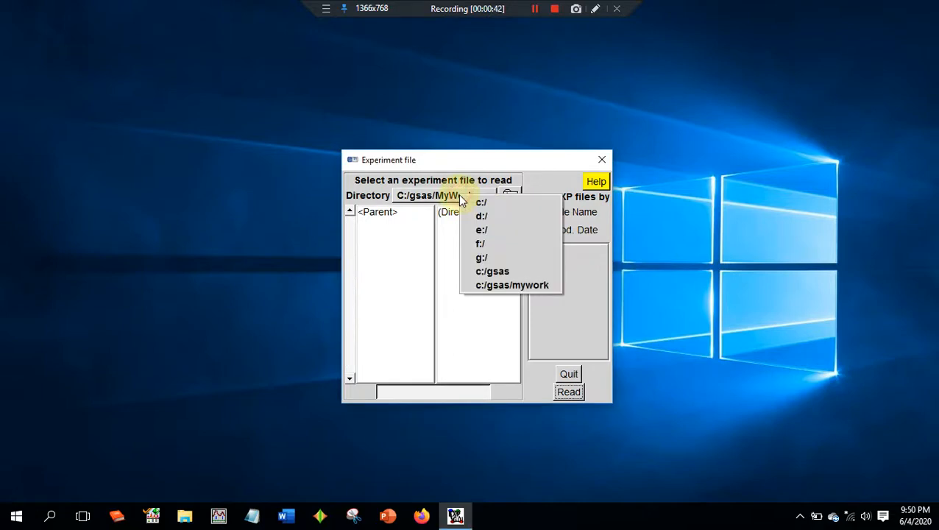
left_click(480, 216)
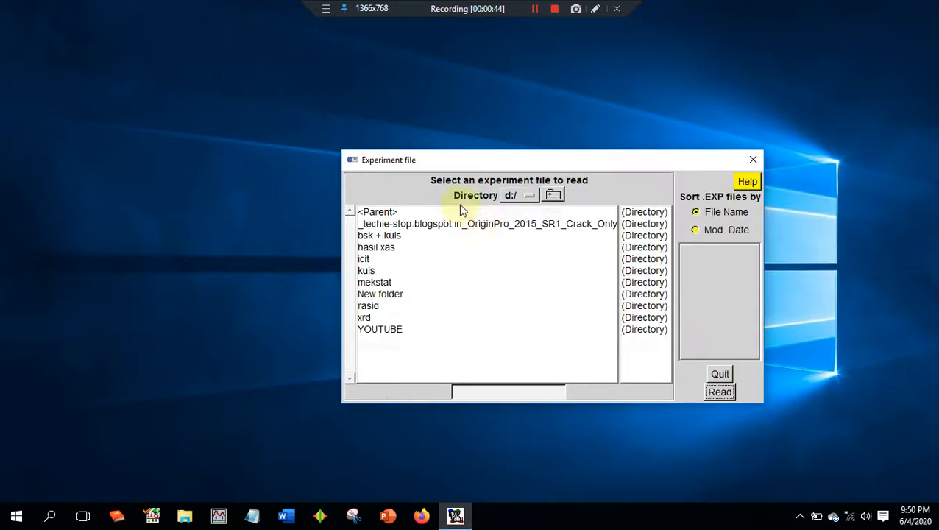
left_click(513, 193)
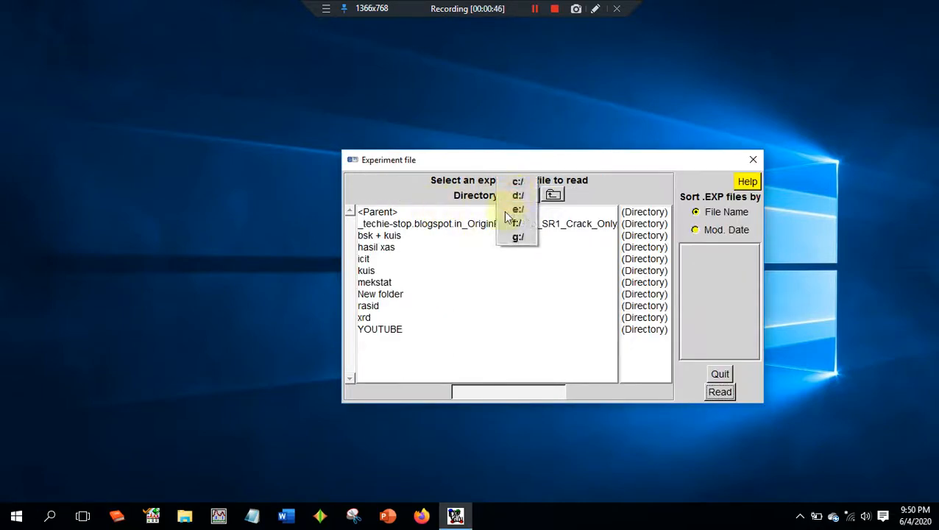
left_click(515, 210)
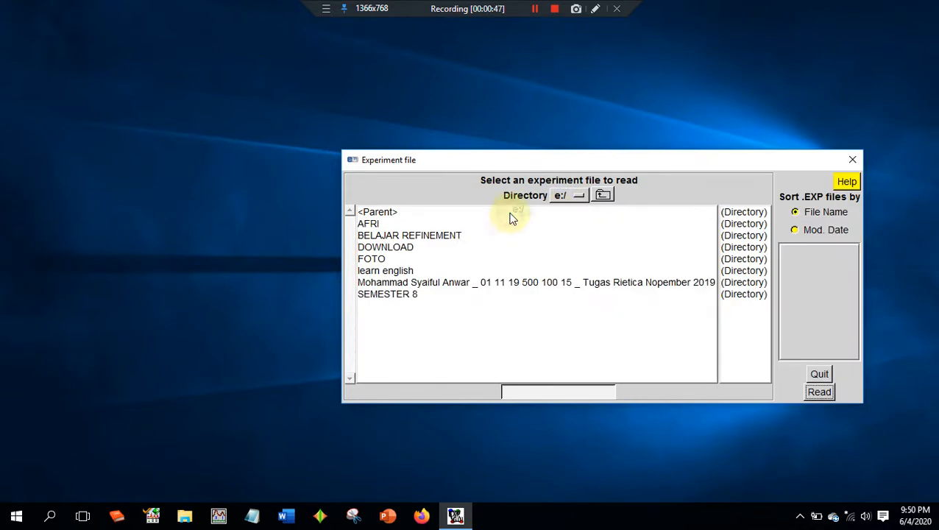
double_click(409, 235)
double_click(409, 235)
double_click(414, 211)
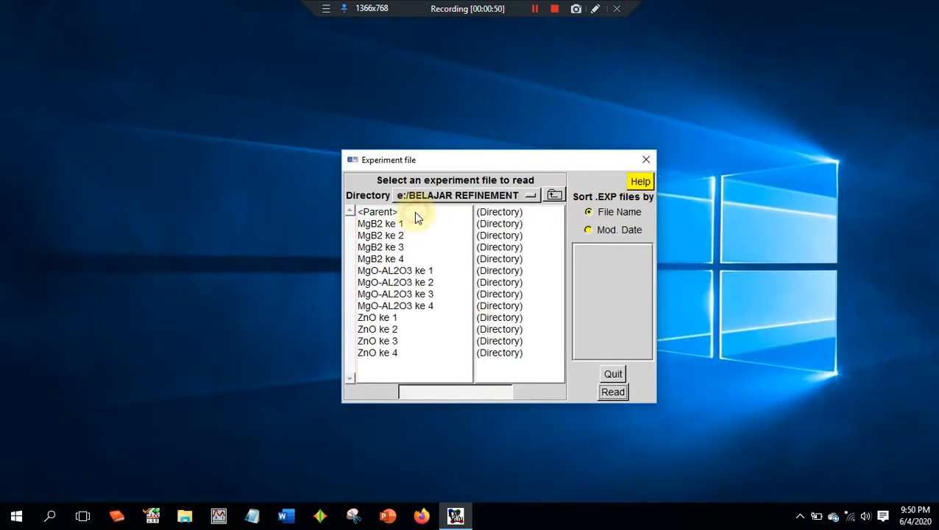
double_click(420, 283)
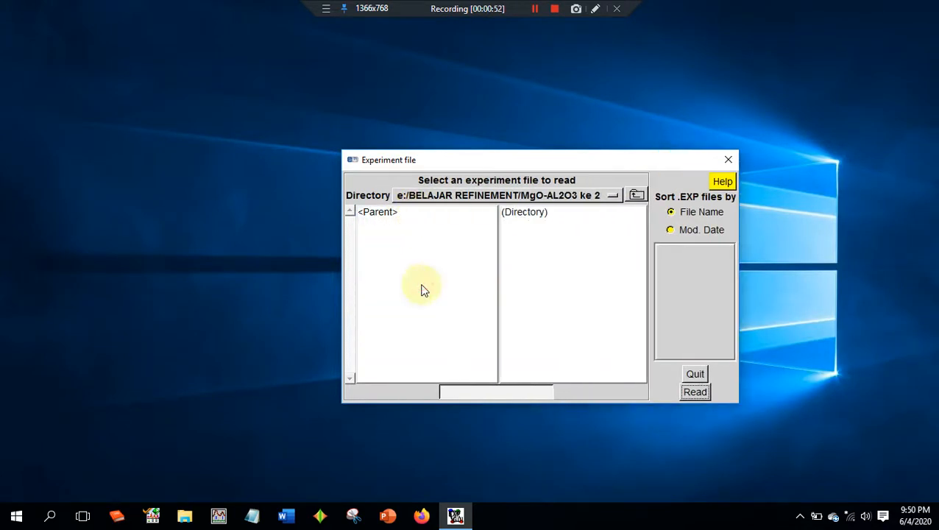
- Create a new experiment file named per-cor in the MgO-AL2O3 ke 2 folder
left_click(474, 390)
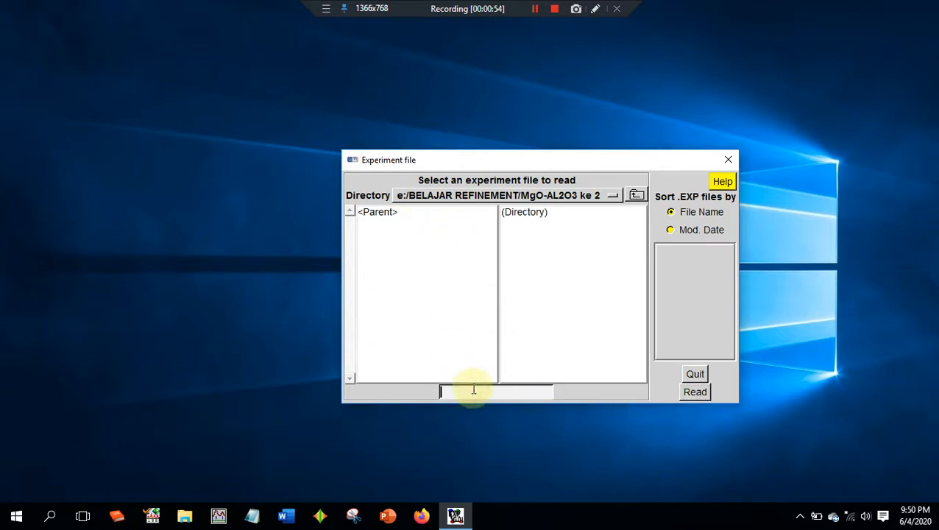
type("per-cor")
key("Return")
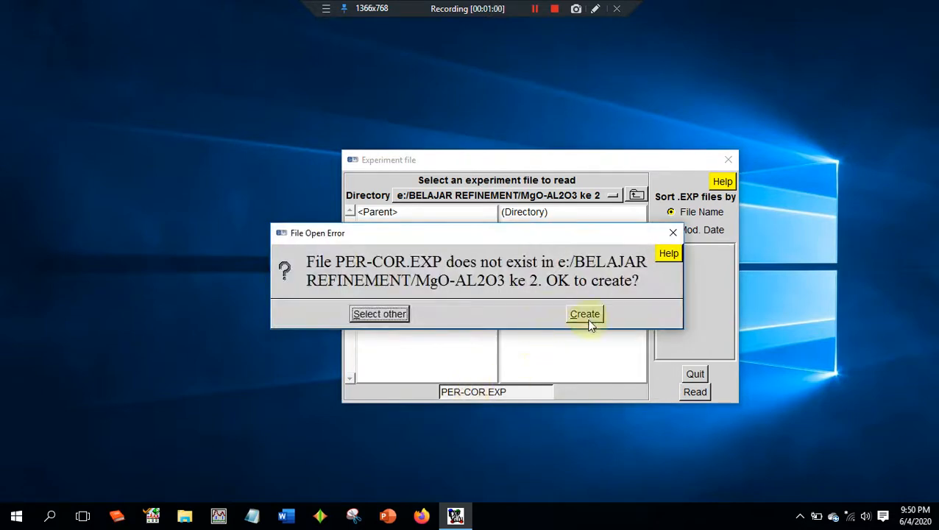
left_click(588, 320)
- Set the experiment's title to per-cor
left_click(471, 332)
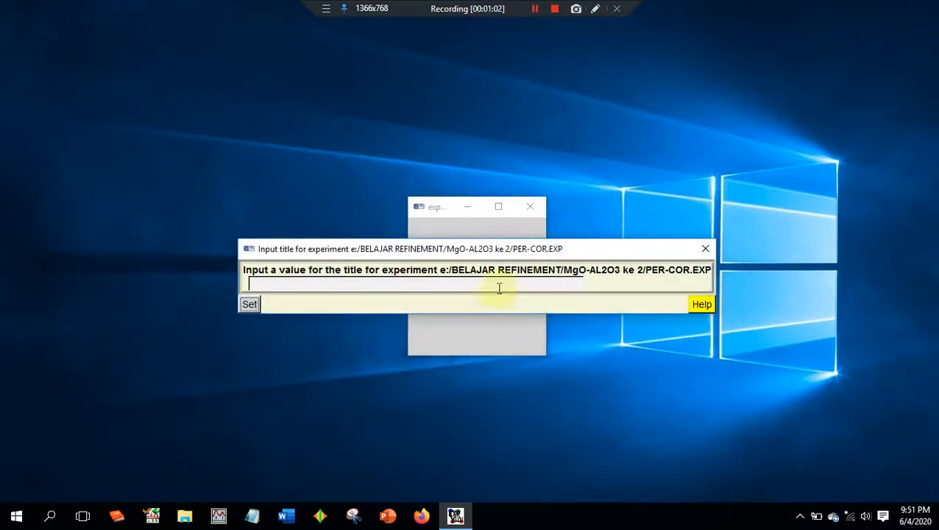
left_click(530, 288)
type("per-cor")
left_click(249, 305)
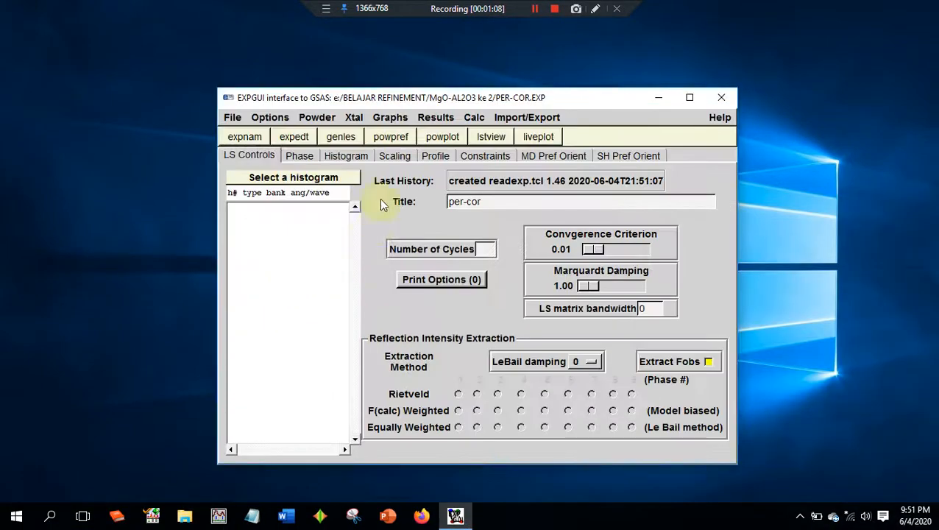
- Add phase 1 by importing the Crystallographic Information File Entry_96-100-0033 al2o3 and accept its symmetry operators
left_click(300, 159)
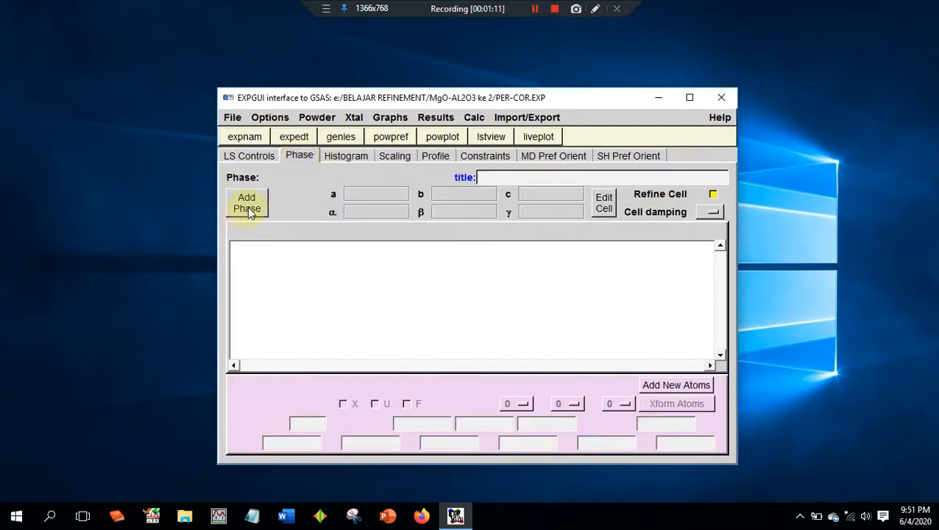
left_click(246, 203)
left_click(648, 318)
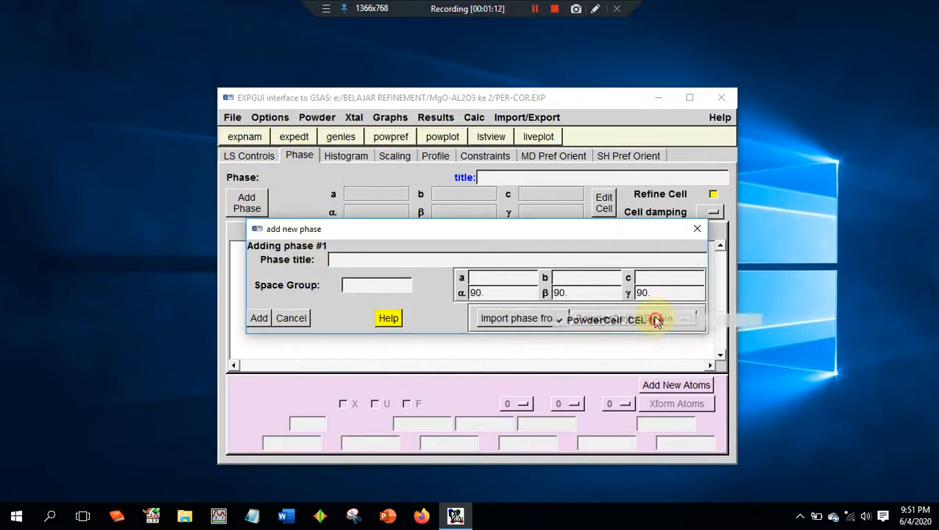
left_click(669, 455)
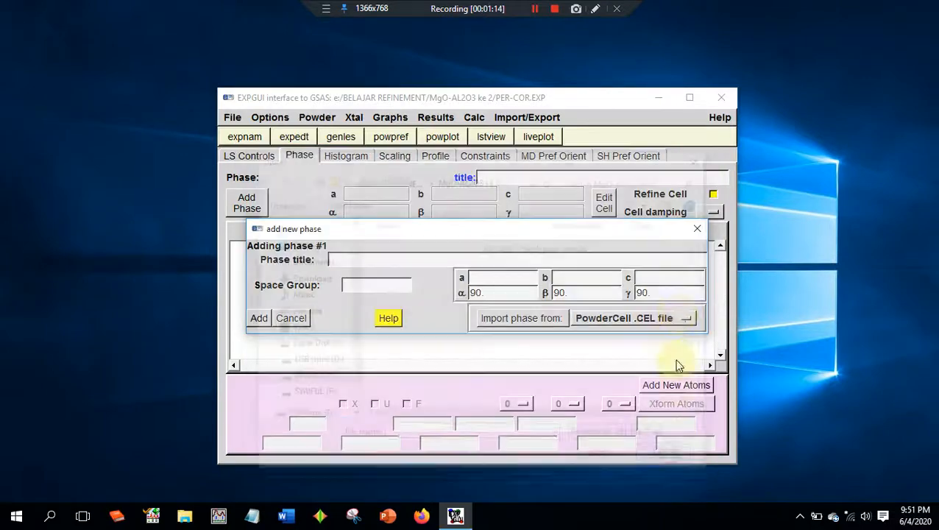
left_click(671, 318)
left_click(668, 331)
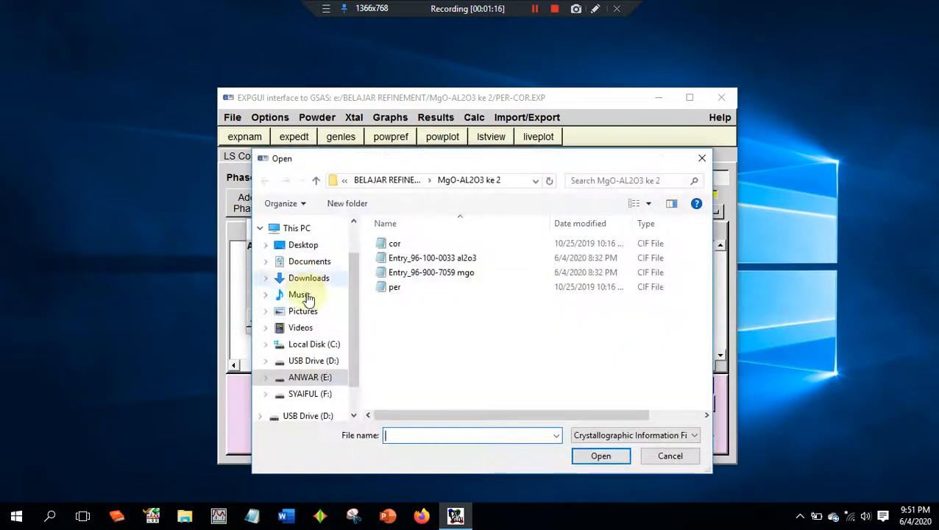
left_click(494, 258)
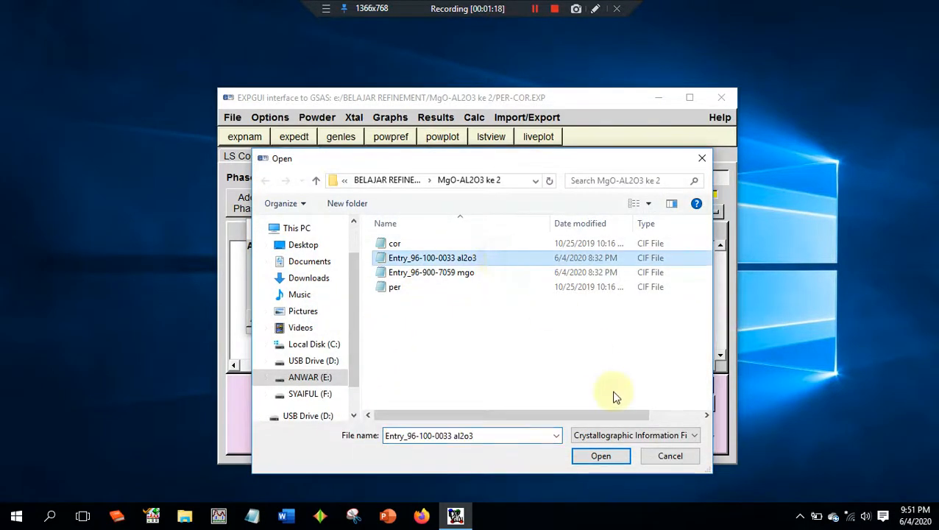
left_click(602, 457)
left_click(271, 318)
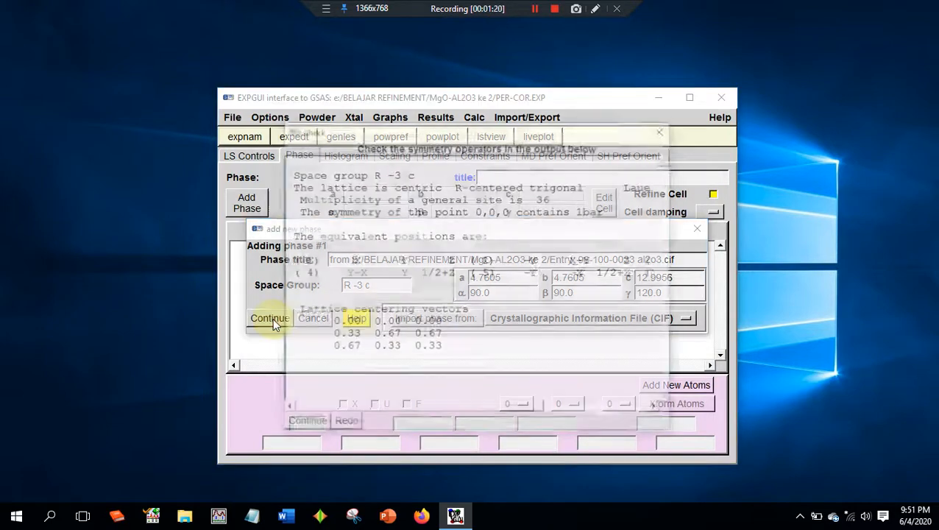
left_click(311, 418)
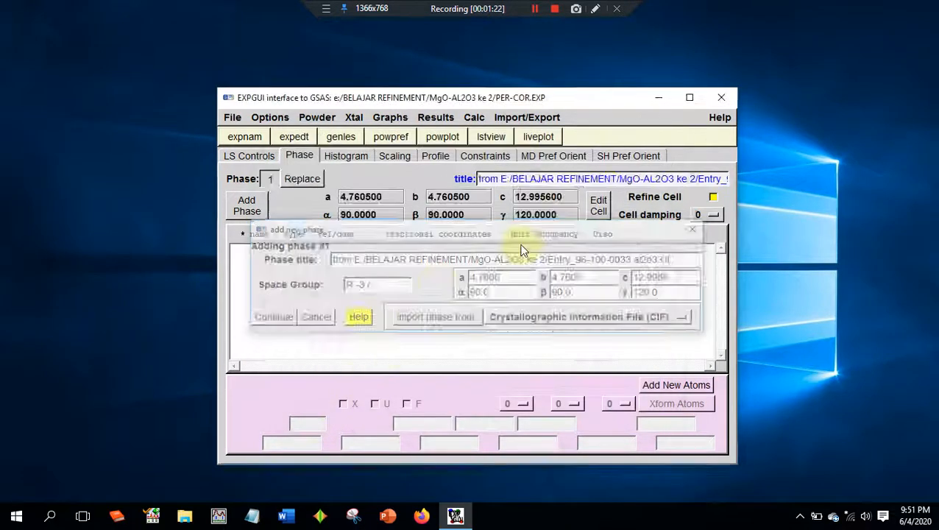
- Set Uiso to 0.025 for the al and o atoms and add them to phase 1
left_click_drag(615, 219, 574, 219)
type("0.0")
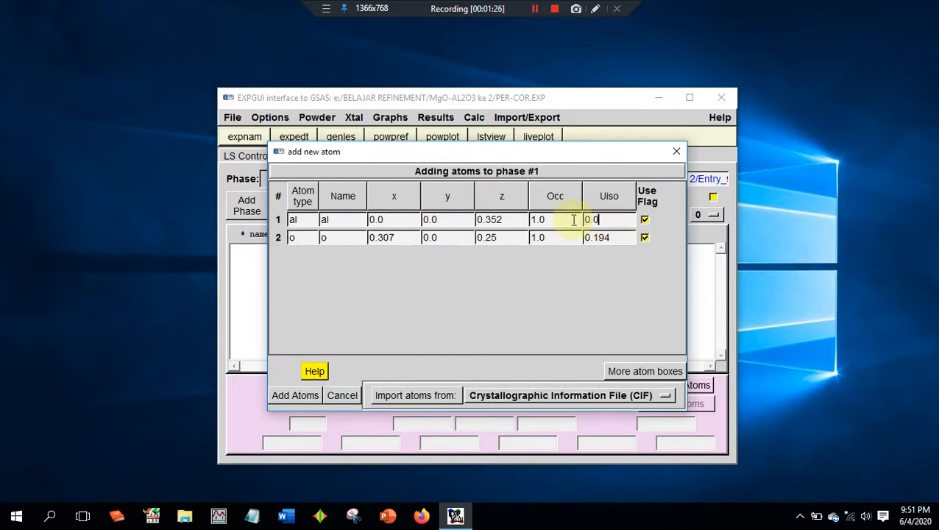
type("25")
left_click_drag(619, 219, 532, 199)
key("ctrl+c")
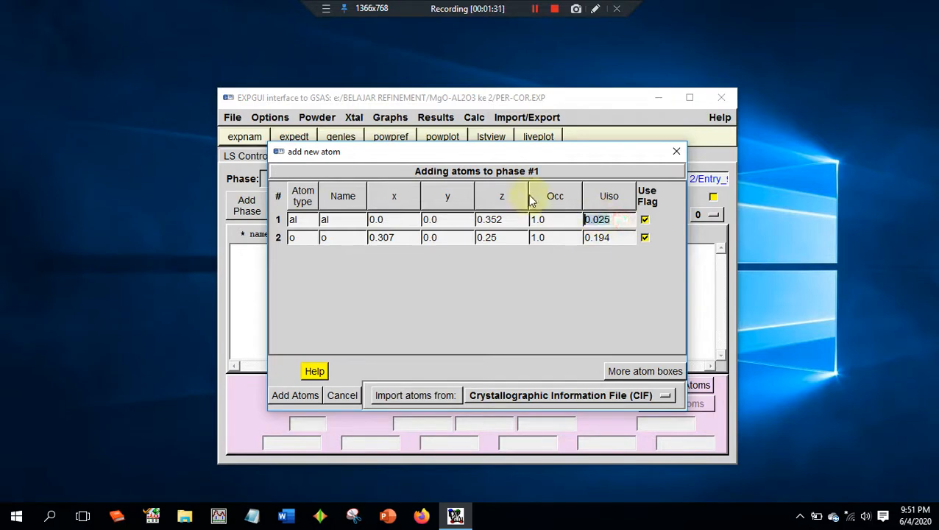
left_click_drag(619, 237, 494, 213)
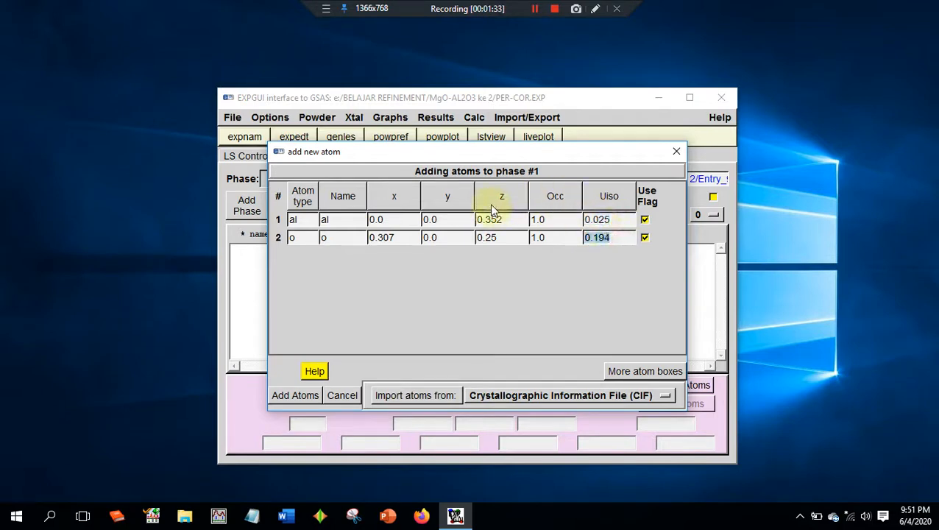
key("ctrl+v")
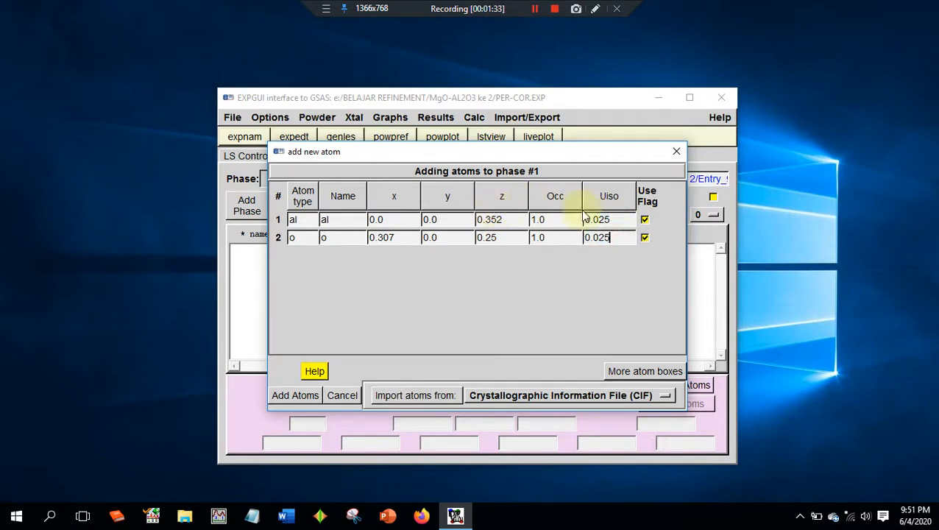
left_click(296, 395)
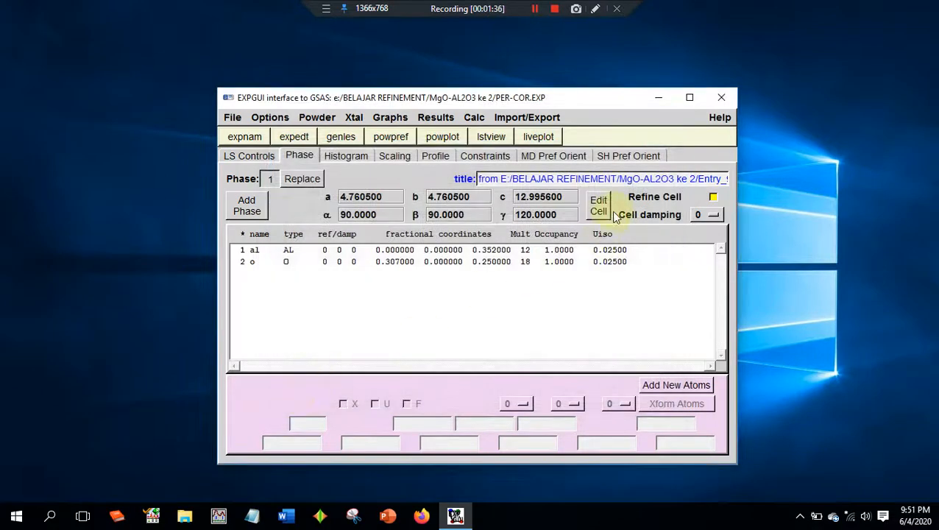
- Add phase 2 by importing the Crystallographic Information File Entry_96-900-7059 mgo and accept its symmetry operators
left_click(247, 208)
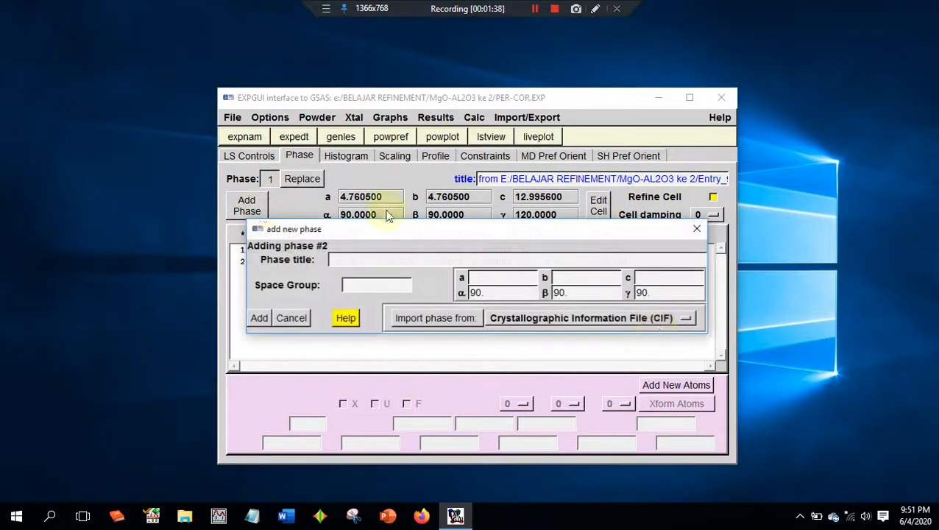
left_click(657, 326)
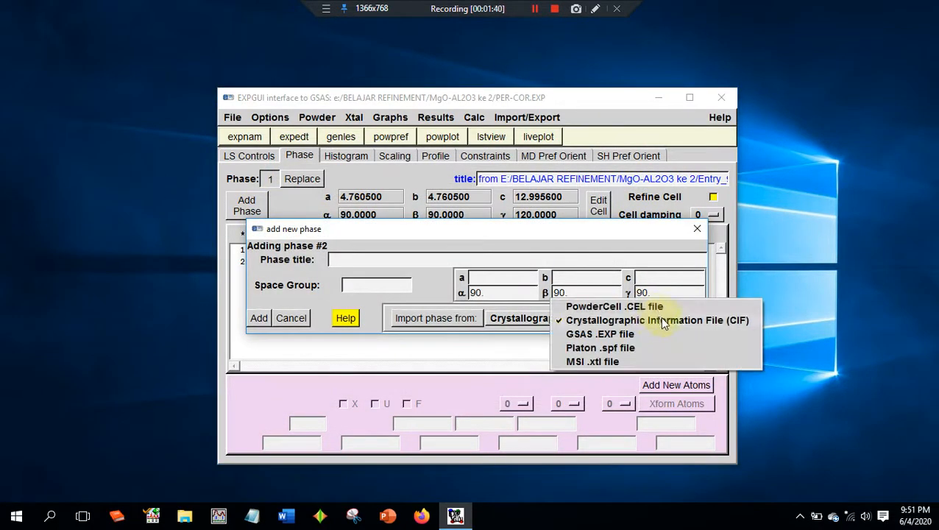
left_click(659, 316)
left_click(431, 272)
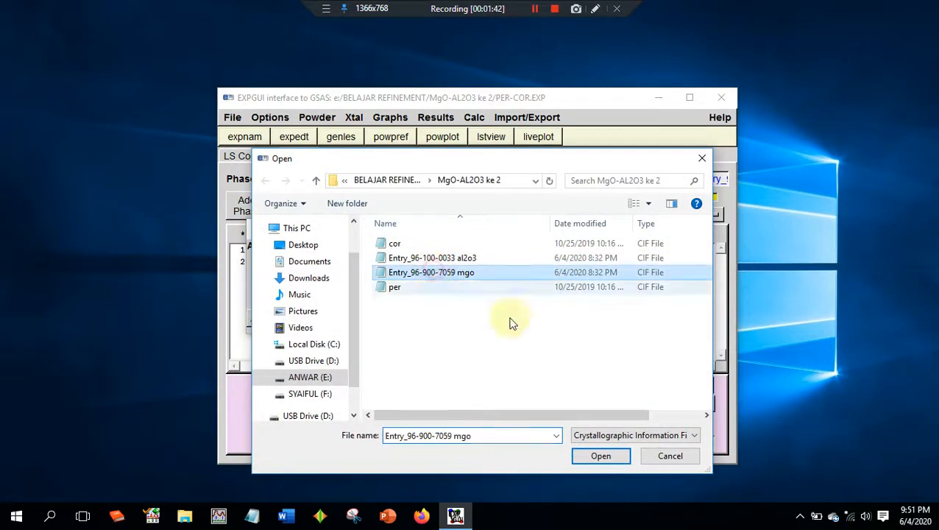
left_click(613, 457)
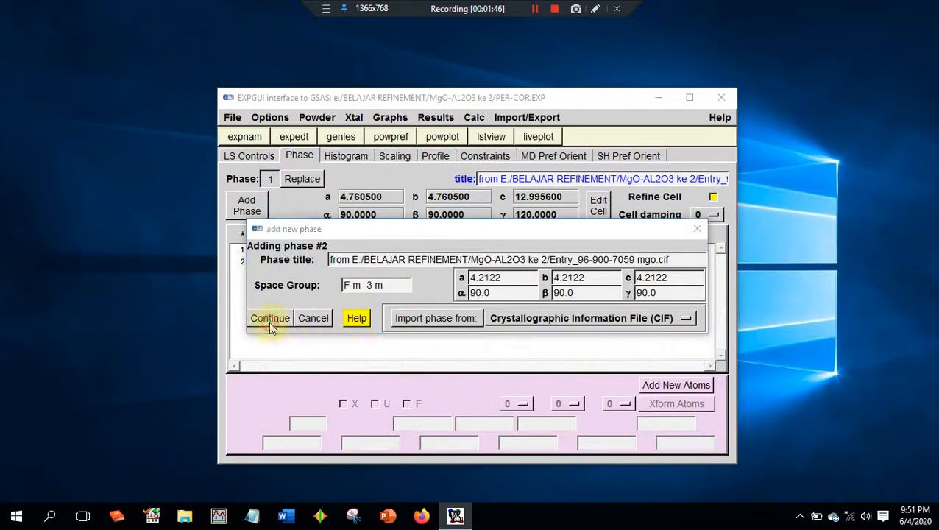
left_click(269, 322)
left_click(302, 424)
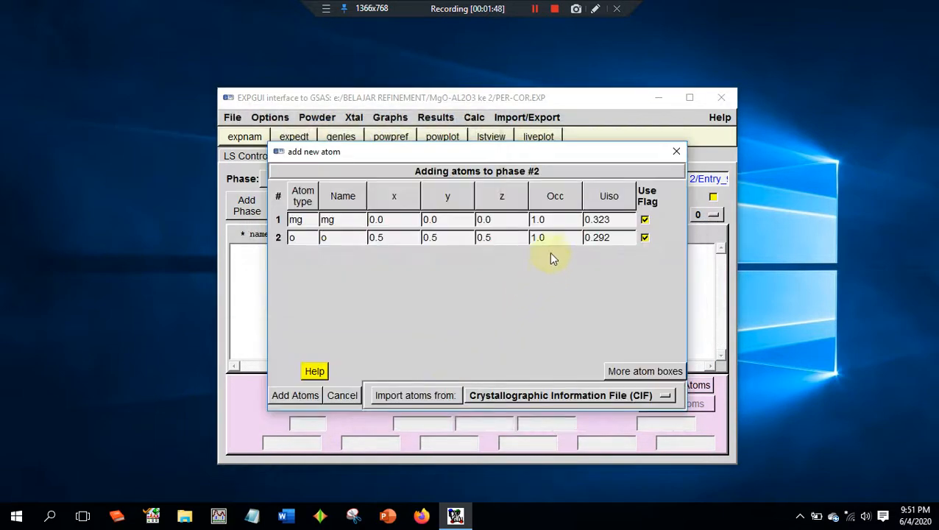
- Set Uiso to 0.025 for the mg and o atoms and add them to phase 2
left_click_drag(627, 220, 534, 218)
type("0.025")
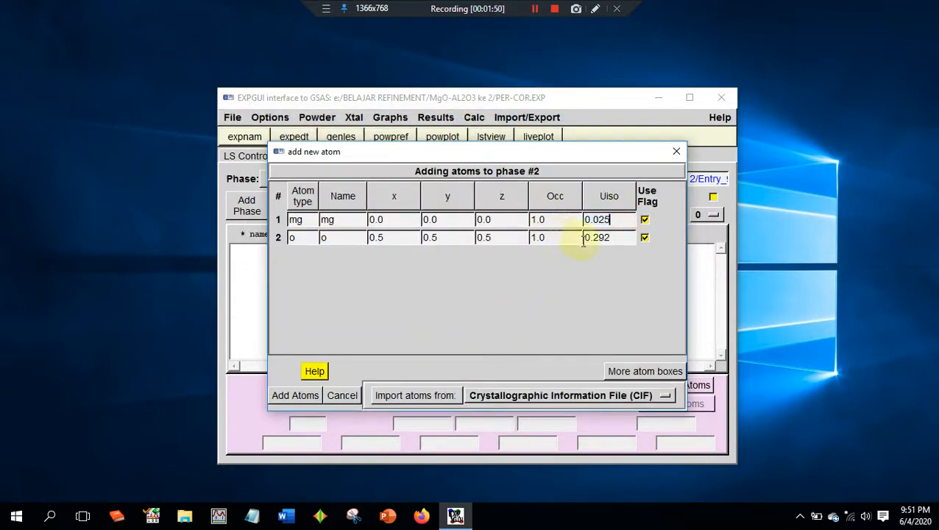
left_click_drag(619, 241, 457, 216)
type("0.025")
left_click(295, 398)
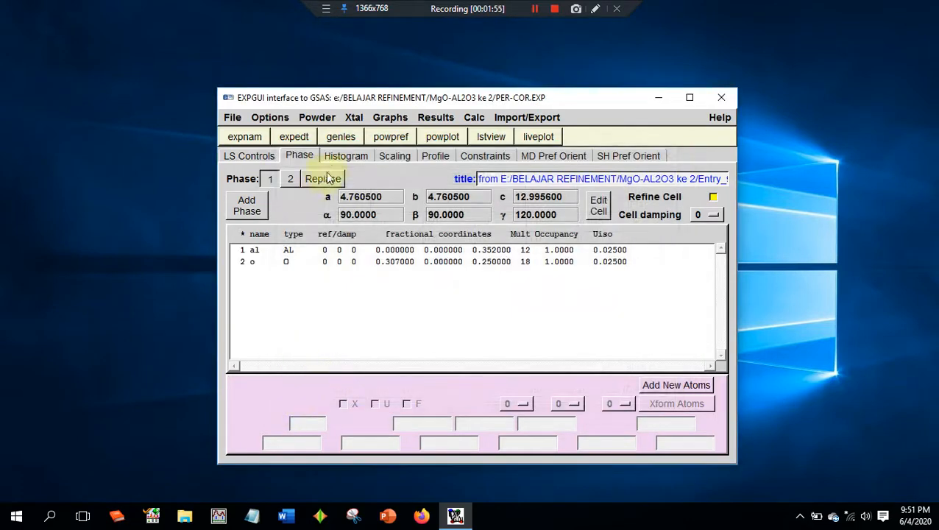
- Start a new histogram with MgO-Al2O3.gsas as its data file, converting the file to the GSAS format
left_click(345, 156)
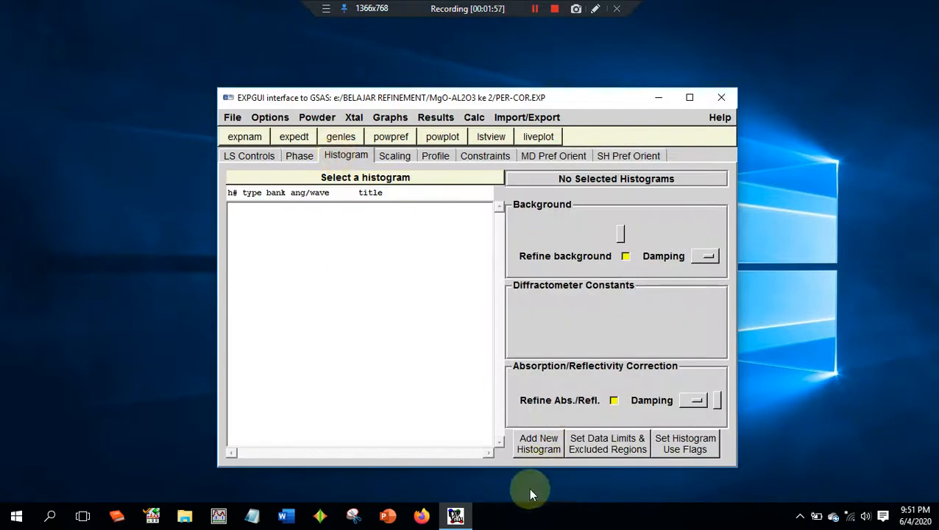
left_click(539, 444)
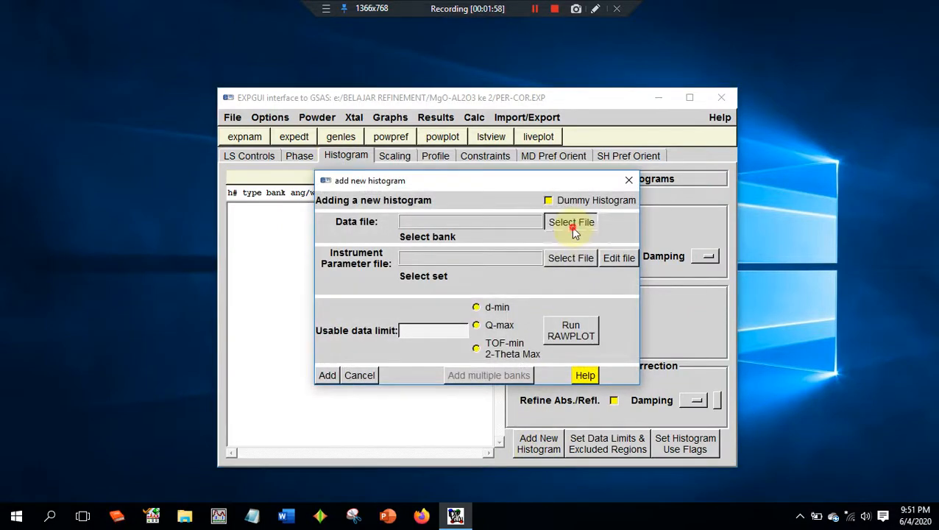
left_click(574, 232)
double_click(526, 247)
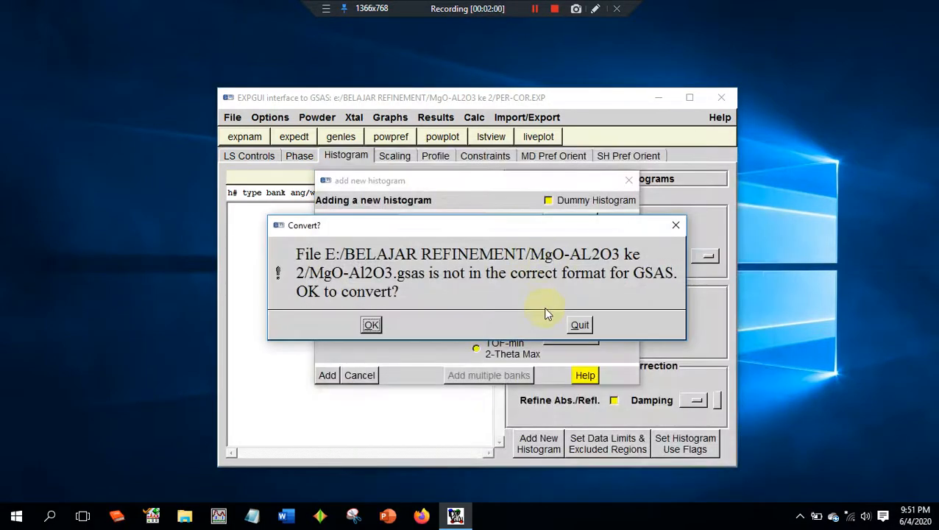
left_click(370, 324)
- Load cu.prm as the new histogram's instrument parameter file
left_click(567, 265)
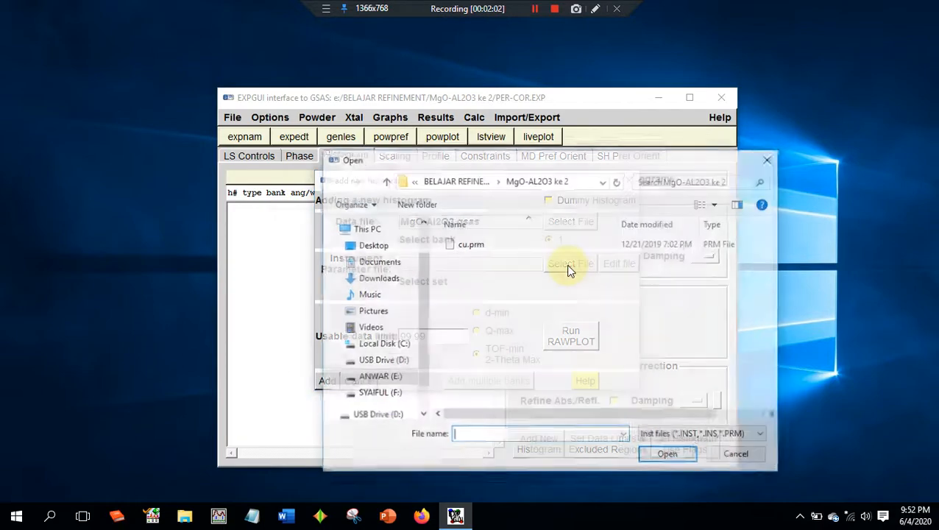
left_click(530, 243)
left_click(669, 455)
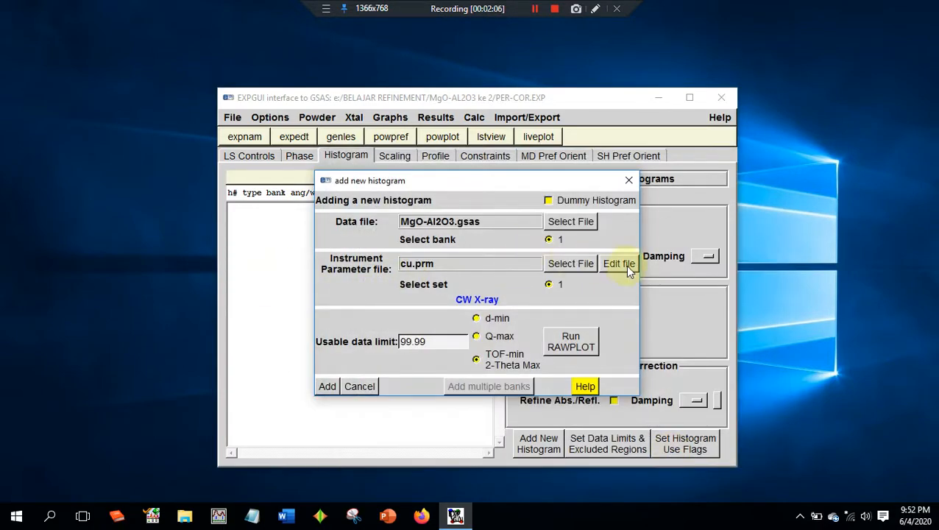
- Review the wavelengths and zero correction in the cu.prm instrument parameter file, and add the new histogram to the experiment
left_click(618, 264)
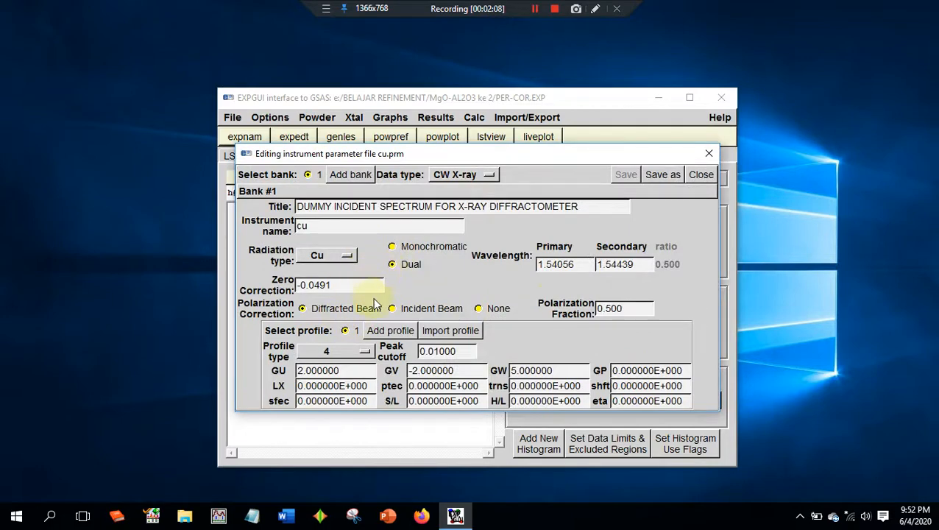
left_click_drag(582, 263, 535, 268)
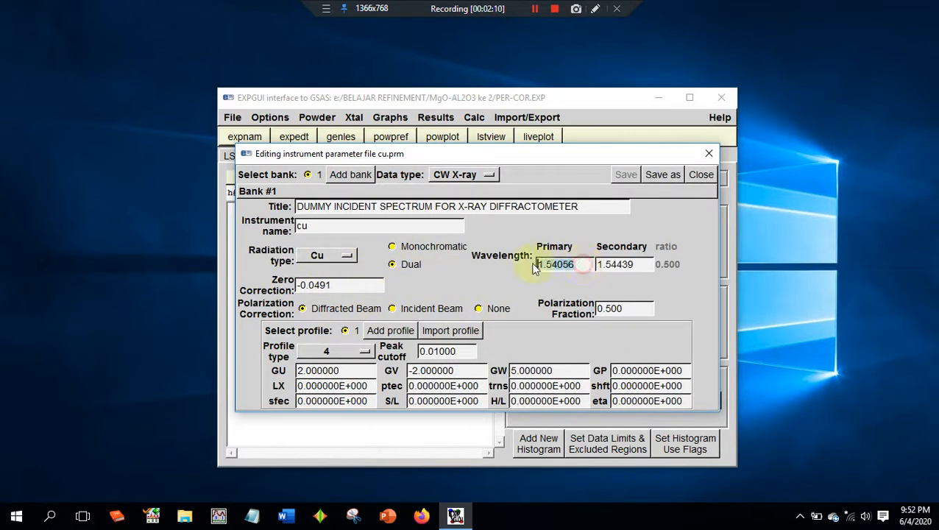
left_click_drag(640, 265, 594, 265)
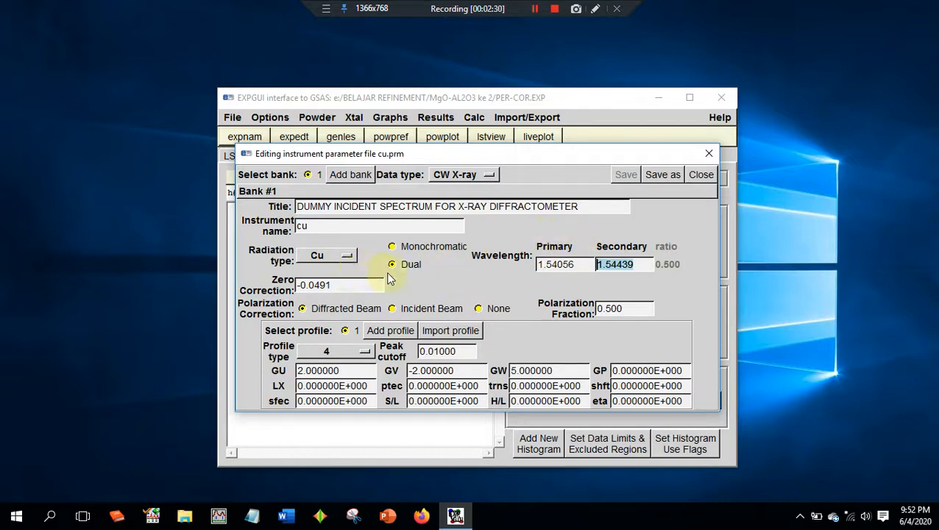
left_click_drag(355, 285, 270, 285)
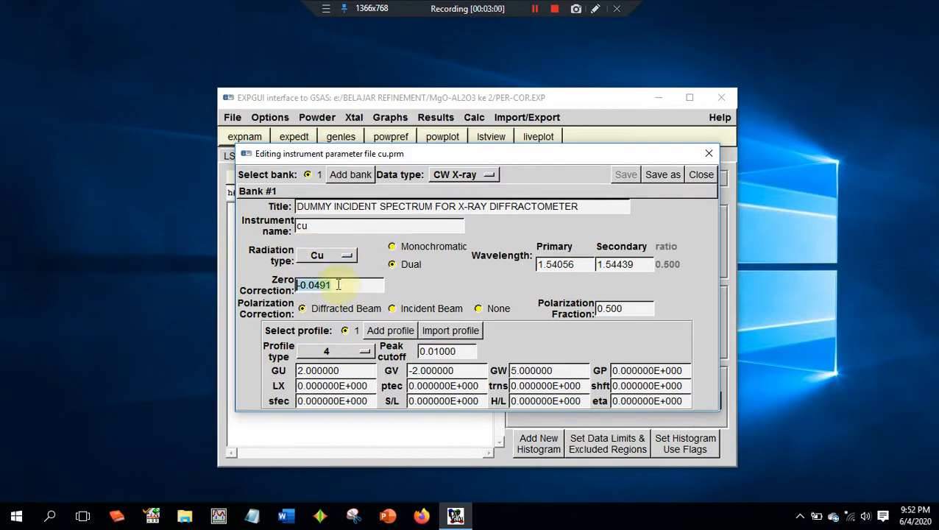
left_click(701, 175)
left_click(327, 386)
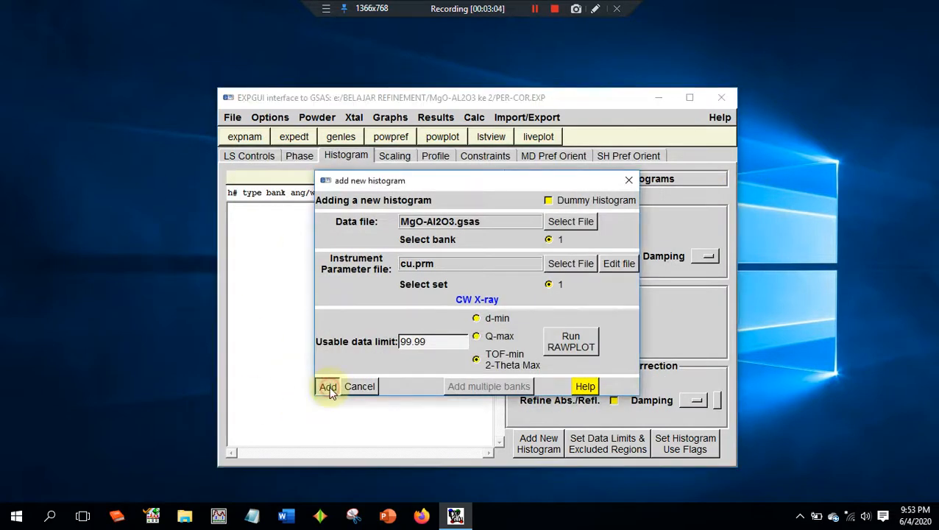
- Set the background function of histogram 1 to type 1, Shifted Chebyschev
left_click(620, 237)
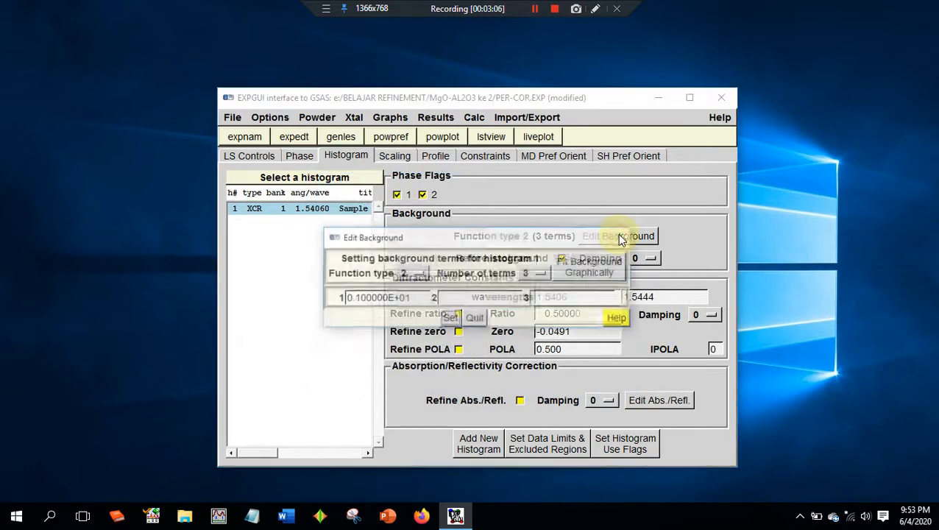
left_click(417, 274)
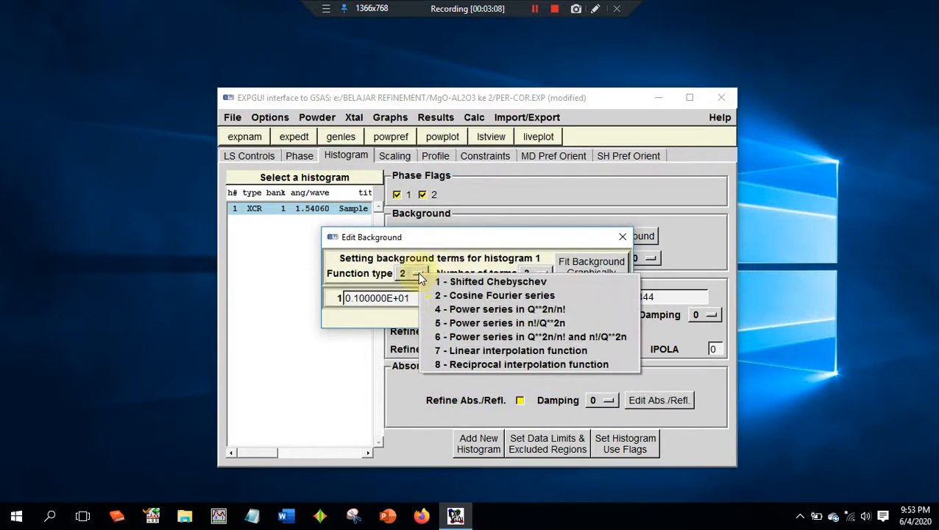
left_click(479, 285)
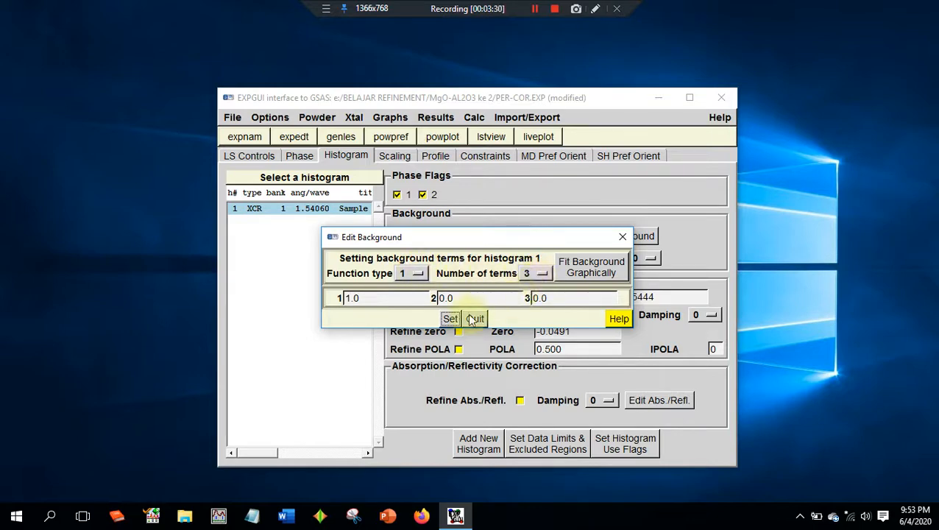
left_click(626, 319)
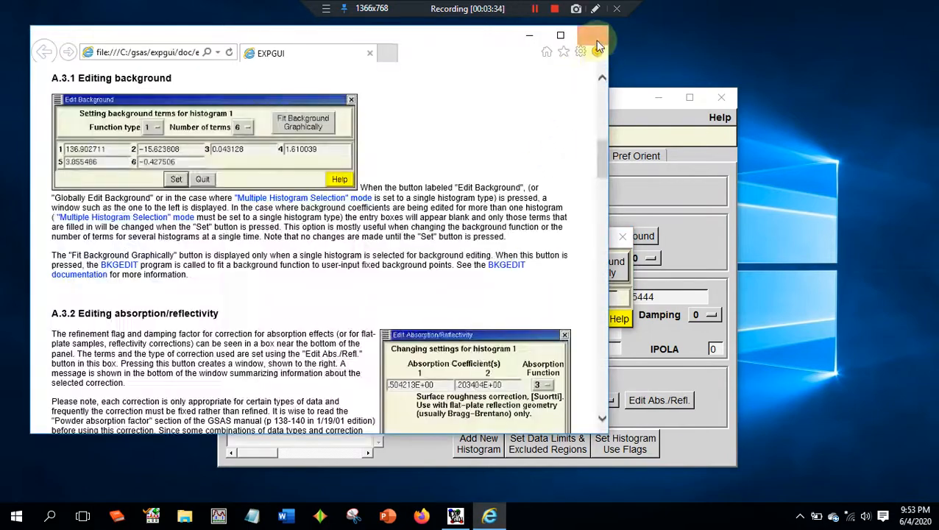
left_click(598, 45)
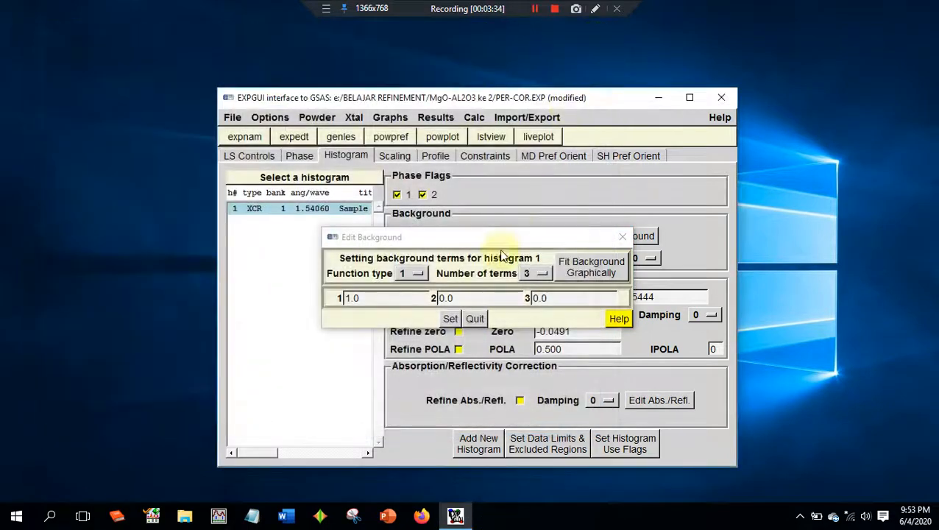
left_click(453, 320)
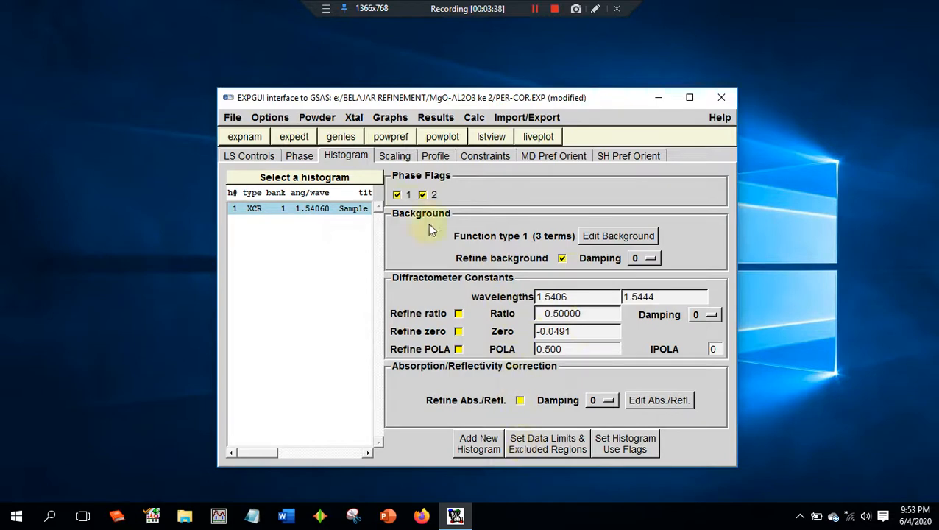
- Turn off refinement of the histogram scale factor and enable refinement of the phase fractions for phases 1 and 2
left_click(407, 157)
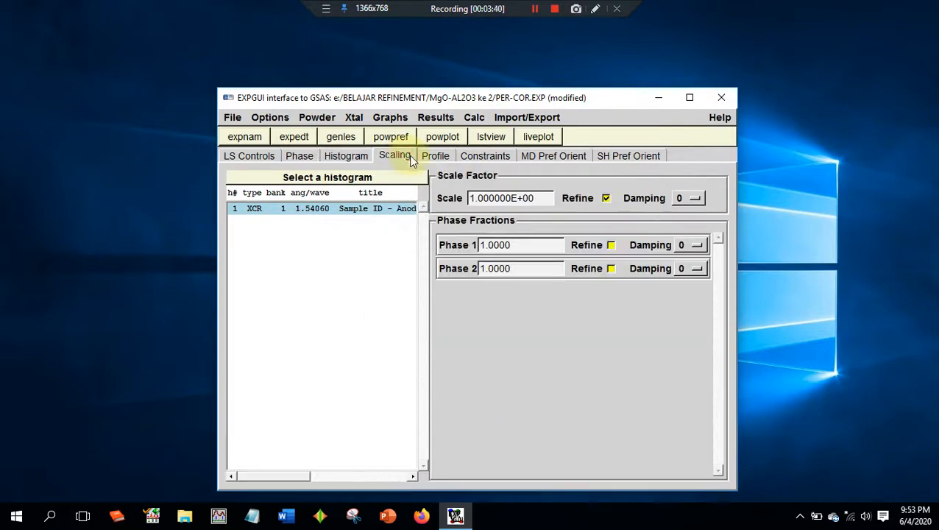
left_click(607, 198)
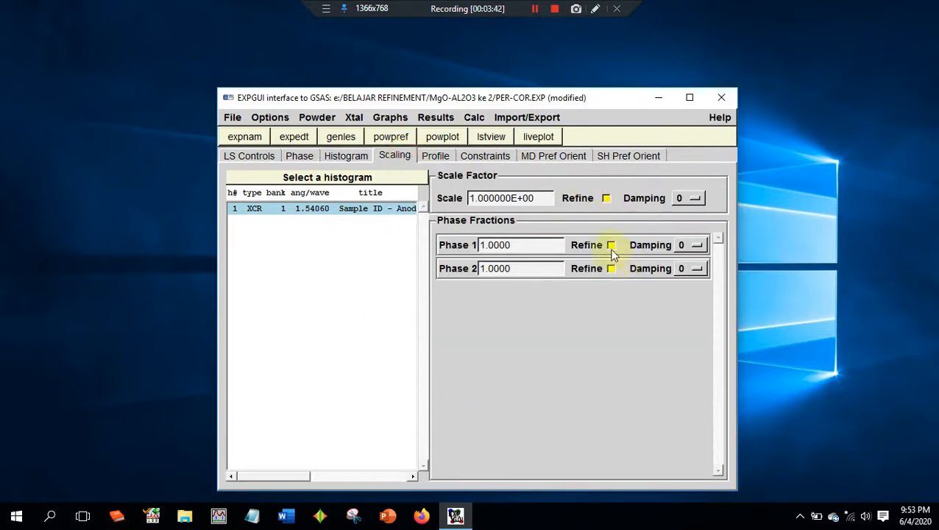
left_click(611, 269)
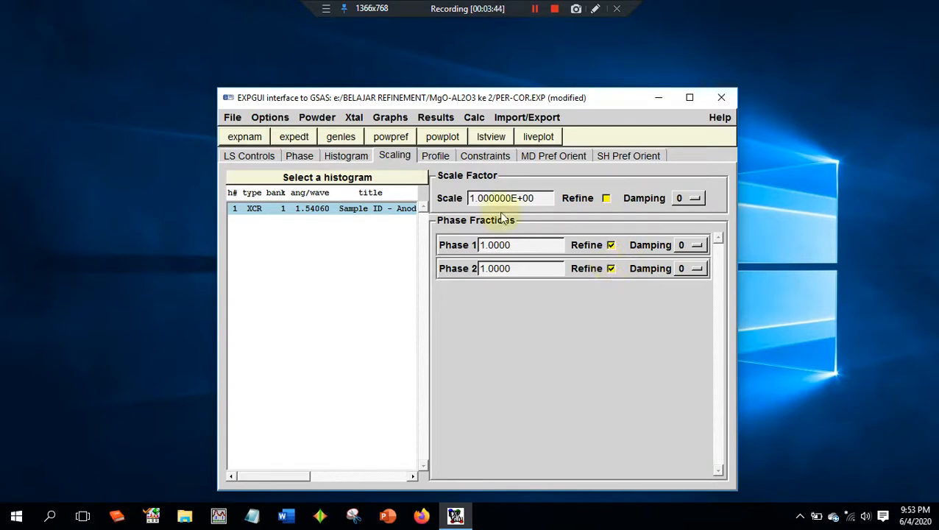
- Set the profile peak cutoff to 0.001 for phases 1 and 2, and check the profile function settings of each phase
left_click(435, 156)
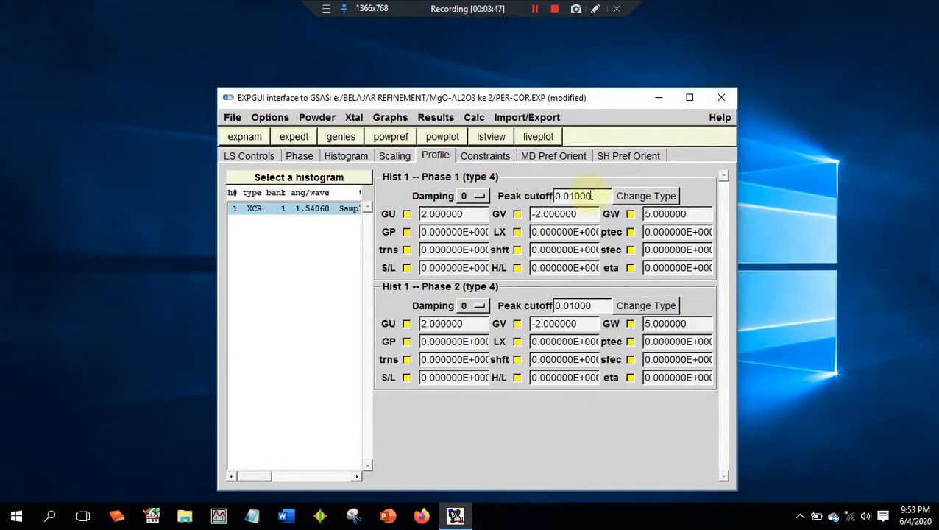
left_click(570, 196)
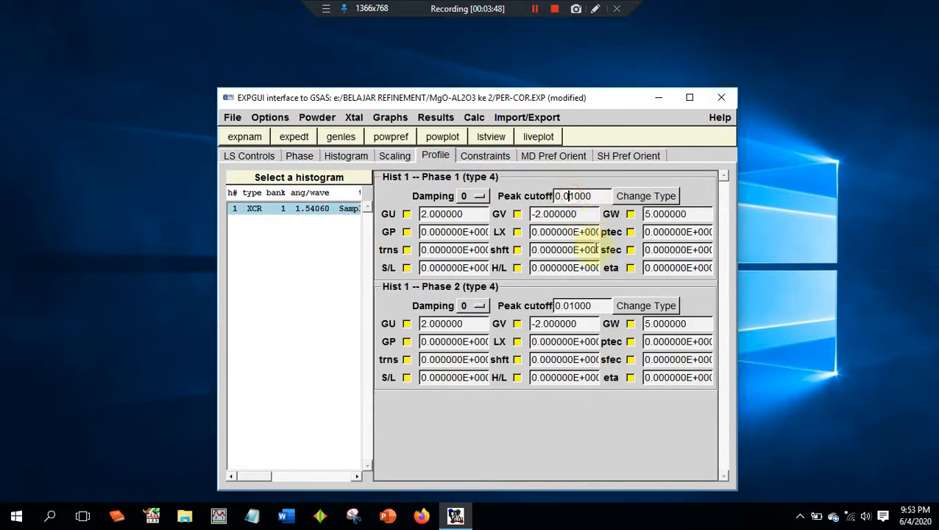
type("0")
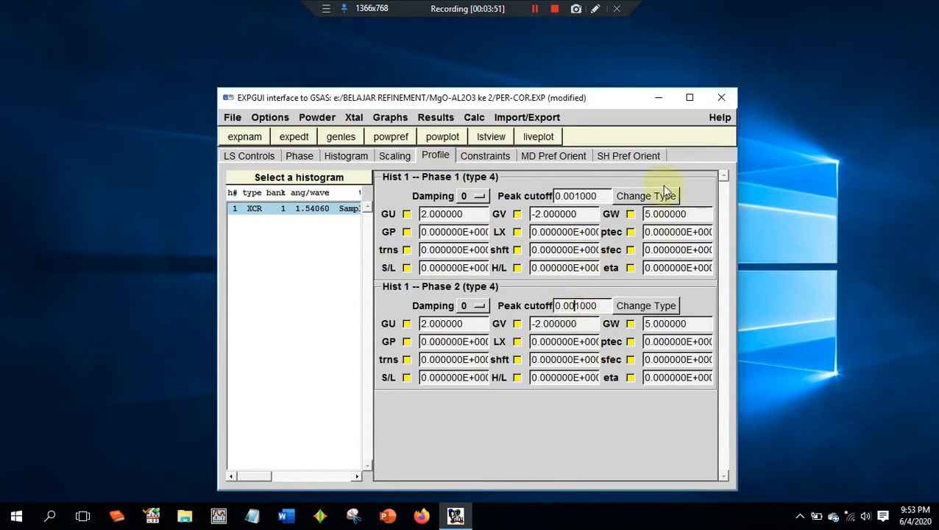
left_click(647, 195)
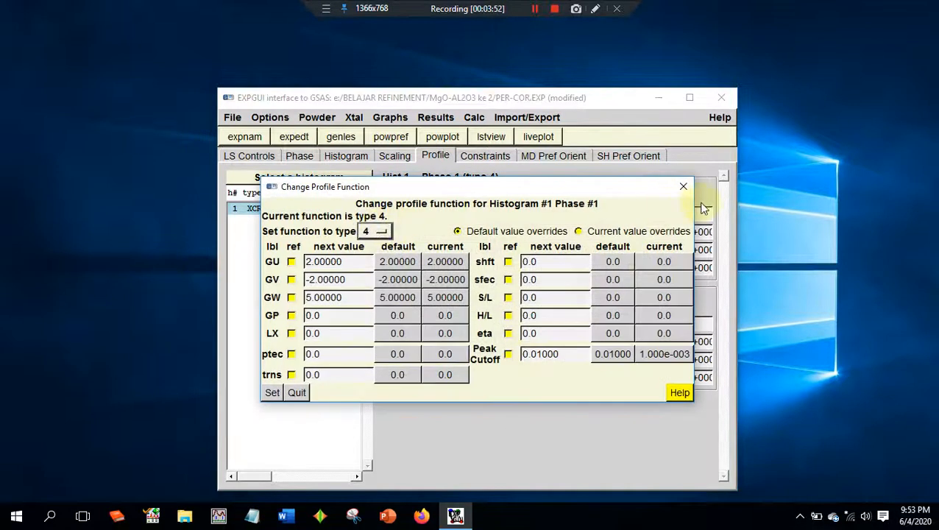
left_click(683, 186)
left_click(664, 307)
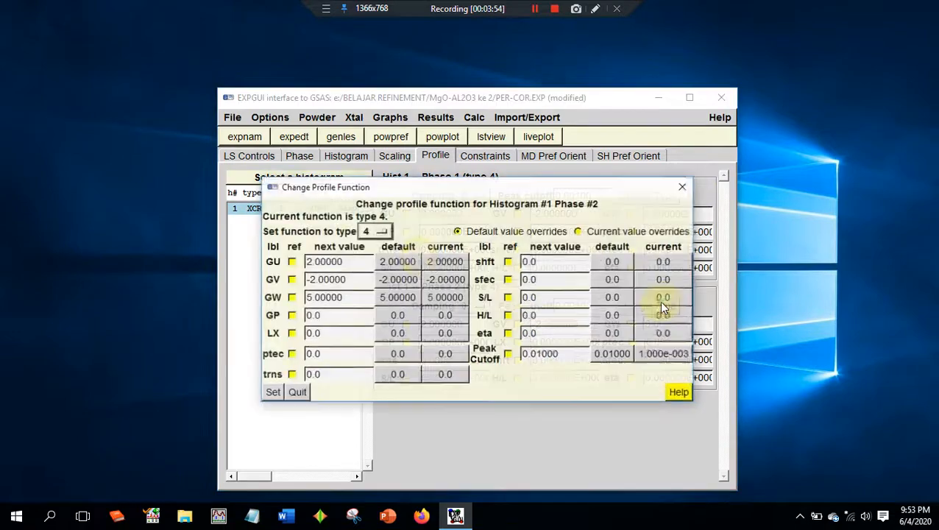
left_click(683, 186)
- Run powpref and genles on the experiment, loading the newer version of PER-COR.EXP after each run
left_click_drag(567, 99, 781, 54)
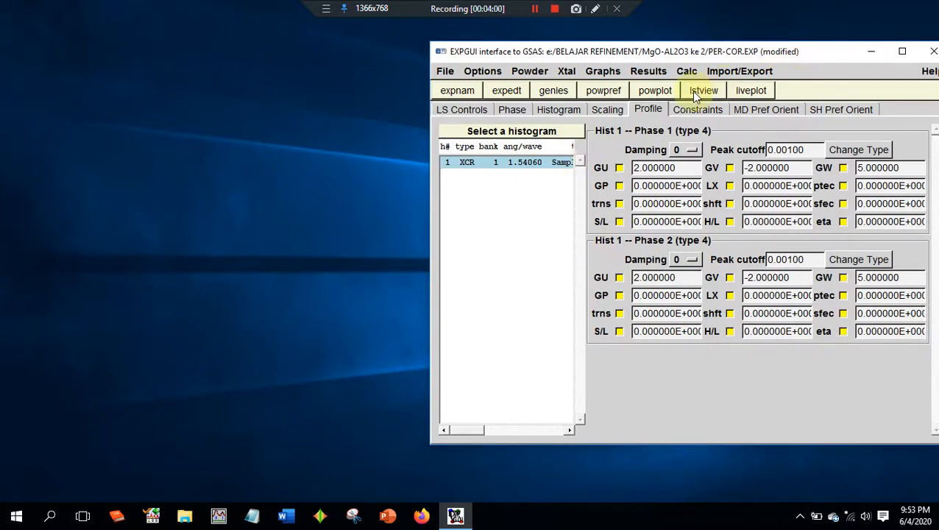
left_click(609, 93)
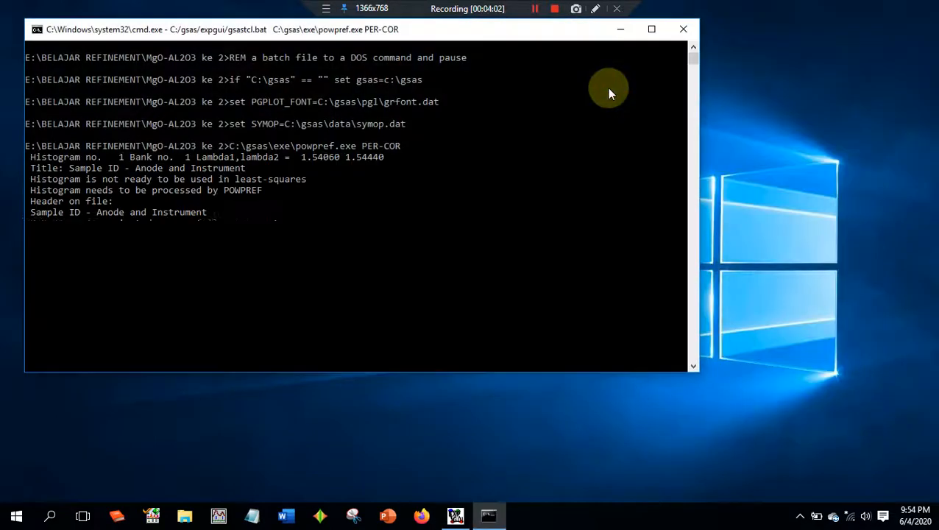
key("Return")
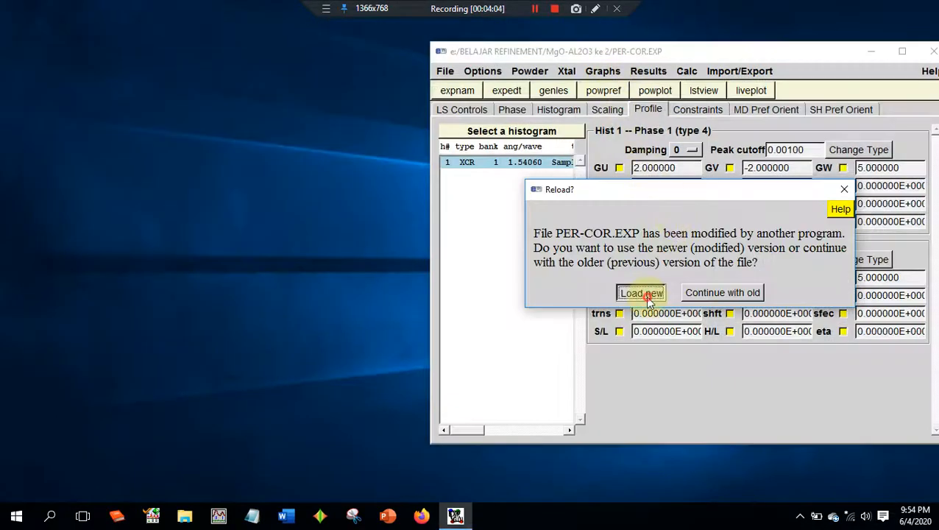
left_click(638, 294)
left_click(553, 93)
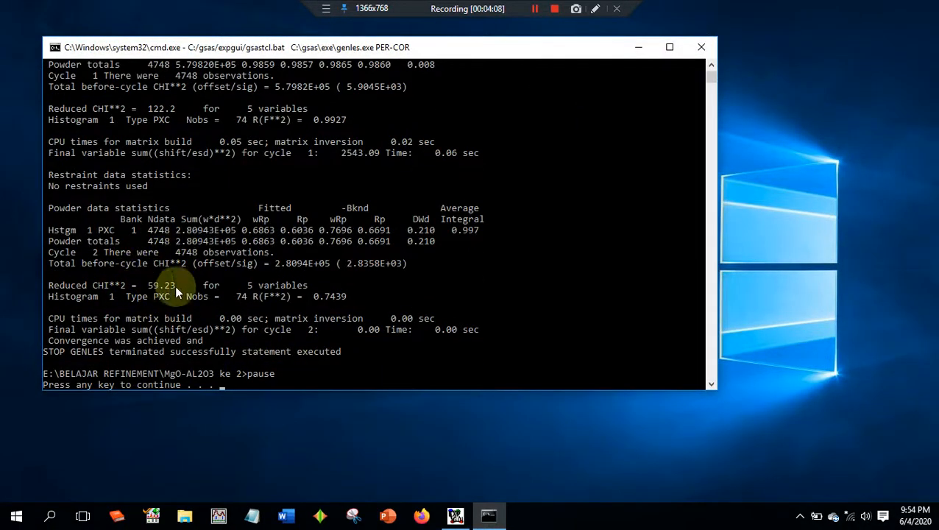
key("Return")
left_click(642, 292)
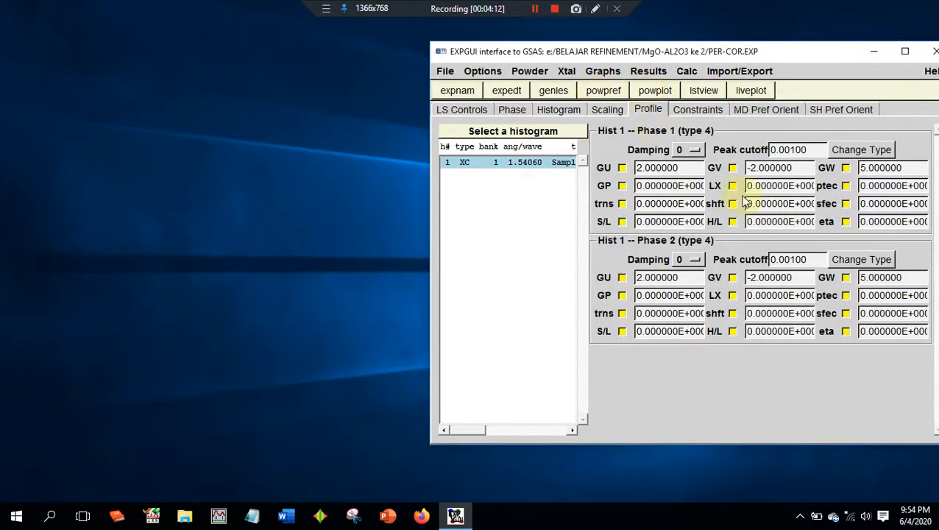
- Repeat the powpref and genles runs with the same refinement flags, again loading the newer experiment file each time
left_click(597, 92)
key("Return")
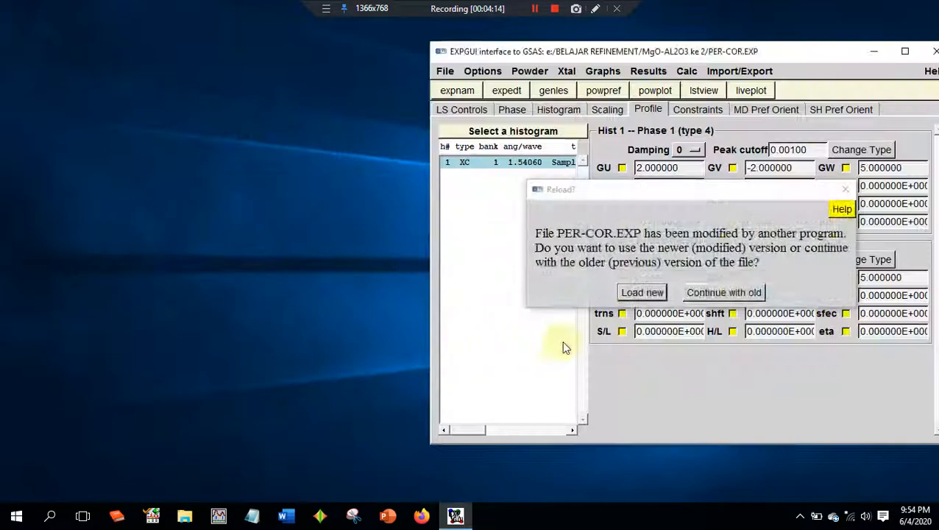
left_click(652, 293)
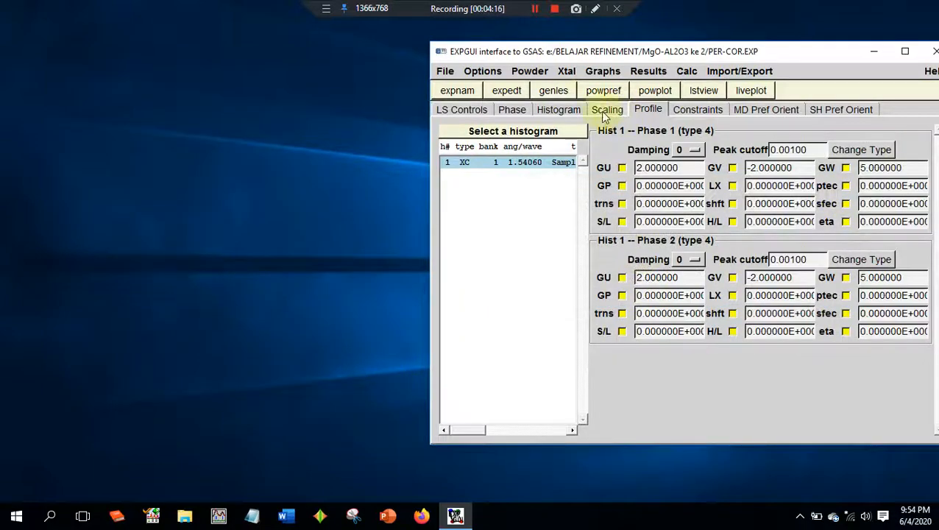
left_click(556, 89)
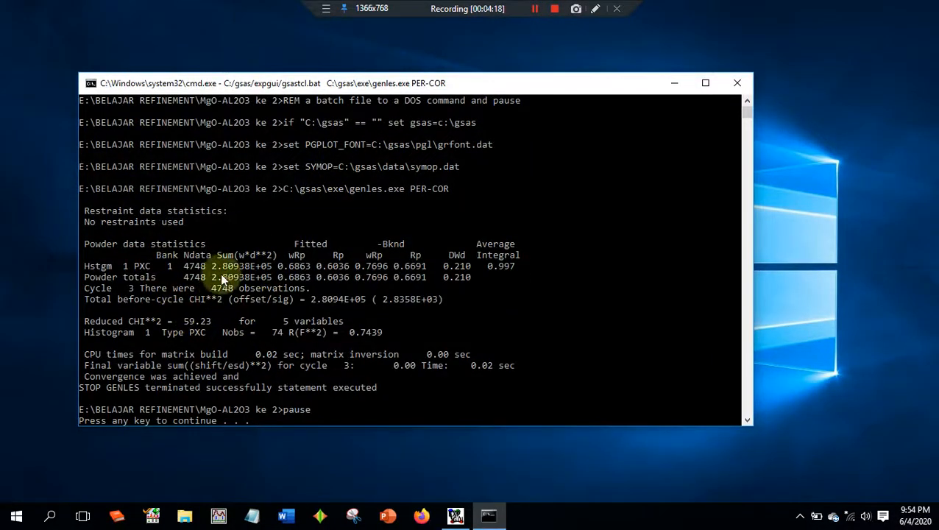
key("Return")
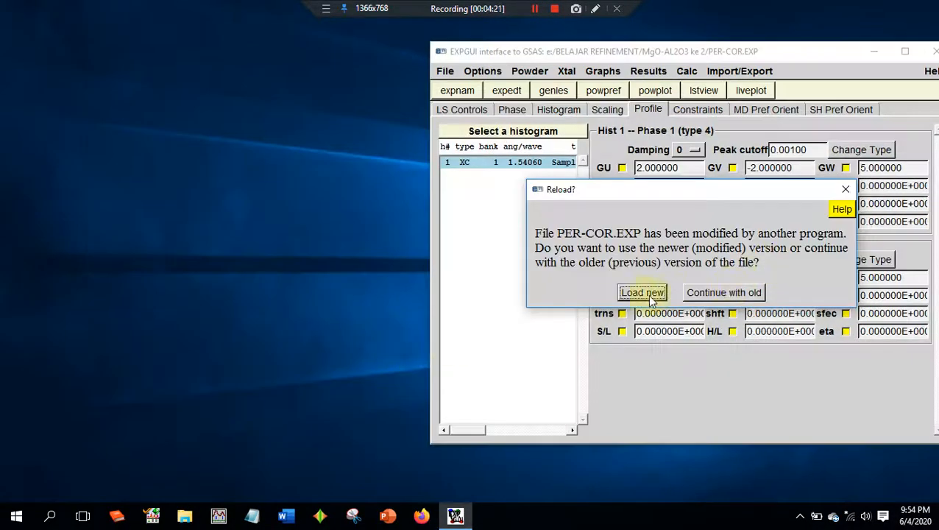
left_click(643, 293)
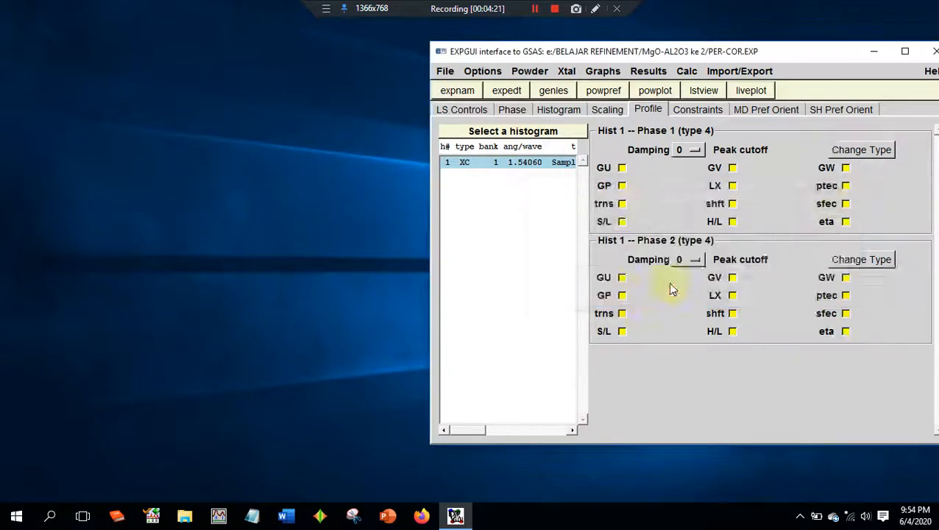
- Enable refinement of the LX and shft profile parameters for both phase 1 and phase 2
left_click(732, 205)
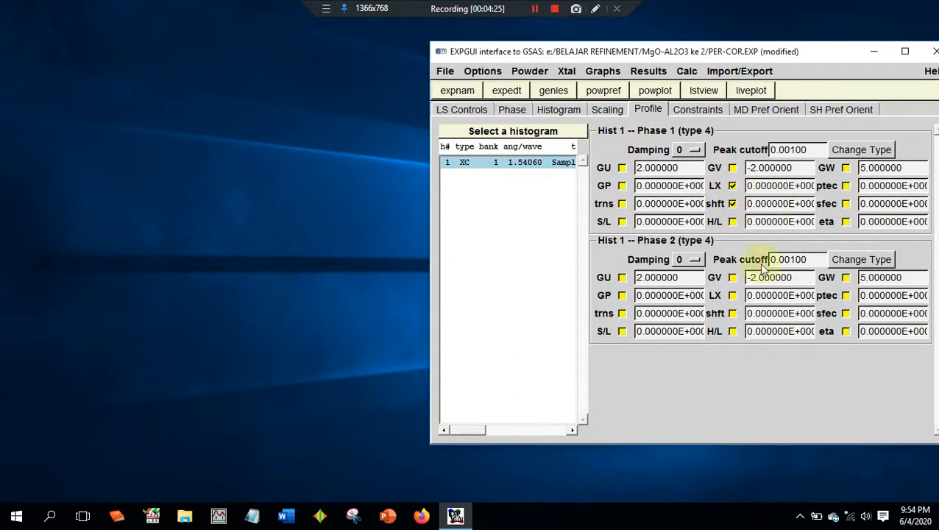
left_click(732, 314)
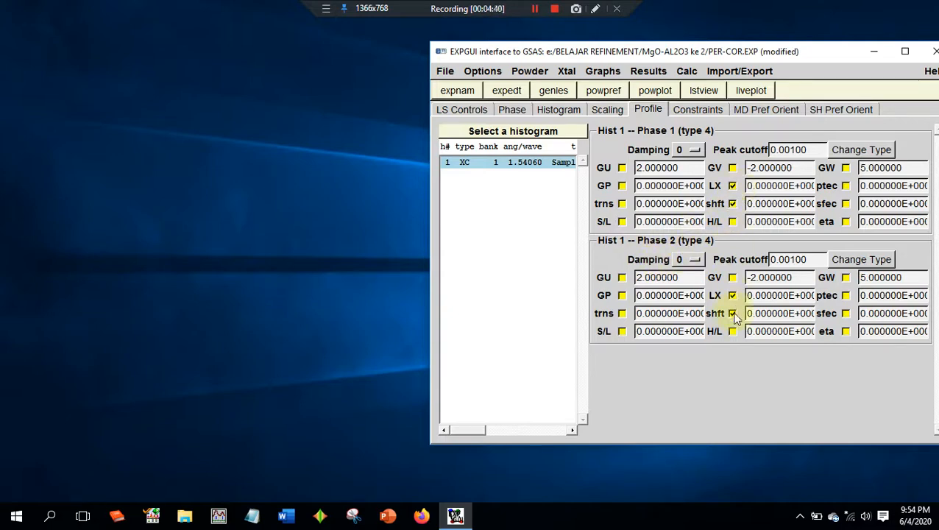
left_click(731, 202)
left_click(732, 203)
left_click(732, 294)
- Run powpref and genles with LX and shft refined for both phases, review the genles output and load the newer PER-COR.EXP
left_click(603, 90)
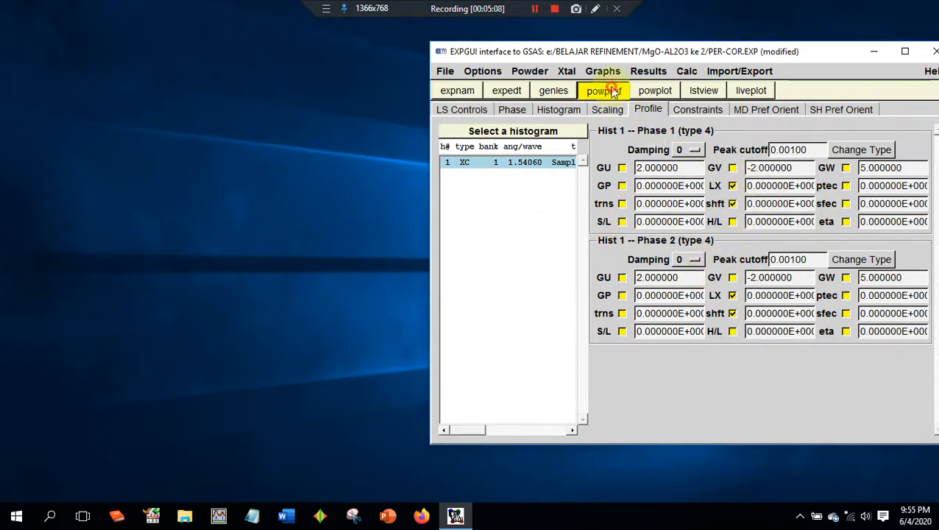
key("Return")
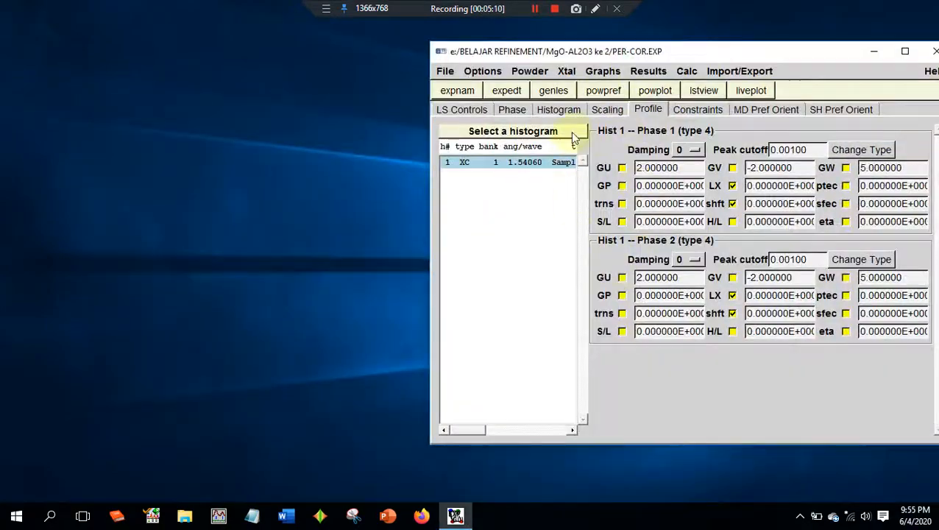
left_click(558, 91)
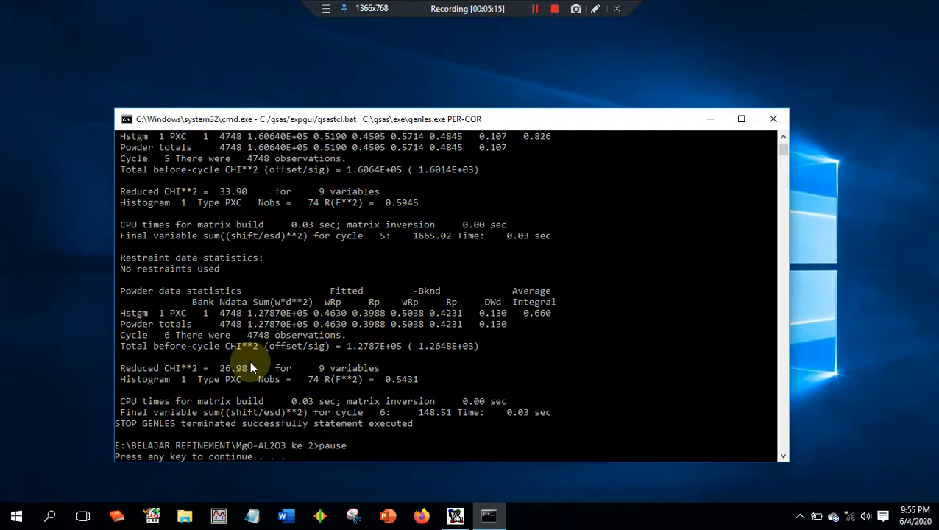
scroll(248, 204, "up", 7)
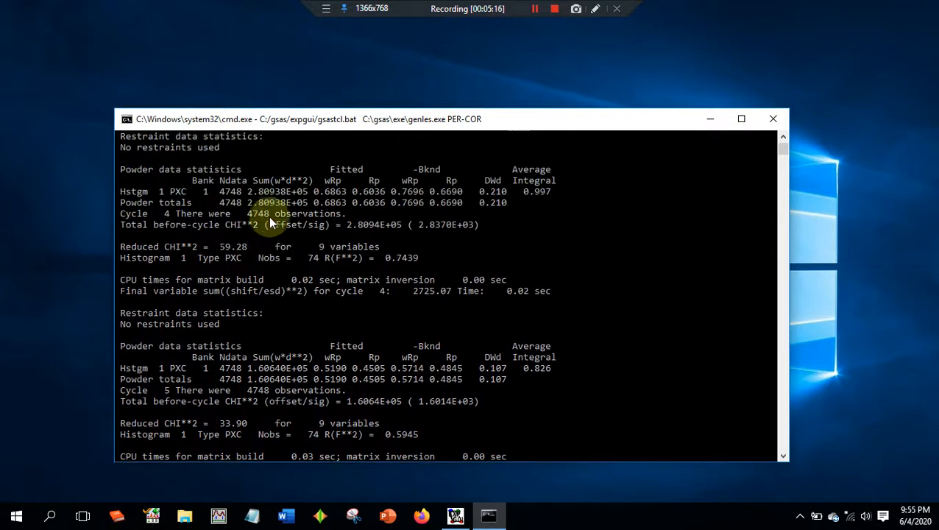
scroll(256, 243, "down", 9)
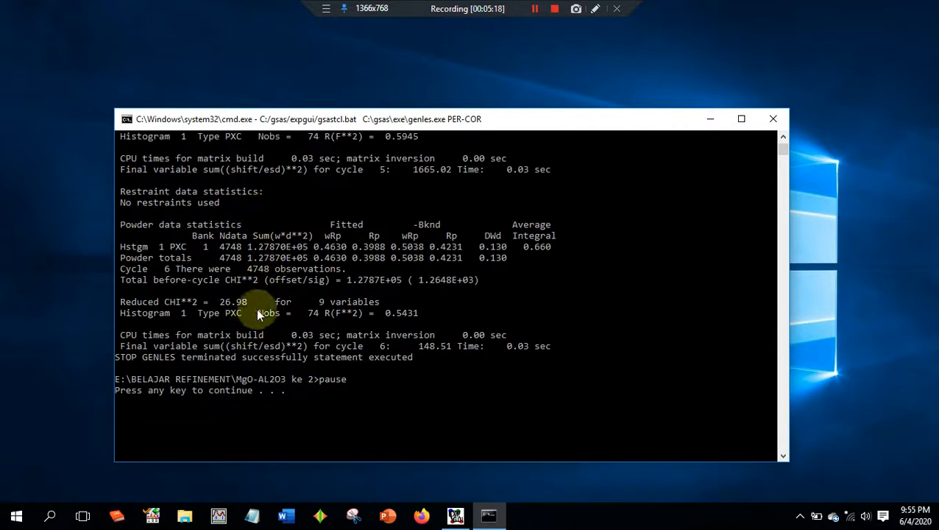
key("Return")
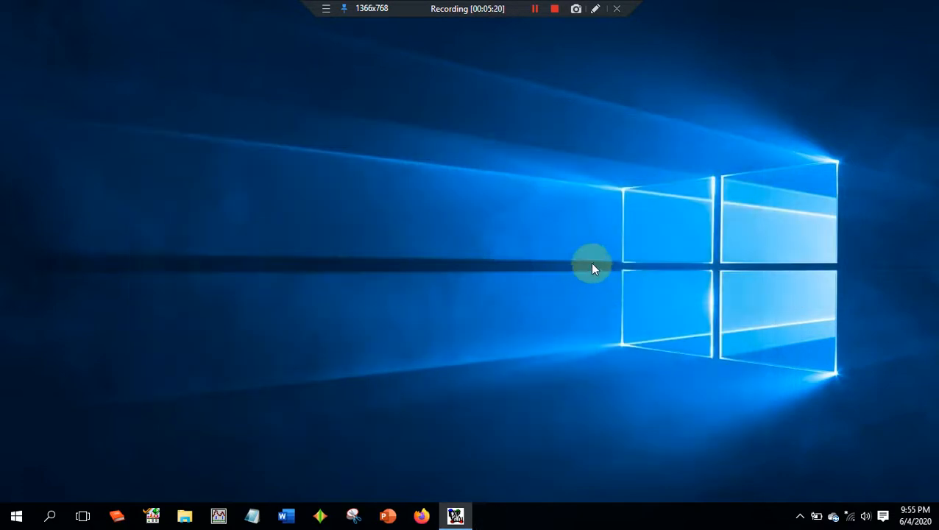
left_click(458, 515)
left_click(641, 293)
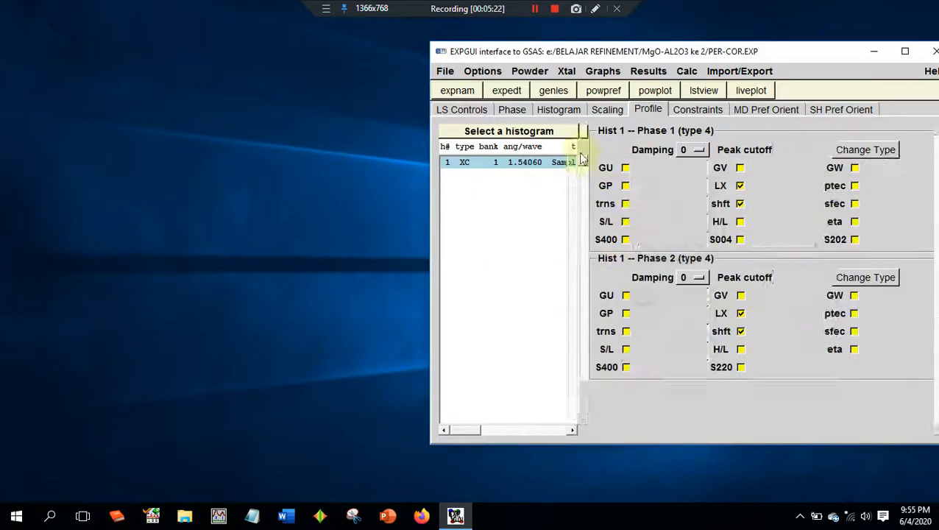
- Repeat the powpref and genles runs with the same LX and shft flags, loading the newer experiment file after each run
left_click(598, 90)
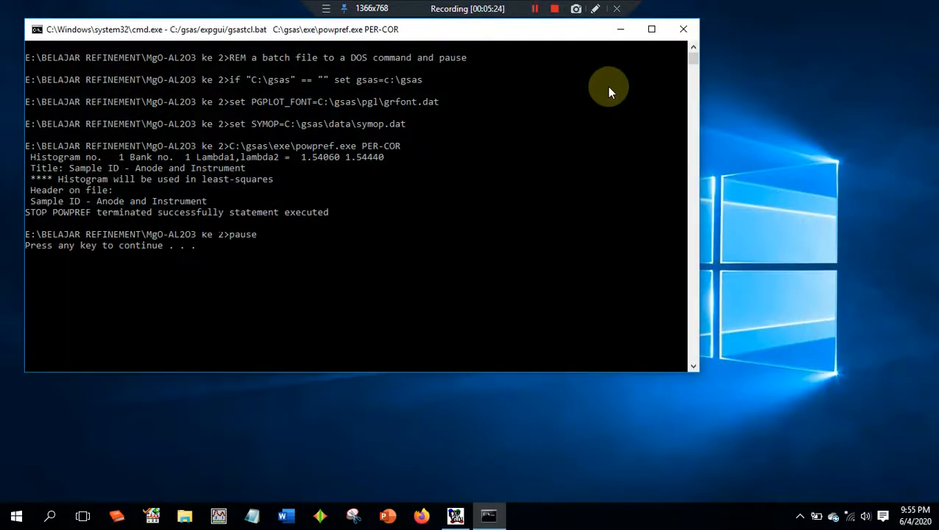
key("Return")
left_click(638, 294)
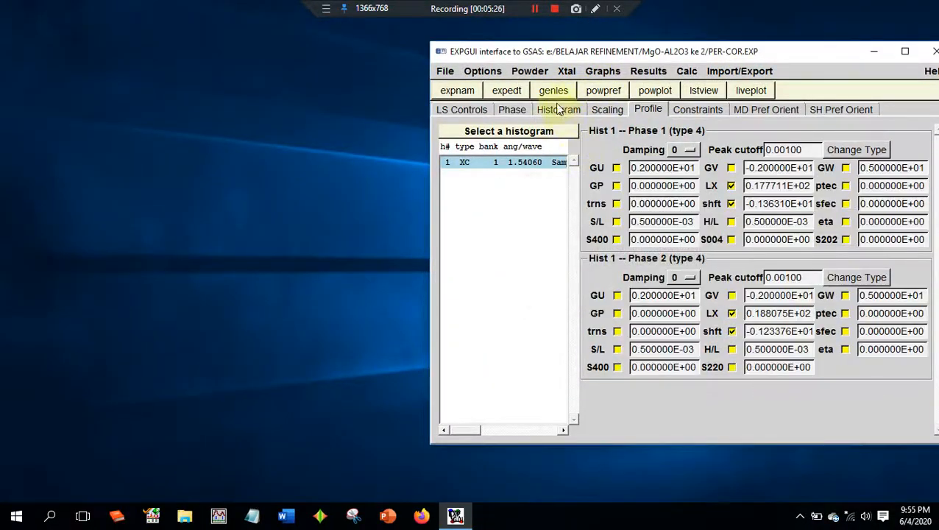
left_click(554, 90)
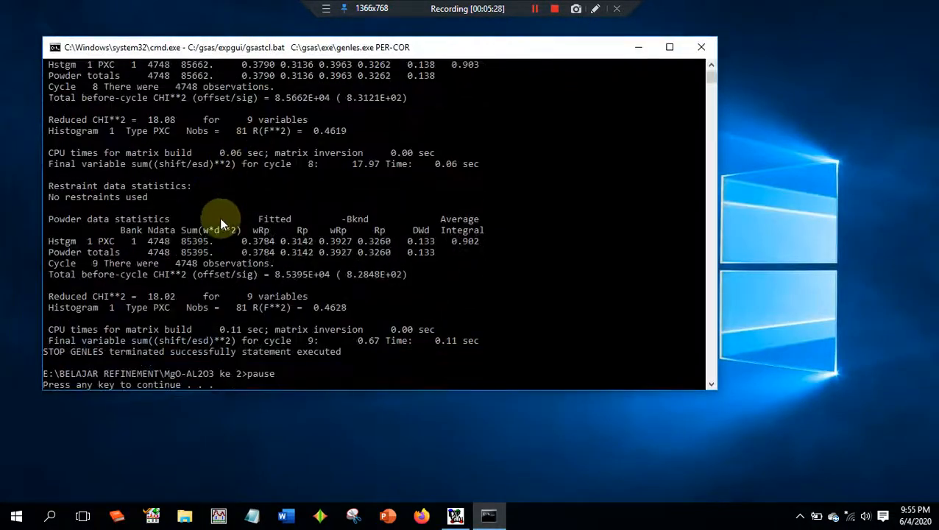
key("Return")
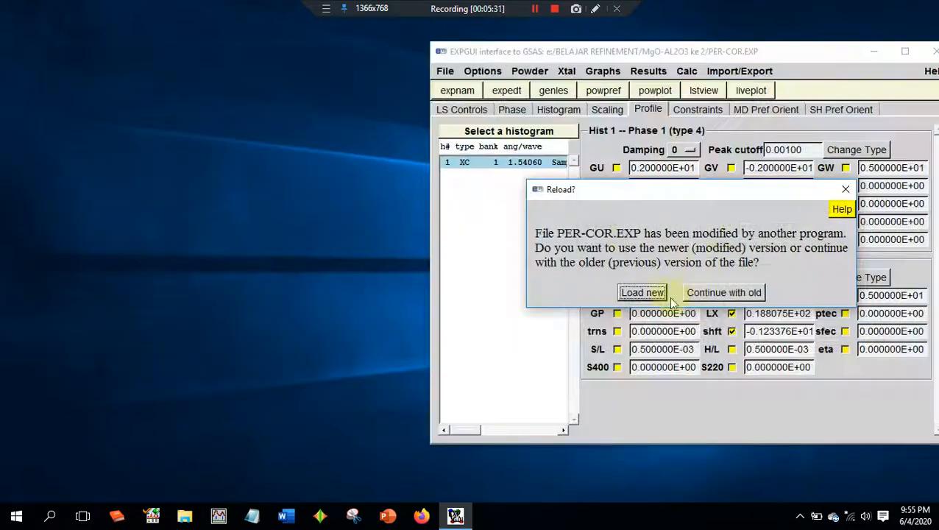
left_click(631, 293)
- Run powpref and genles once more to converge the LX and shft refinement, reloading the newer PER-COR.EXP each time
left_click(603, 92)
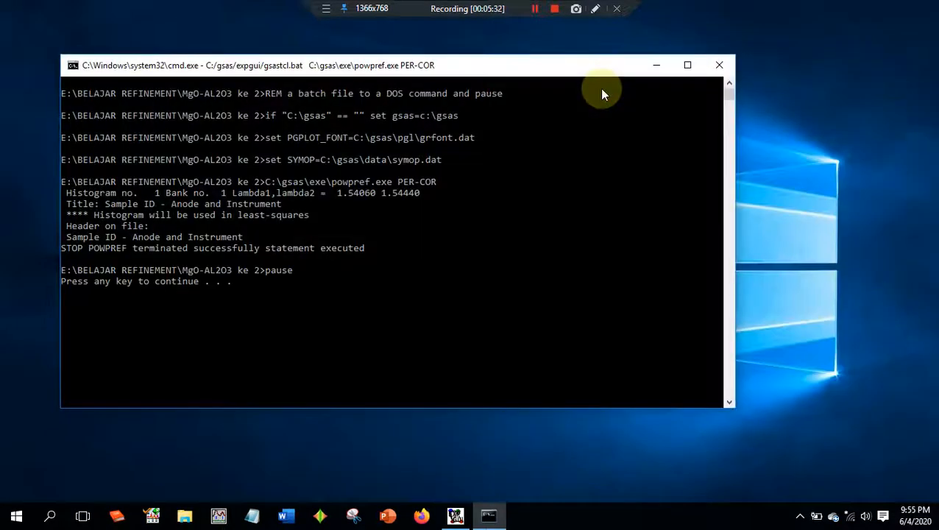
key("Return")
left_click(644, 292)
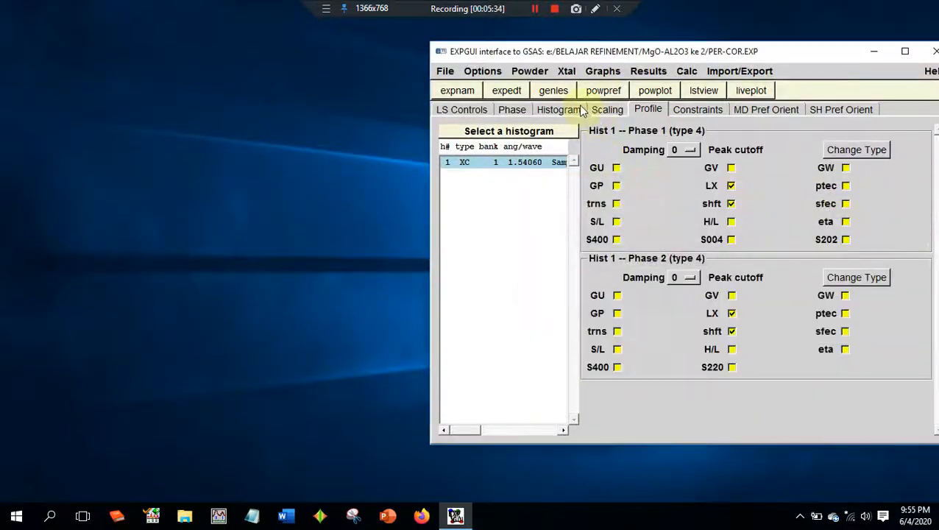
left_click(552, 91)
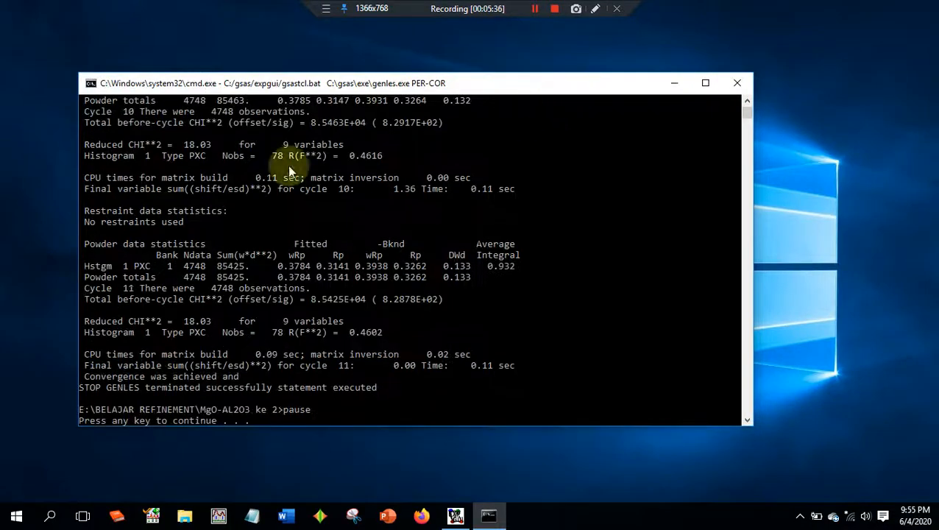
key("Return")
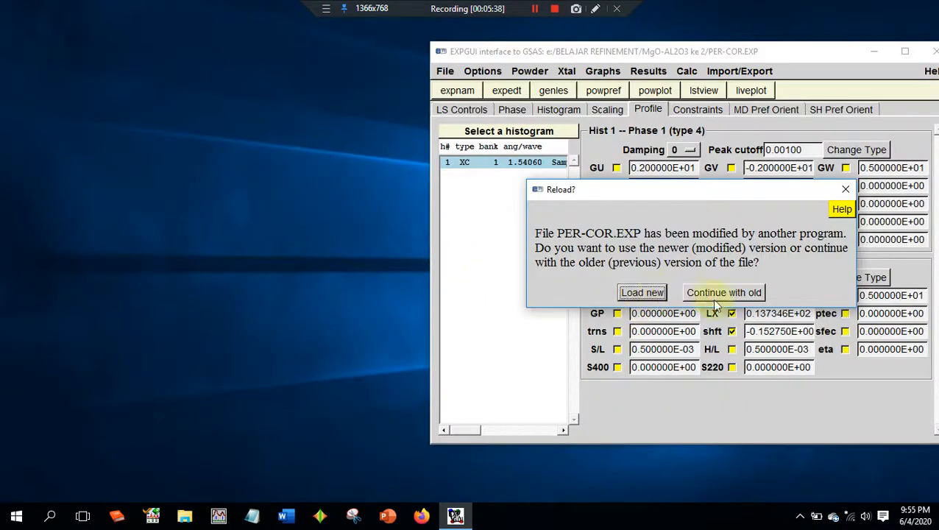
left_click(640, 293)
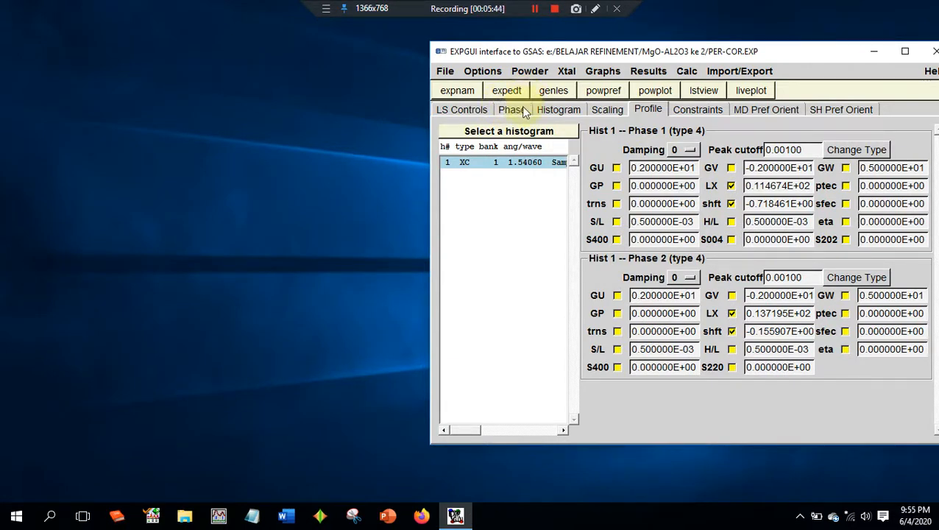
- Open the liveplot of histogram 1 beside the main window and inspect the observed, calculated and difference curves at full-screen size
left_click(751, 91)
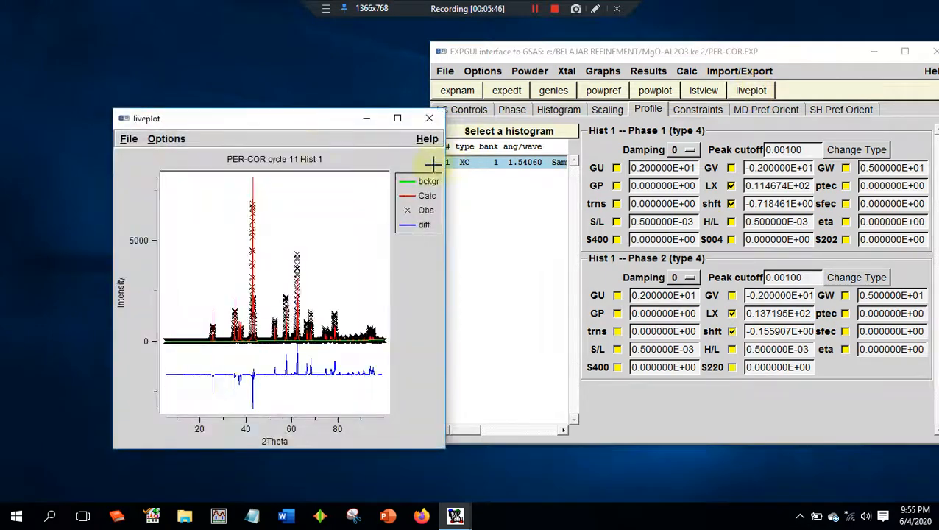
left_click_drag(287, 123, 203, 88)
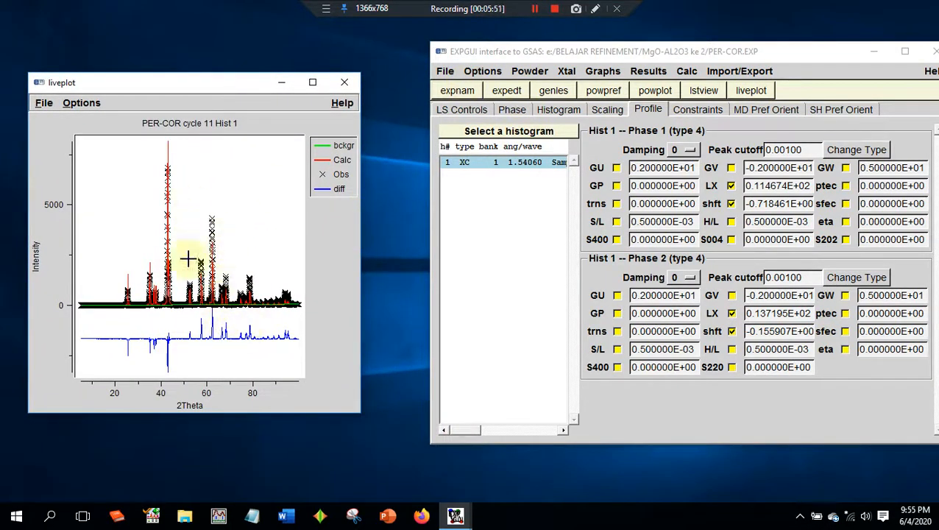
left_click(312, 81)
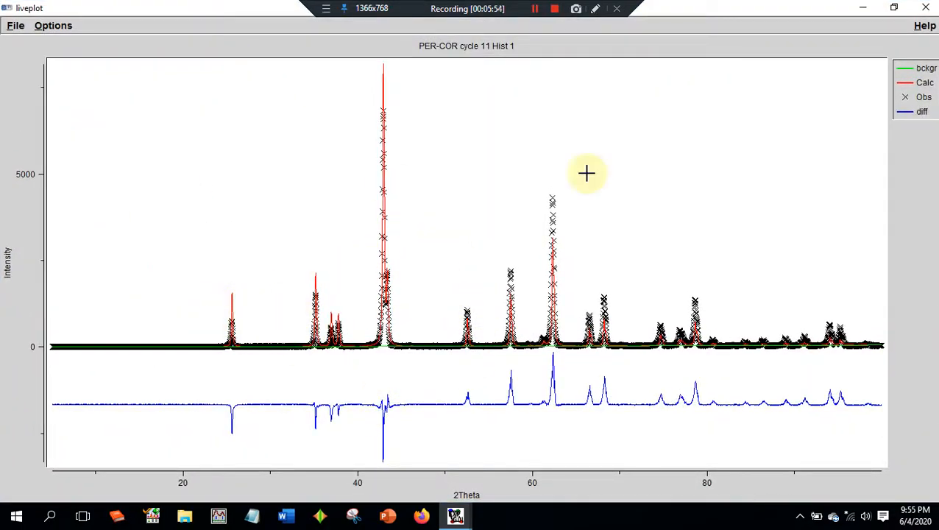
left_click(896, 7)
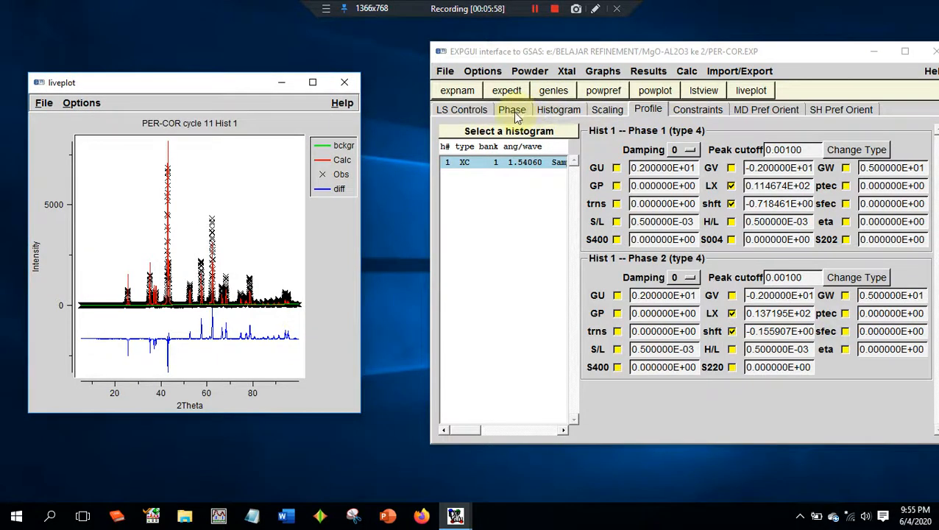
- Enable cell refinement for phase 1 and run powpref and genles, loading the newer version of the experiment file
left_click(513, 112)
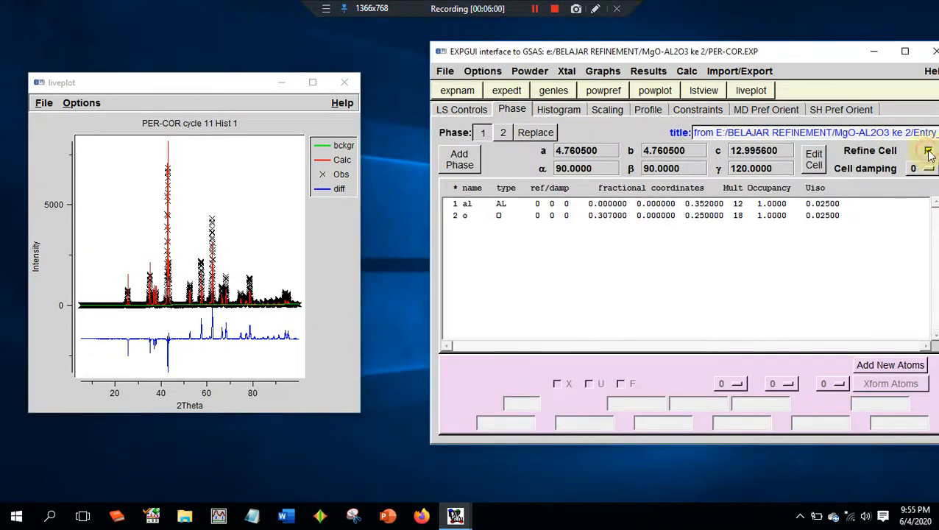
left_click(602, 89)
key("Return")
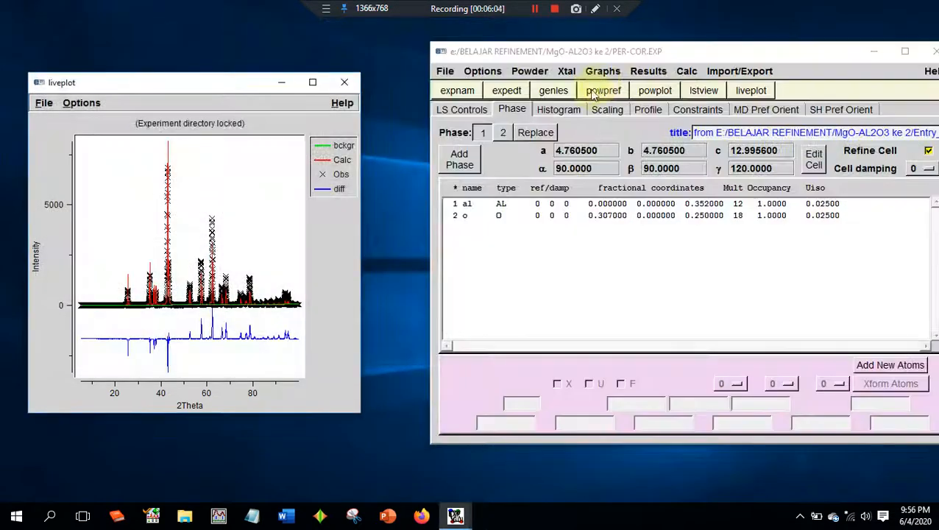
left_click(562, 91)
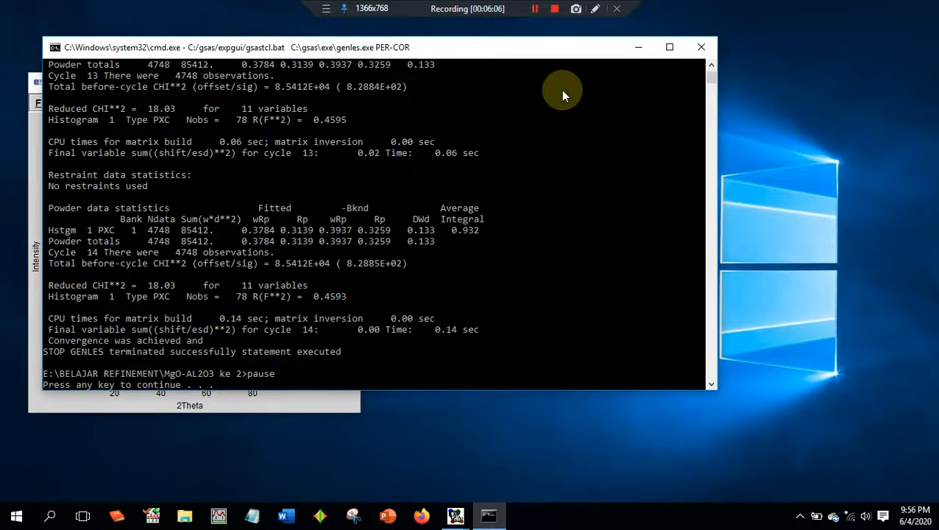
key("Return")
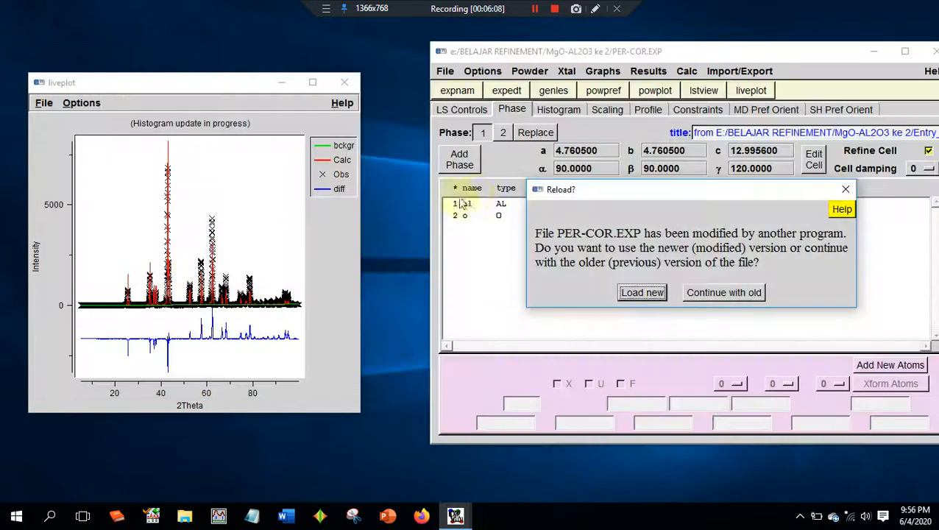
left_click(585, 292)
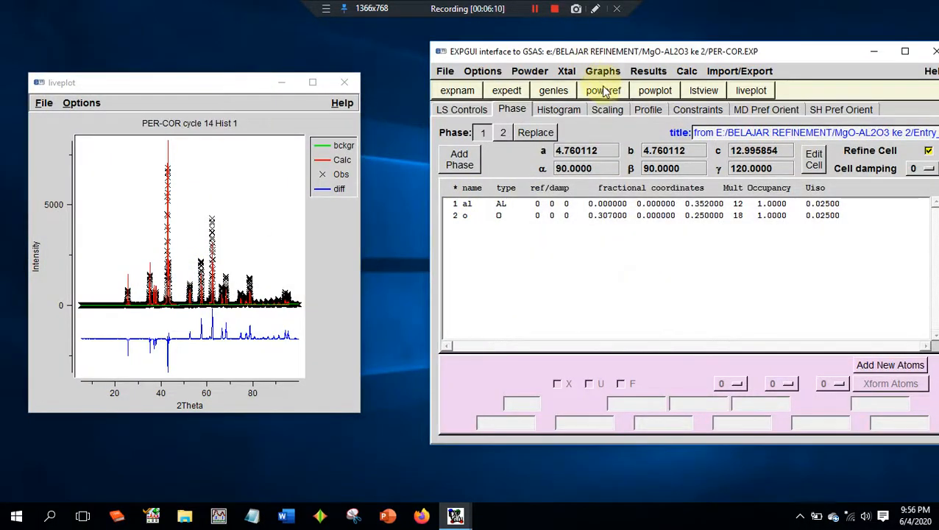
- Repeat powpref and genles with the phase 1 cell refined, loading the newer PER-COR.EXP after each run
left_click(603, 90)
key("Return")
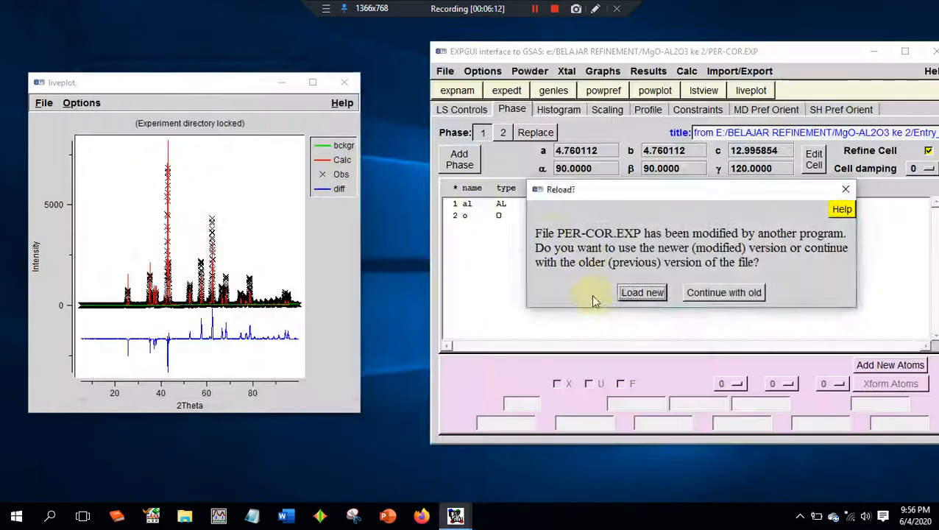
left_click(586, 292)
left_click(552, 88)
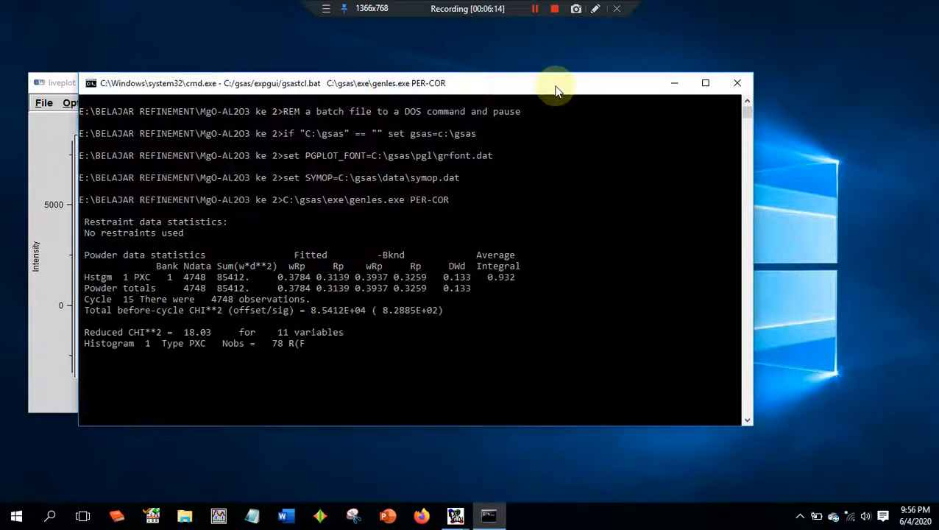
key("Return")
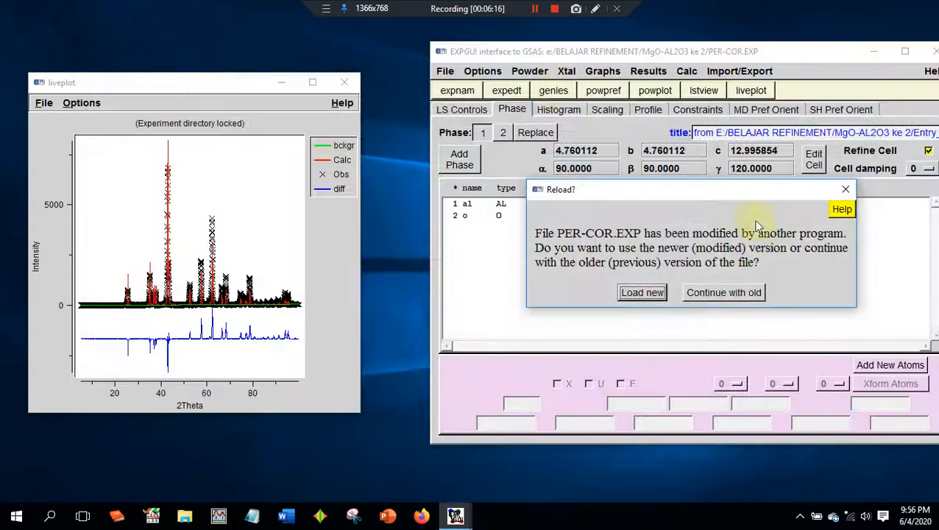
left_click(653, 298)
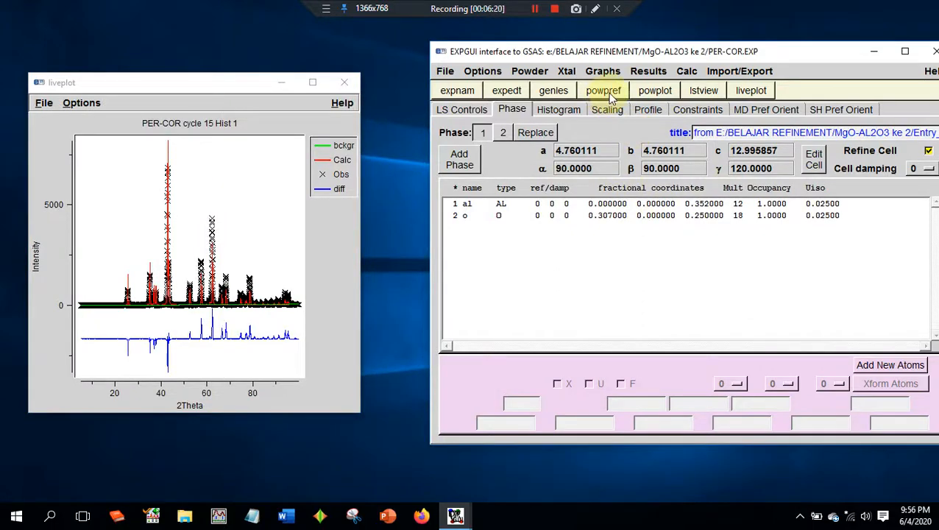
- Enable cell refinement for phase 2 and run powpref and genles, loading the newer experiment file
left_click(503, 134)
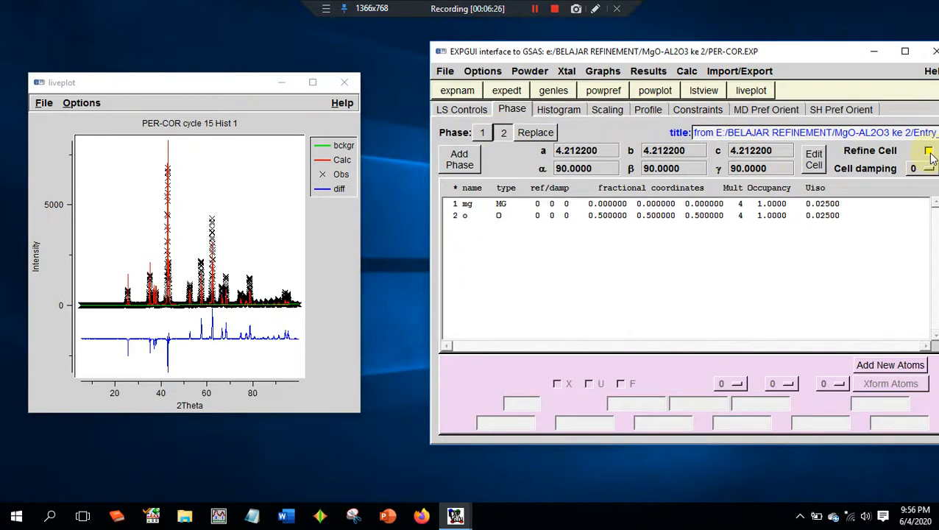
left_click(602, 96)
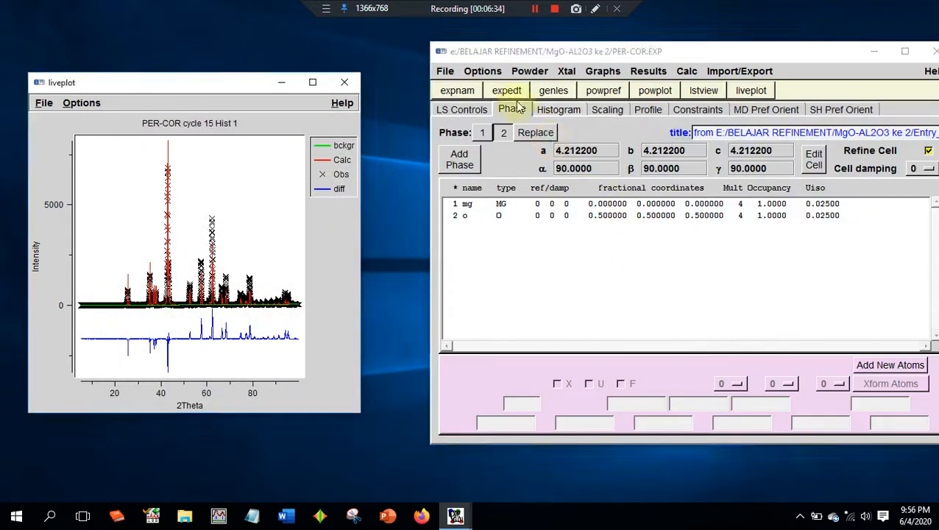
left_click(553, 90)
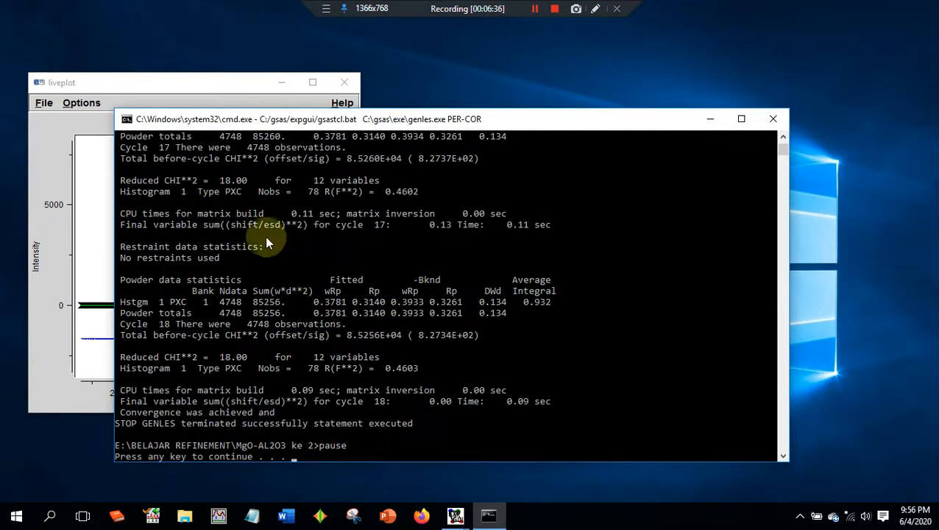
key("Return")
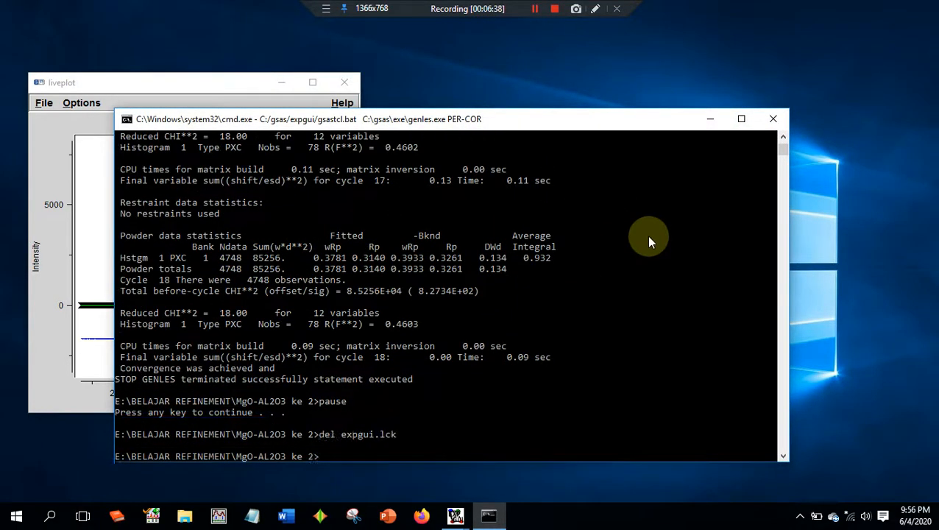
left_click(632, 301)
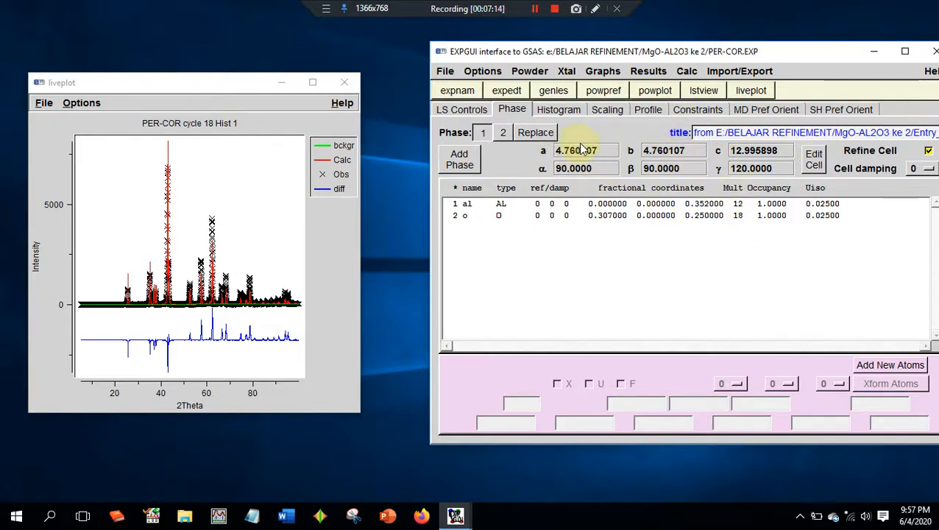
- Run powpref and genles again with both phase cells refined, loading the newer PER-COR.EXP after each run
left_click(604, 89)
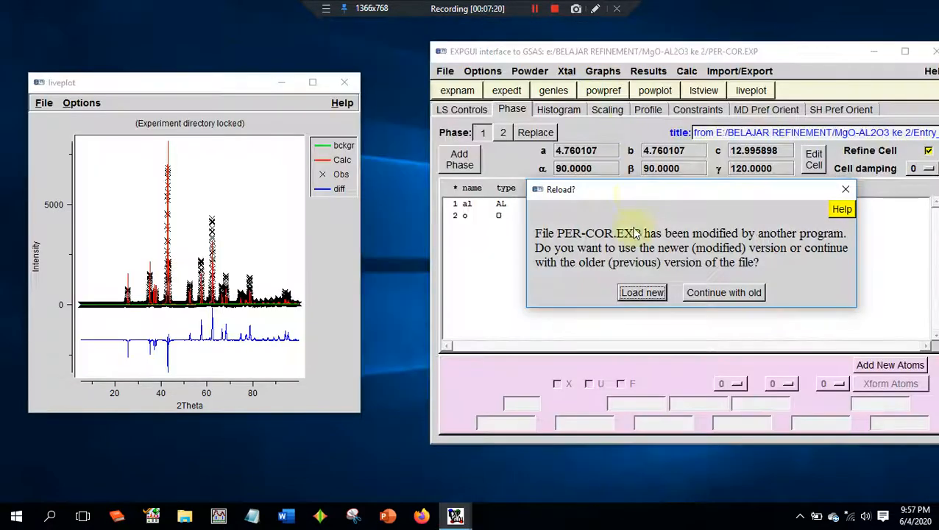
left_click(642, 293)
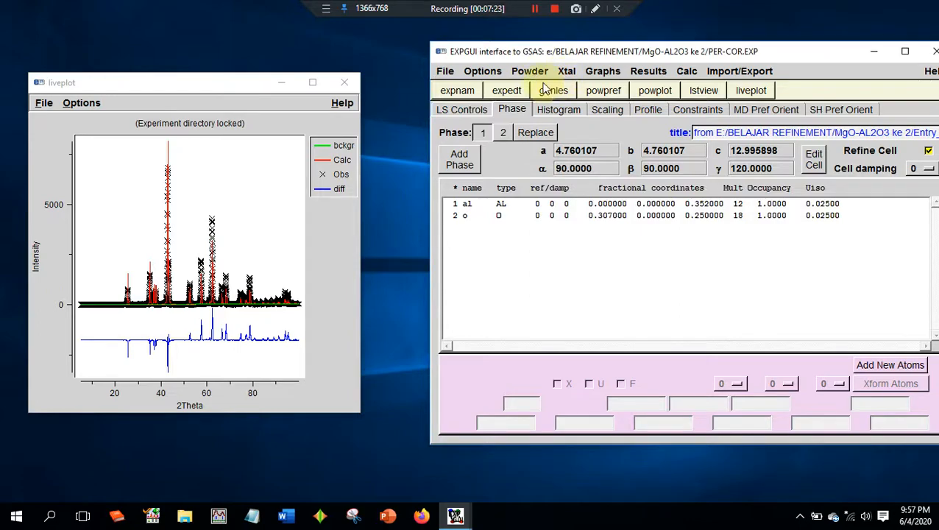
left_click(554, 91)
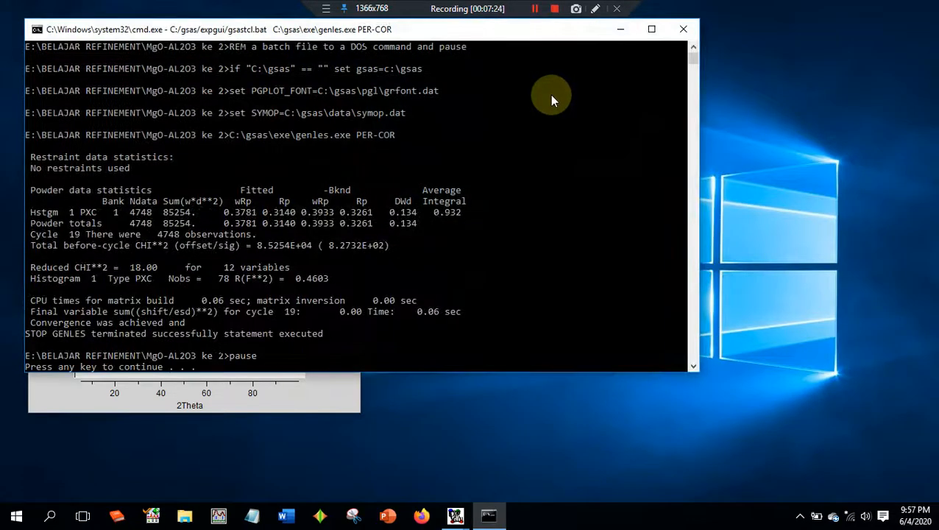
key("Return")
left_click(642, 293)
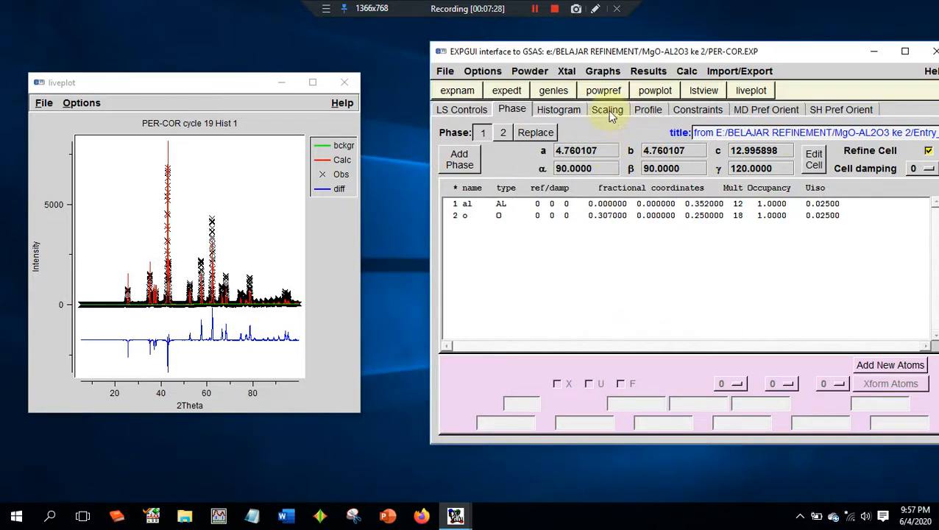
- Enable refinement of the phase 1 profile term GU, run powpref and genles, and load the newer experiment file
left_click(642, 111)
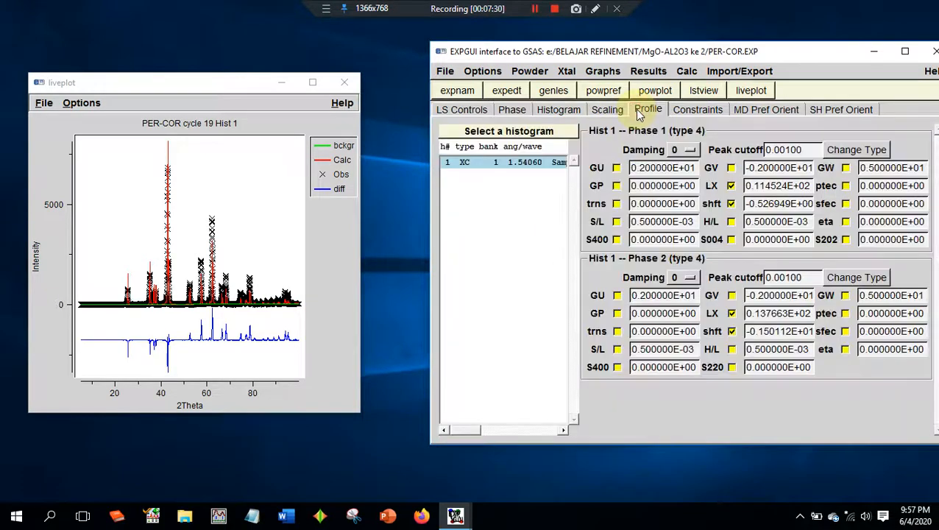
left_click(616, 169)
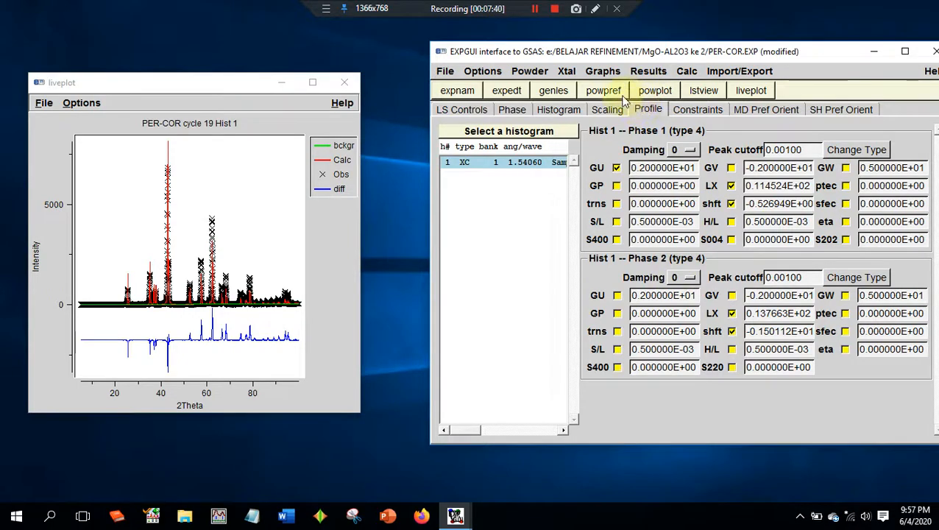
left_click(603, 90)
key("Return")
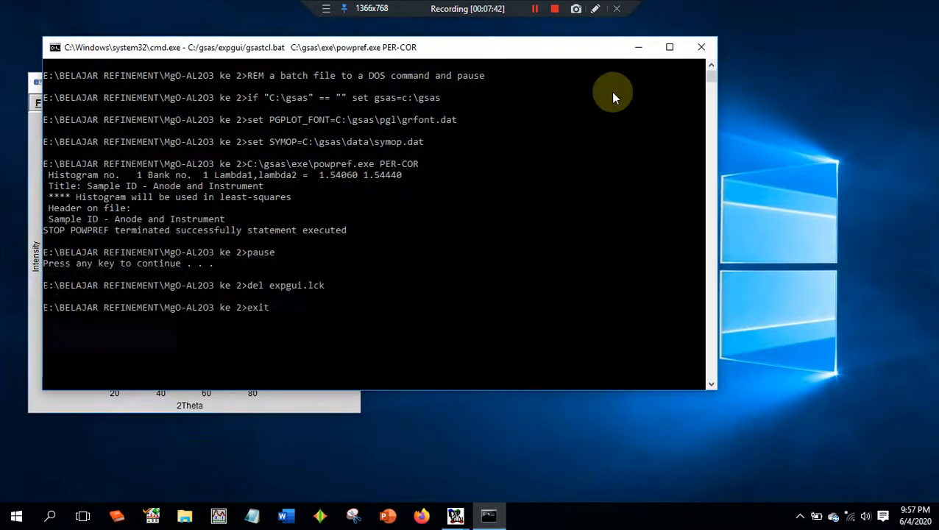
left_click(554, 90)
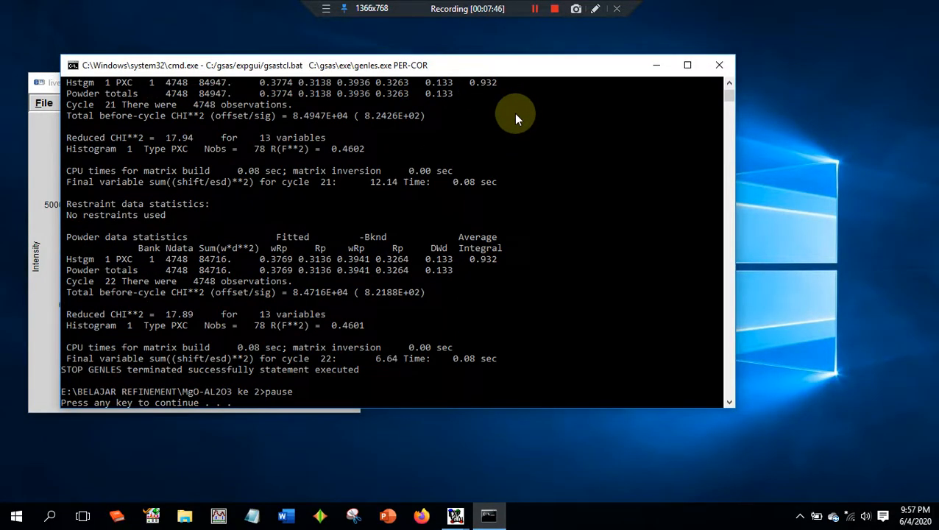
key("Return")
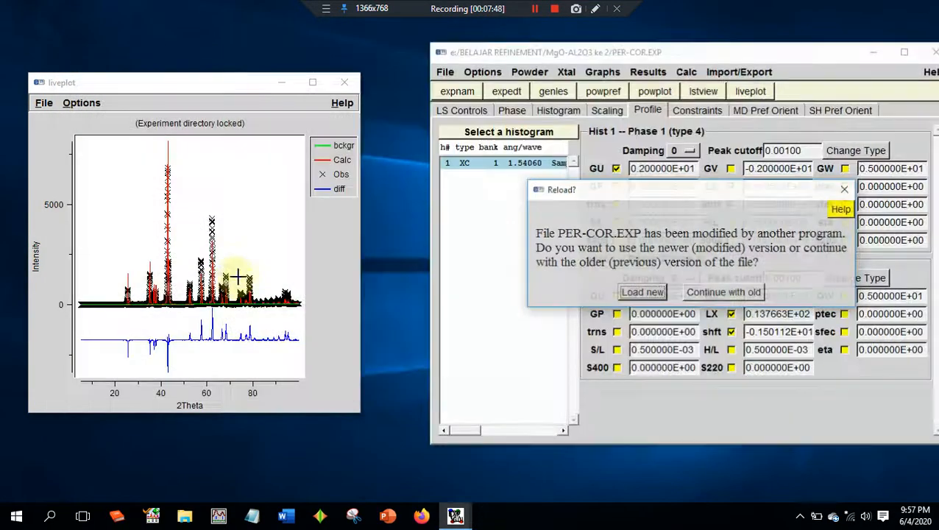
left_click(651, 292)
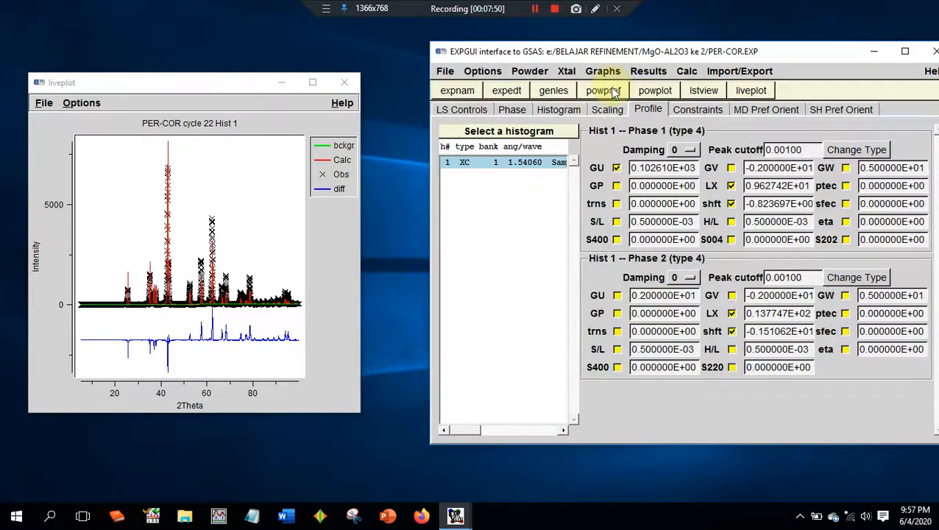
- Repeat powpref and genles with the phase 1 GU term refined
left_click(604, 90)
key("Return")
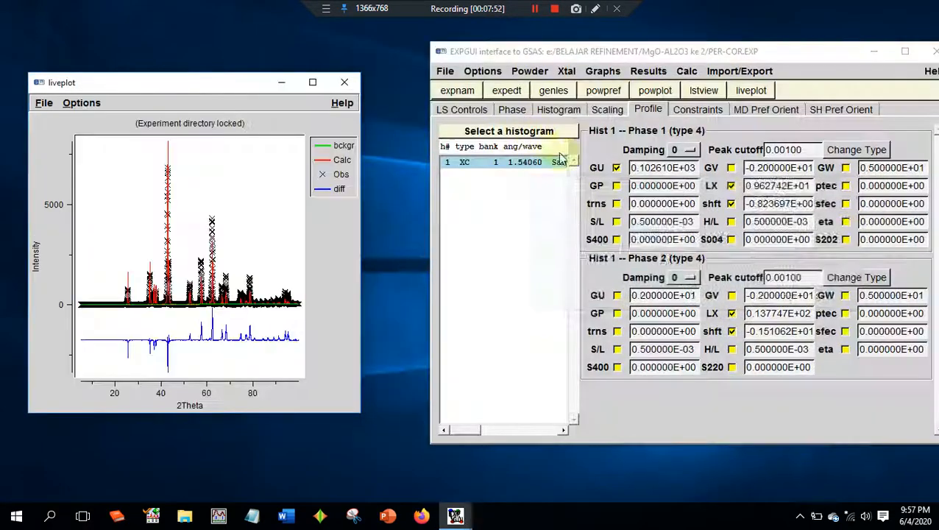
left_click(565, 351)
left_click(556, 91)
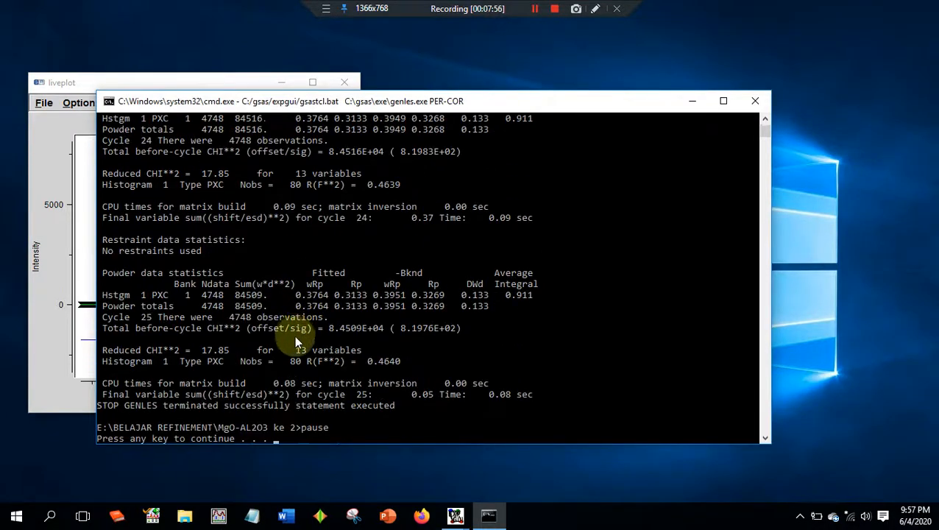
- Check the reduced CHI**2 of each genles cycle for the GU refinement and load the newer PER-COR.EXP
scroll(278, 277, "up", 1)
scroll(279, 277, "up", 1)
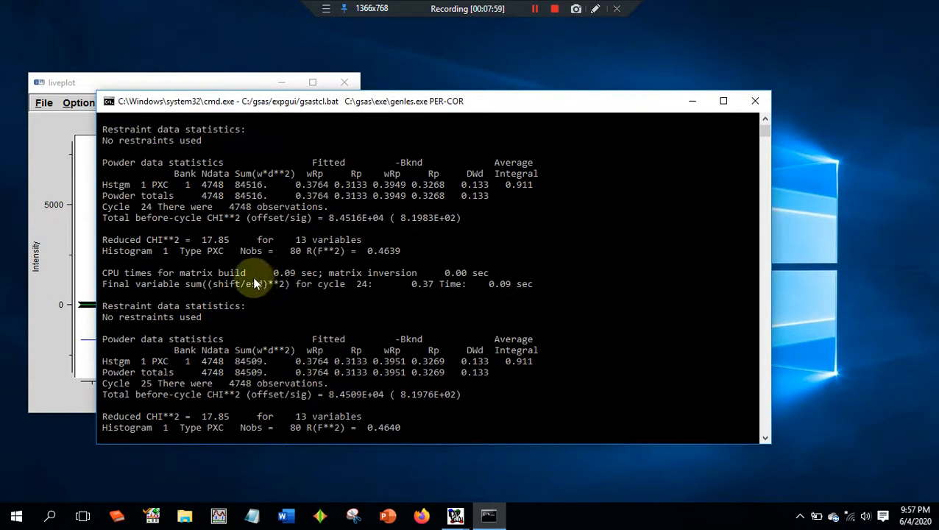
scroll(221, 405, "up", 3)
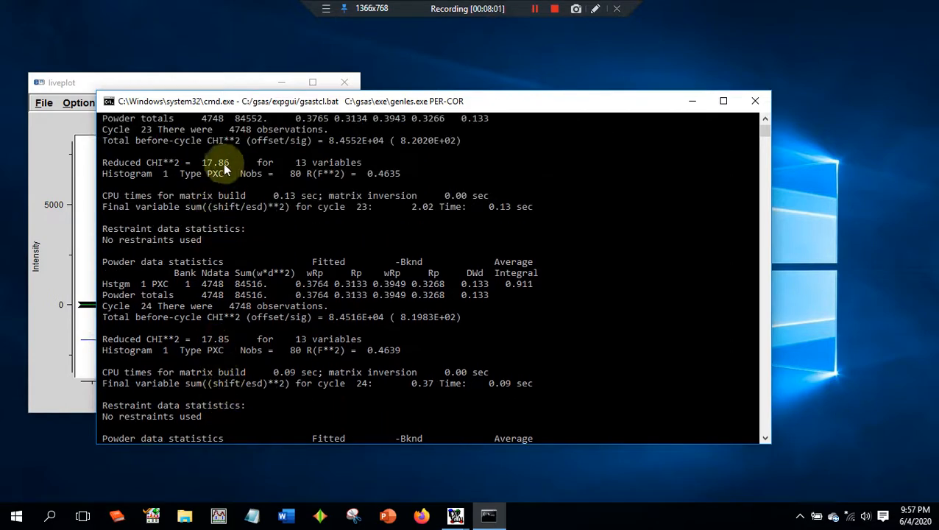
scroll(243, 184, "down", 10)
key("Return")
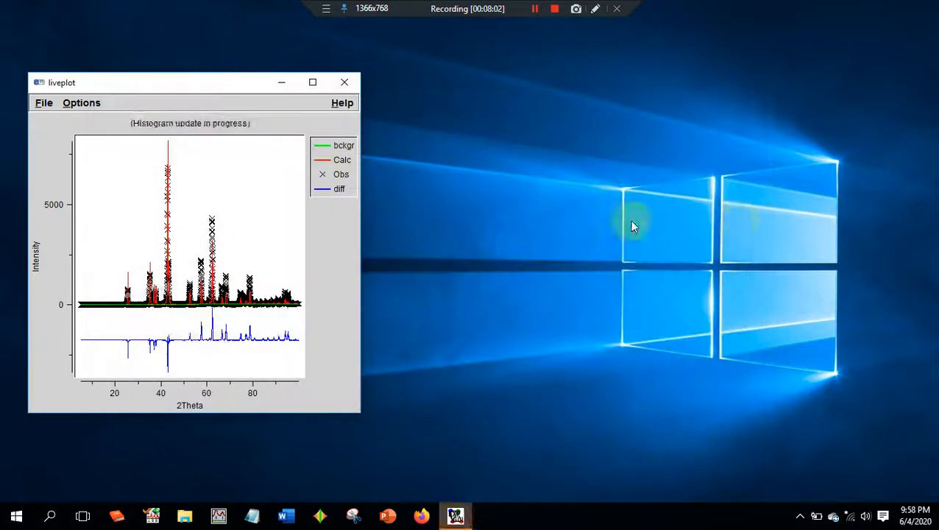
mouse_move(471, 502)
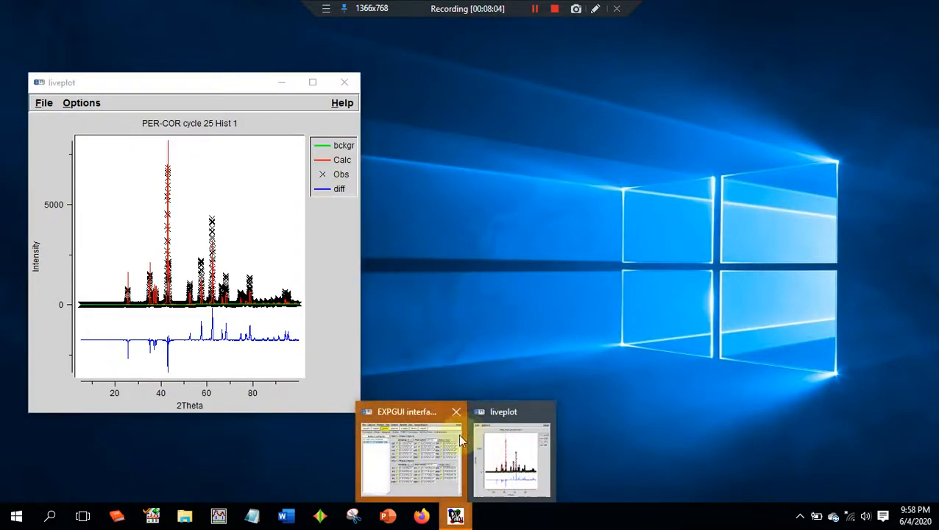
mouse_move(462, 519)
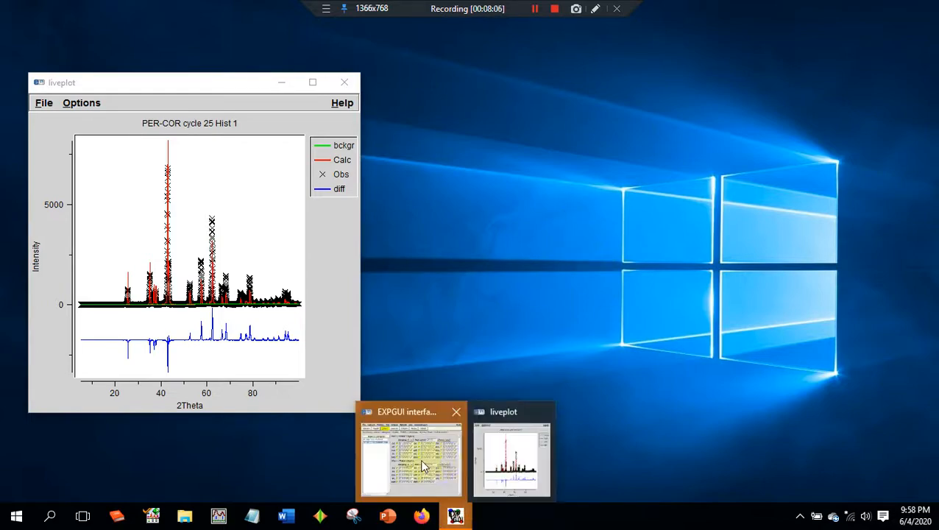
left_click(415, 449)
left_click(642, 293)
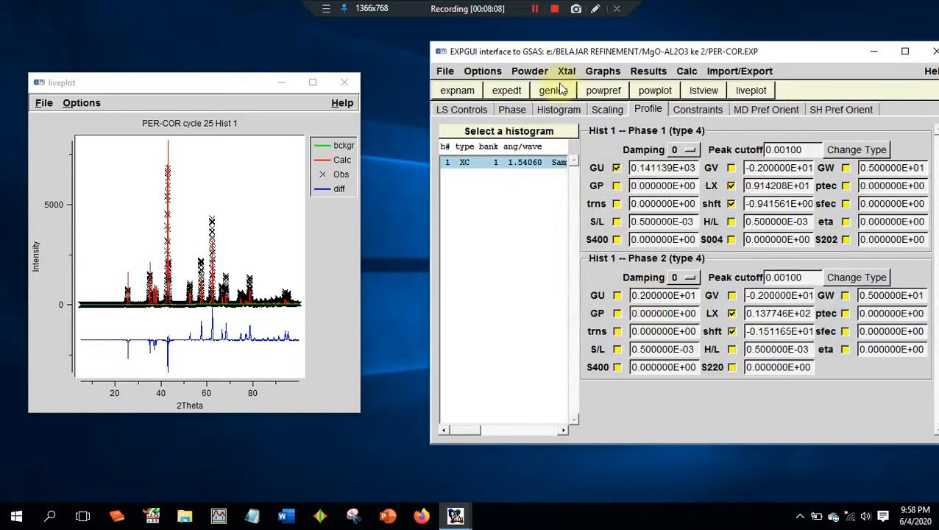
- Enable refinement of the phase 1 GV term, set its value to 0.200000E+01, and run powpref and genles
left_click(731, 168)
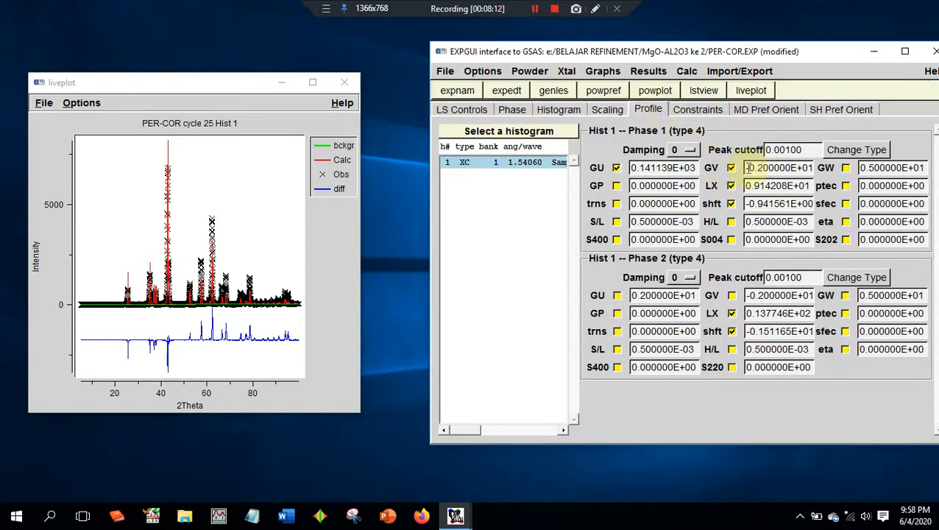
left_click_drag(747, 167, 829, 170)
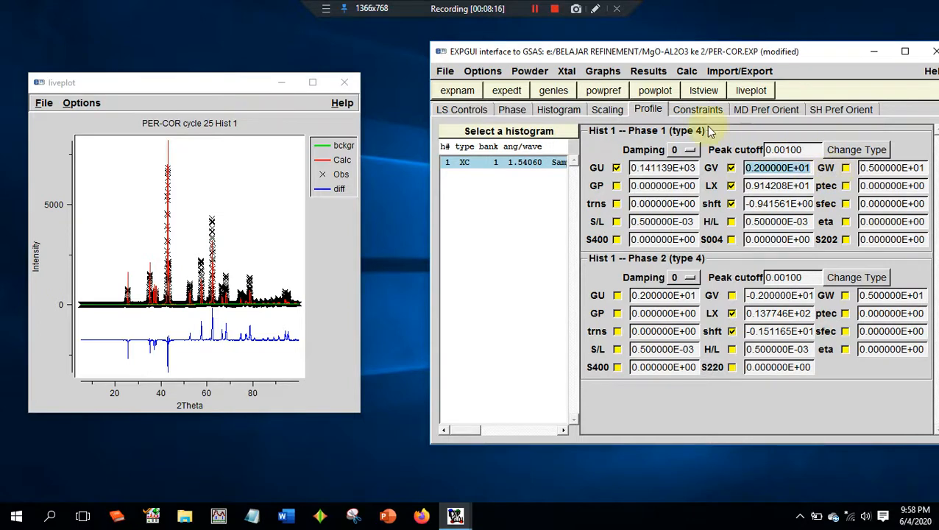
left_click(615, 91)
key("Return")
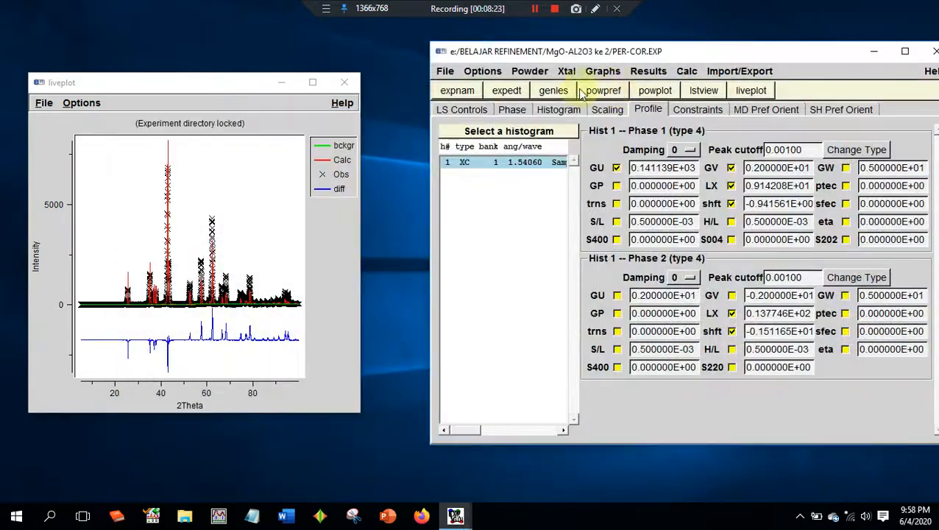
left_click(553, 91)
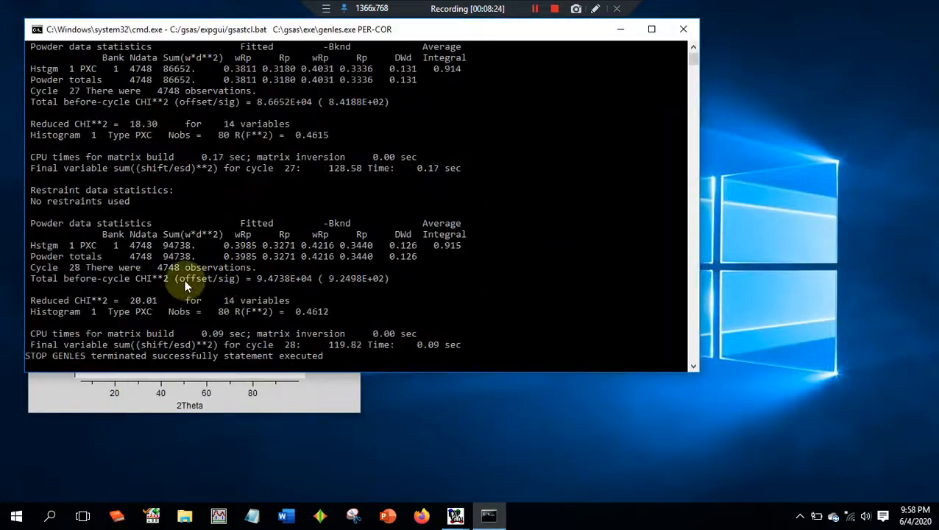
- Compare the reduced CHI**2 across the genles cycles of the GV refinement and continue with the older experiment file
scroll(173, 266, "up", 3)
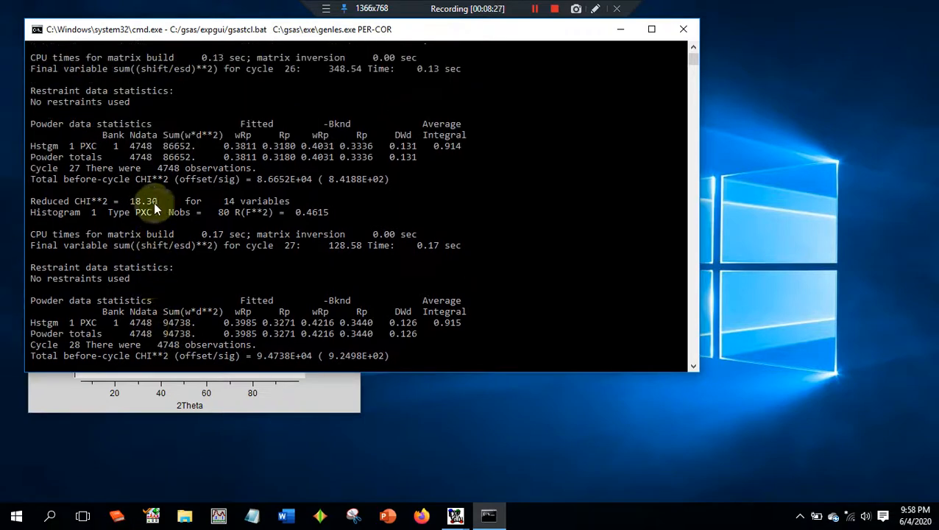
scroll(154, 209, "up", 6)
scroll(162, 221, "down", 1)
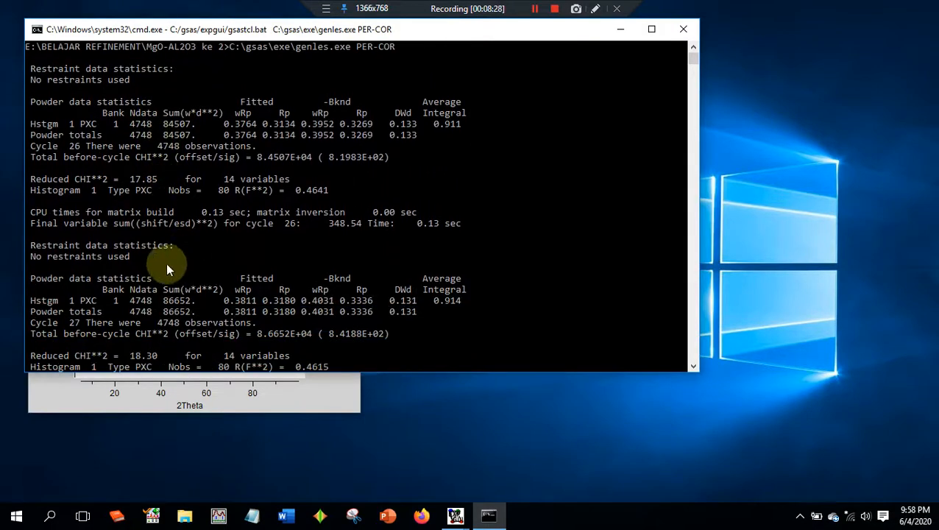
scroll(154, 185, "down", 12)
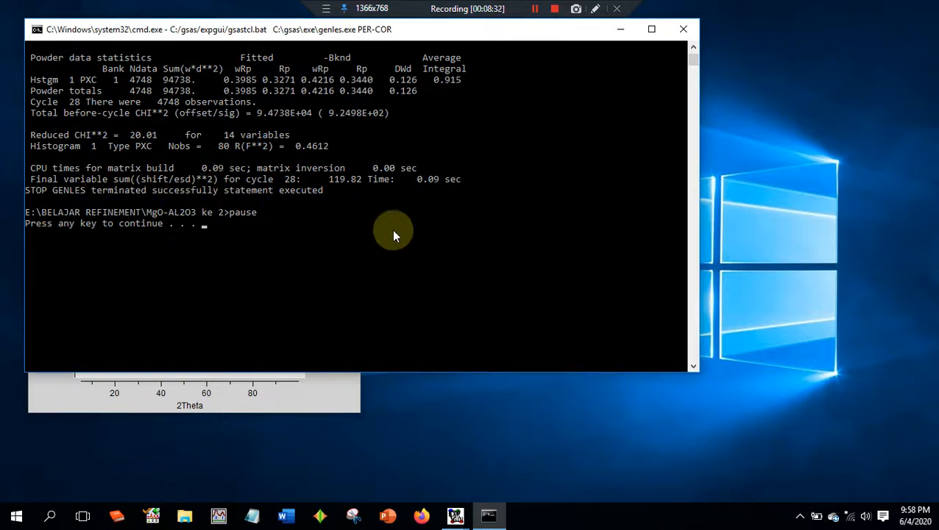
key("Return")
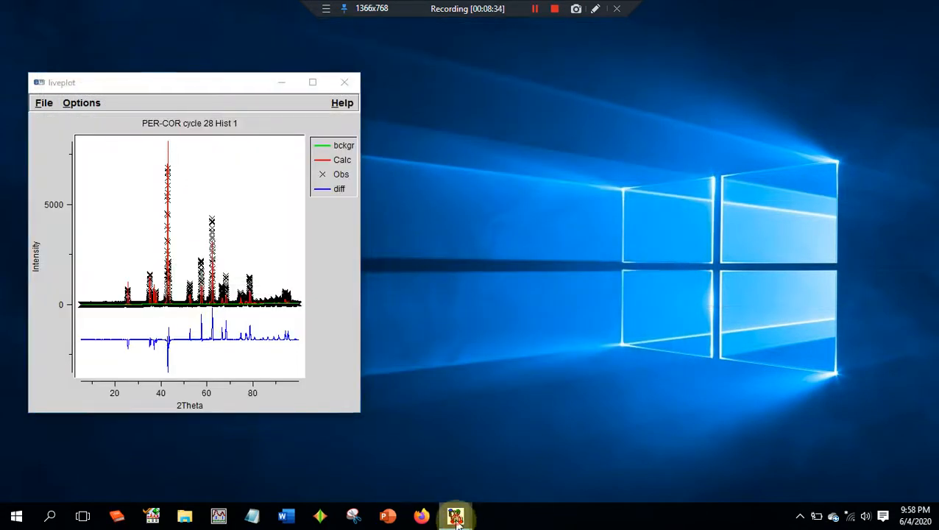
mouse_move(455, 515)
left_click(416, 482)
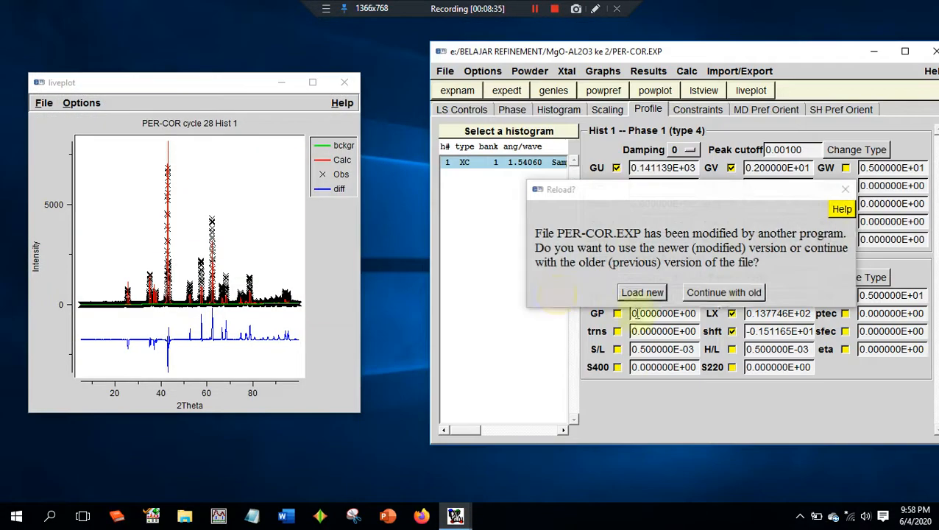
left_click(734, 292)
- Disable GV refinement for phase 1, enable GW refinement instead, and run powpref and genles
left_click(731, 168)
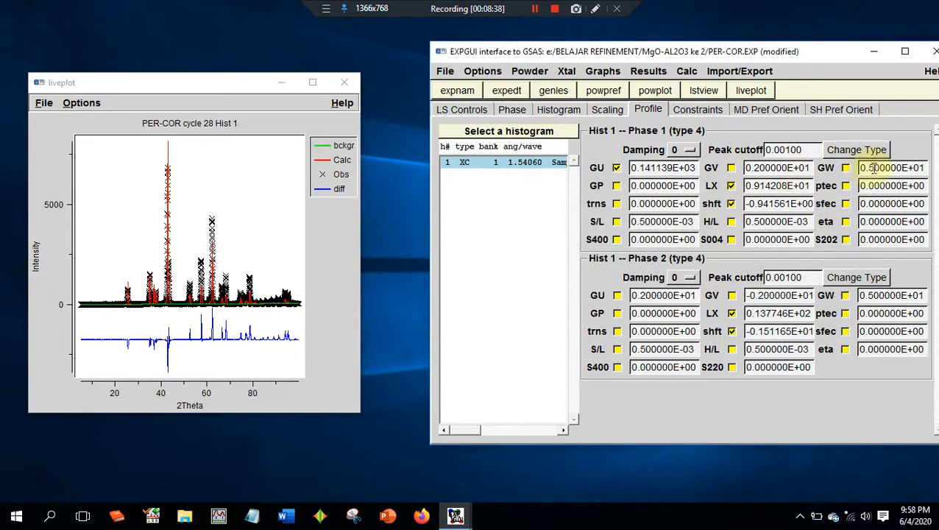
left_click(845, 168)
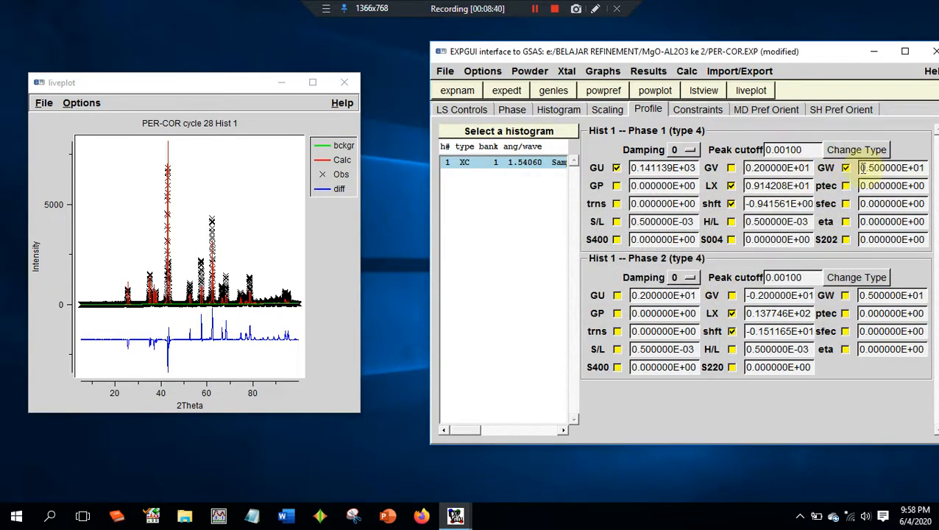
left_click_drag(862, 168, 909, 168)
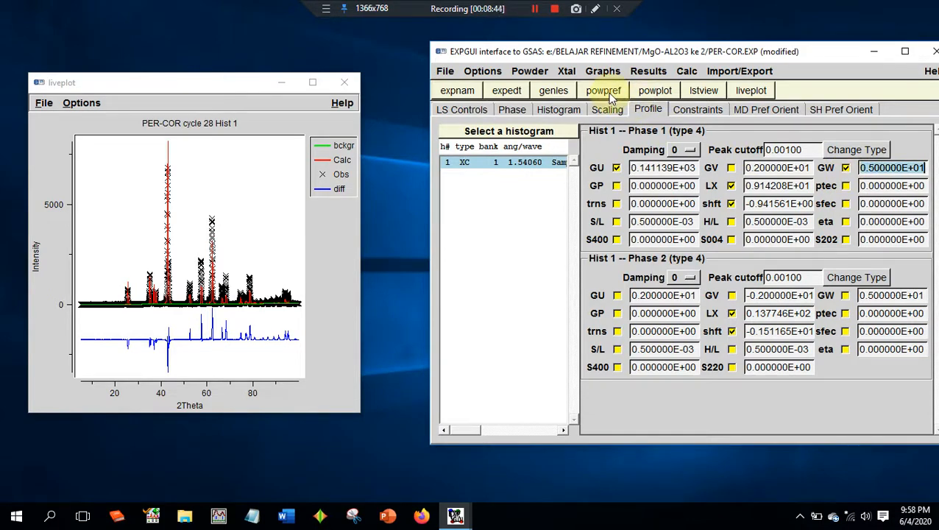
left_click(607, 93)
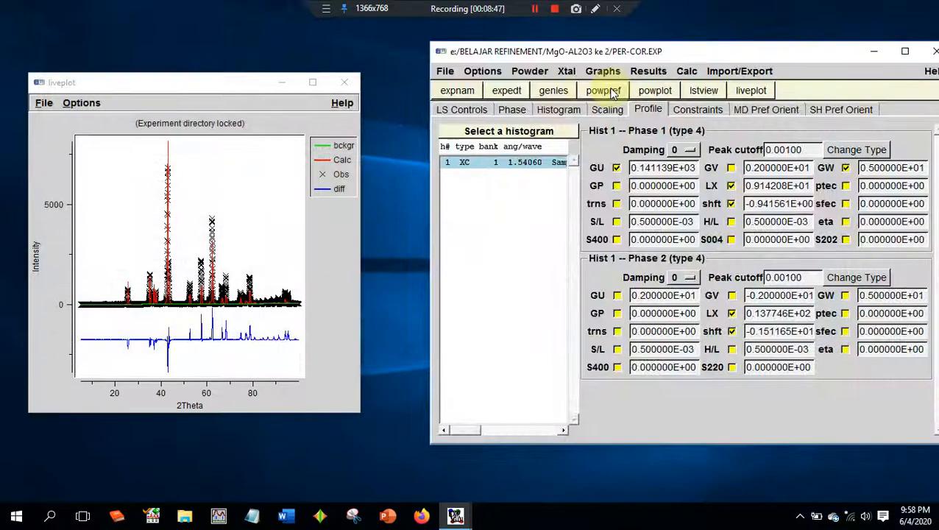
left_click(563, 91)
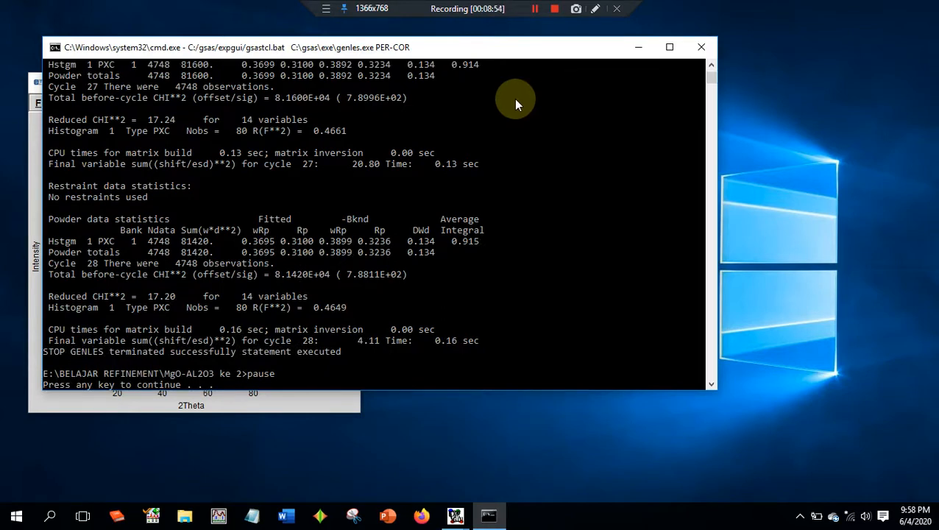
- Review the reduced CHI**2 of the GW refinement cycles and load the newer version of PER-COR.EXP
scroll(351, 173, "up", 4)
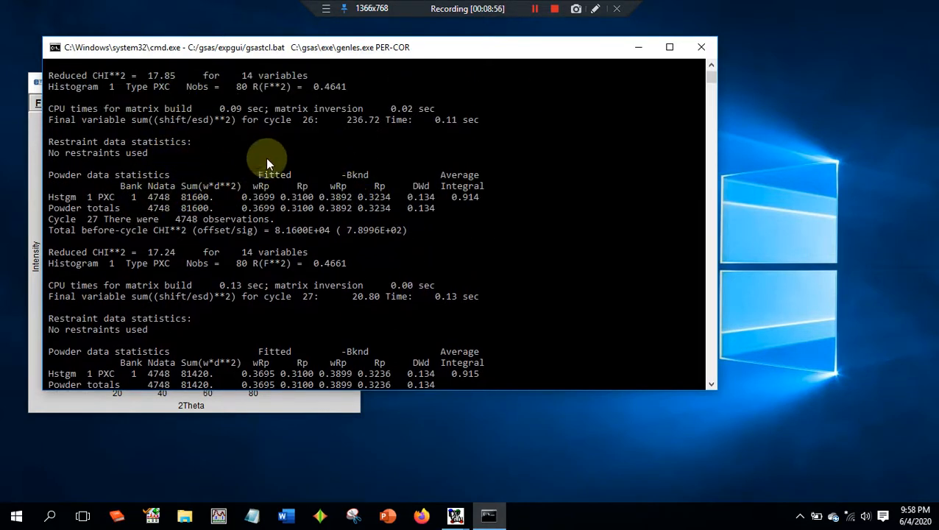
scroll(268, 163, "down", 13)
scroll(222, 192, "up", 7)
key("Return")
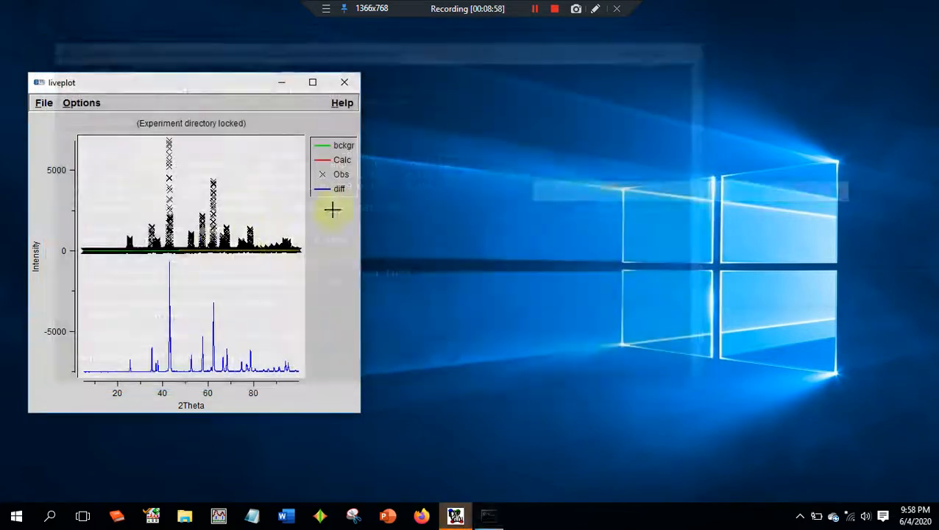
mouse_move(455, 515)
left_click(414, 453)
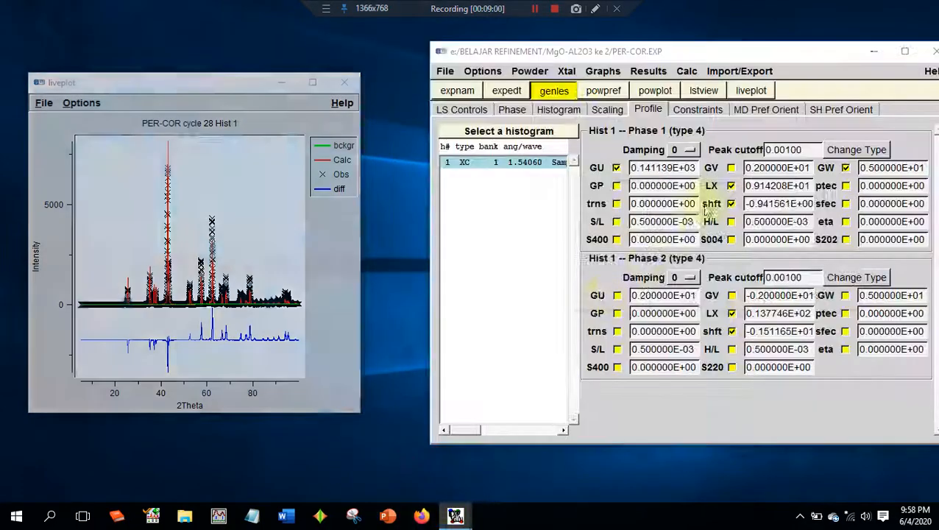
left_click(629, 292)
- Rerun powpref and genles with phase 1 GW refined, loading the newer version of PER-COR.EXP after each run
left_click(597, 93)
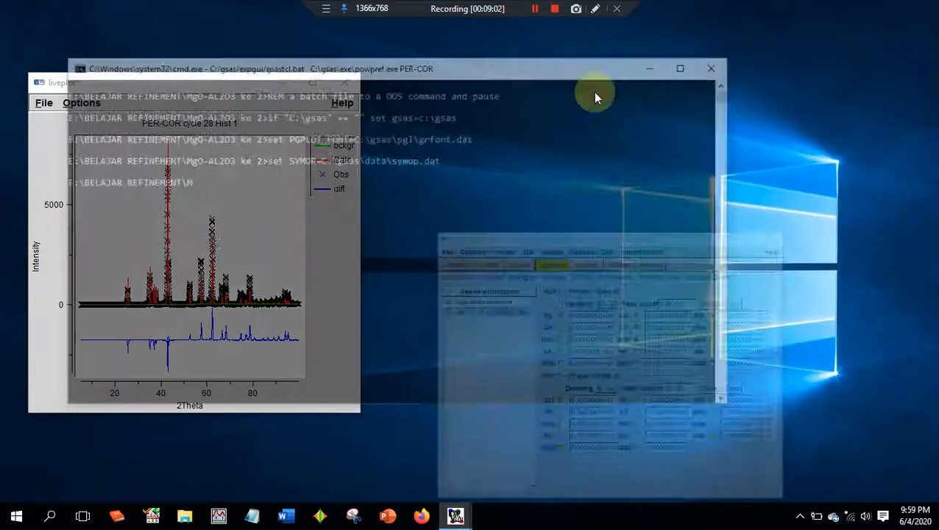
key("Return")
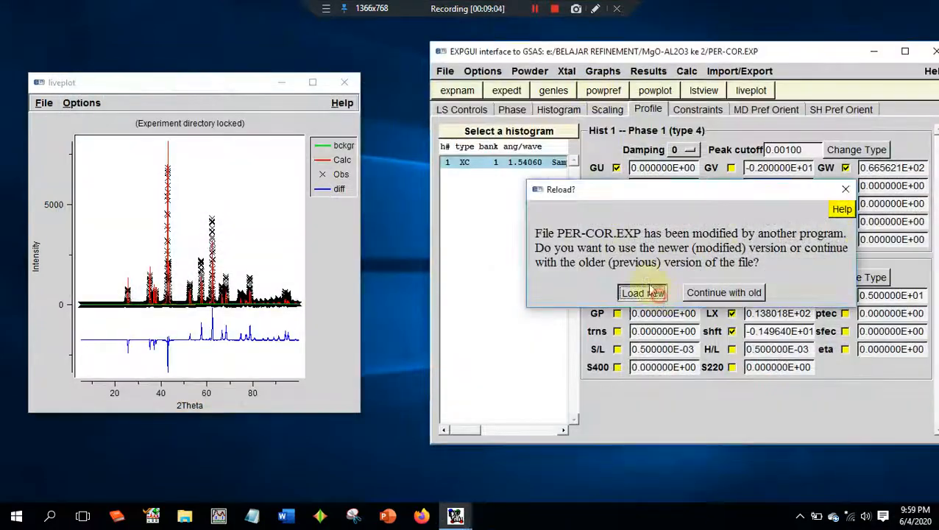
left_click(643, 292)
left_click(553, 90)
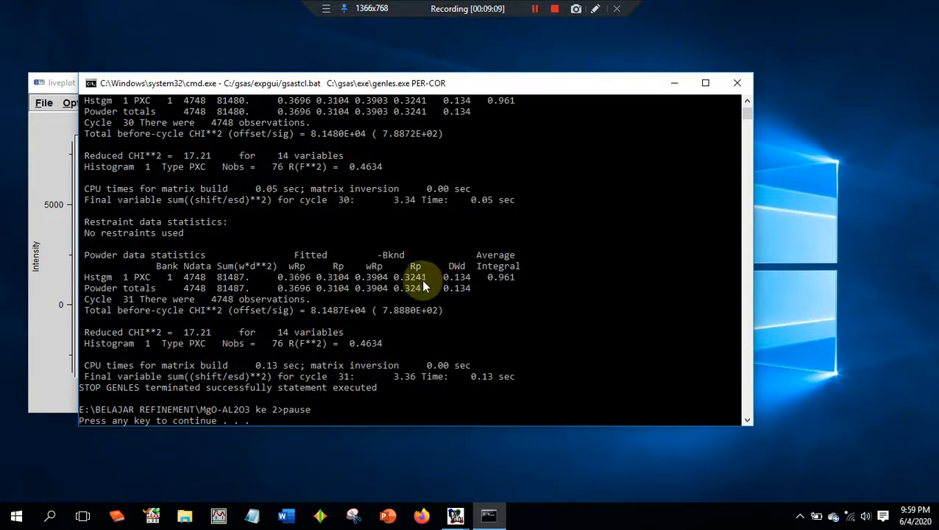
key("Return")
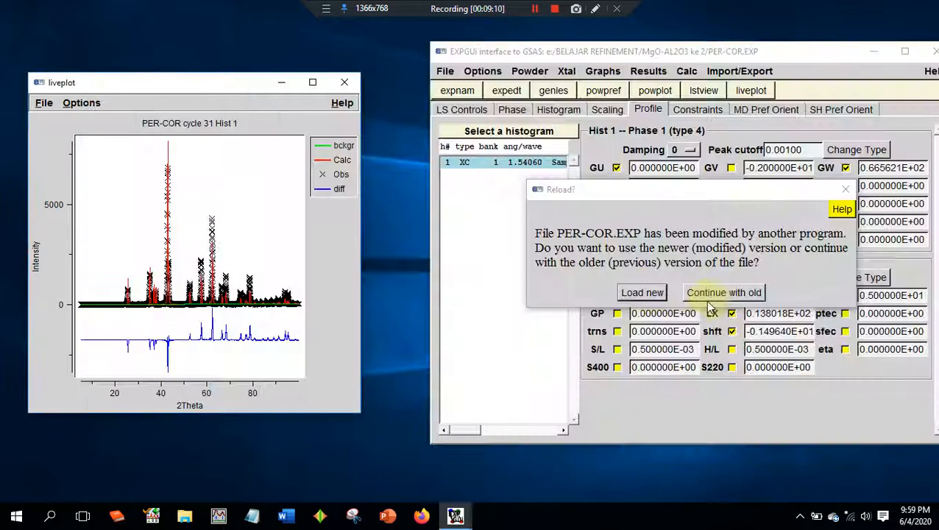
left_click(650, 292)
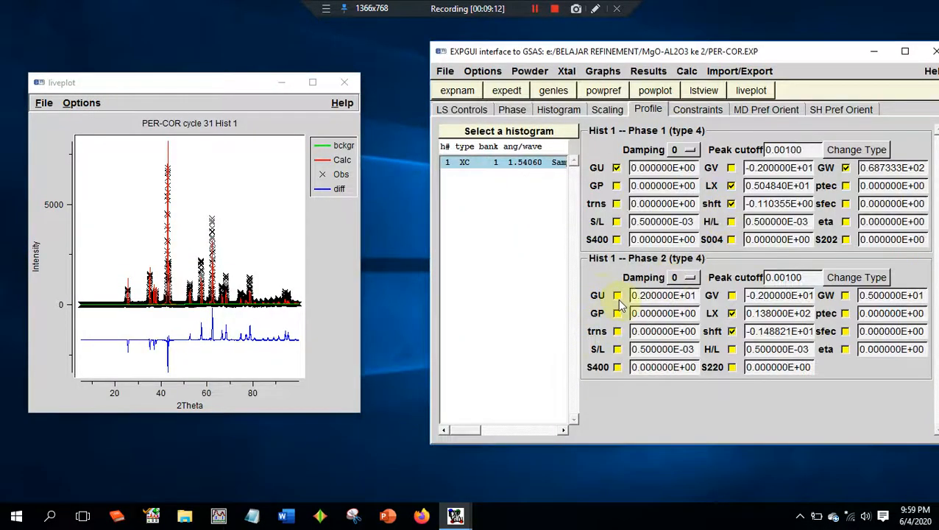
- Enable refinement of the phase 2 GU term, run powpref and genles, and load the newer version of PER-COR.EXP
left_click(603, 89)
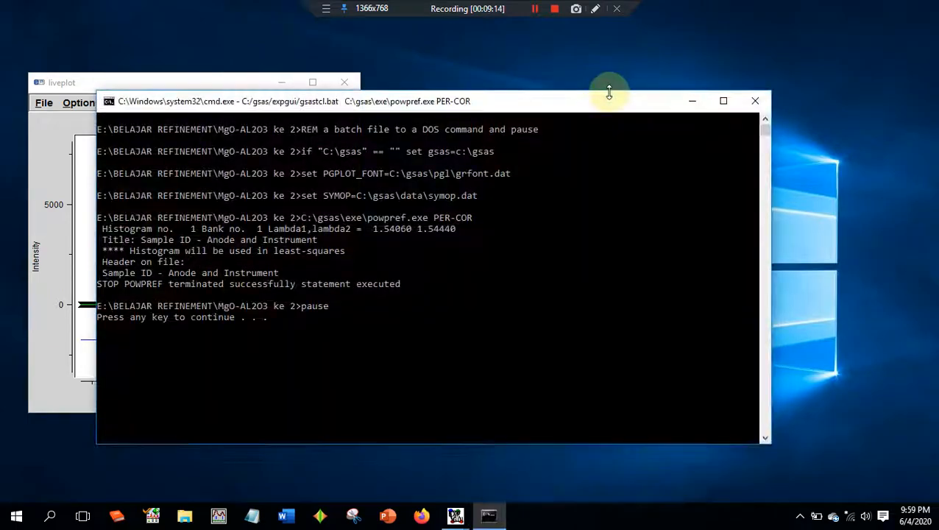
key("Return")
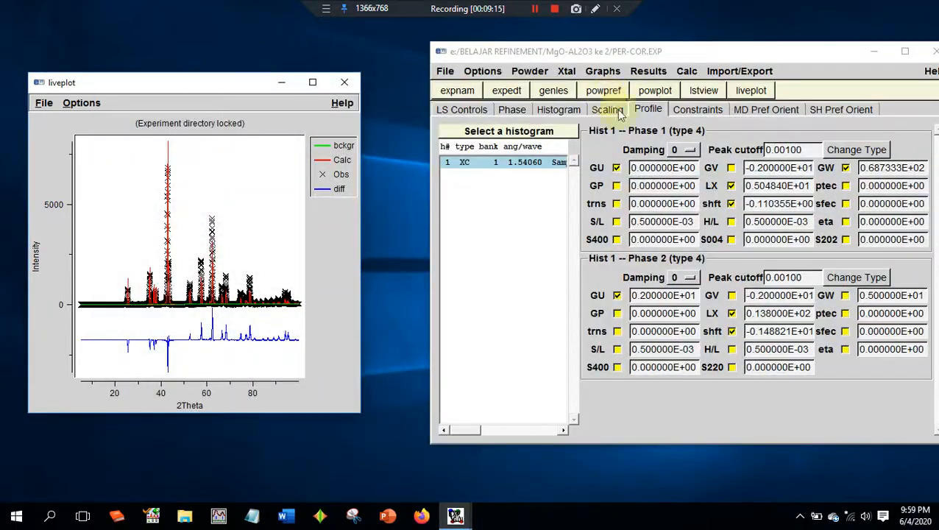
left_click(550, 89)
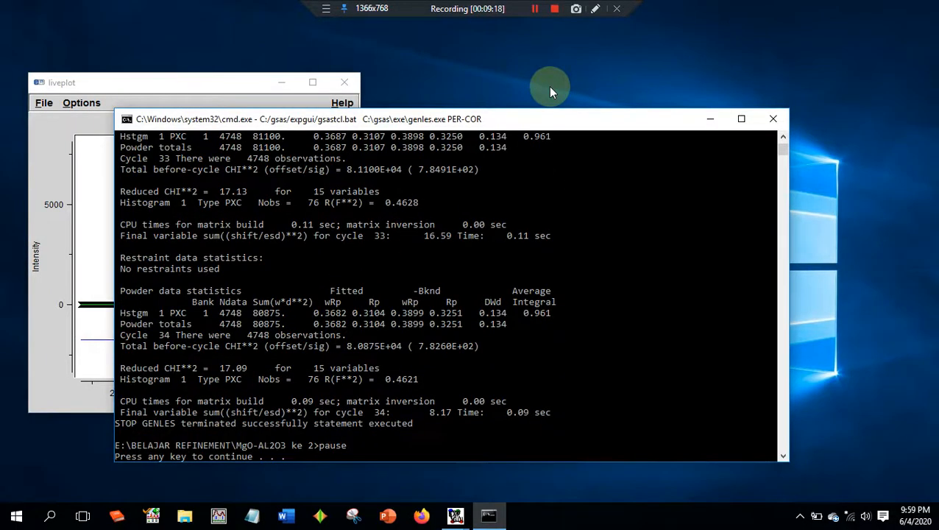
key("Return")
left_click(641, 294)
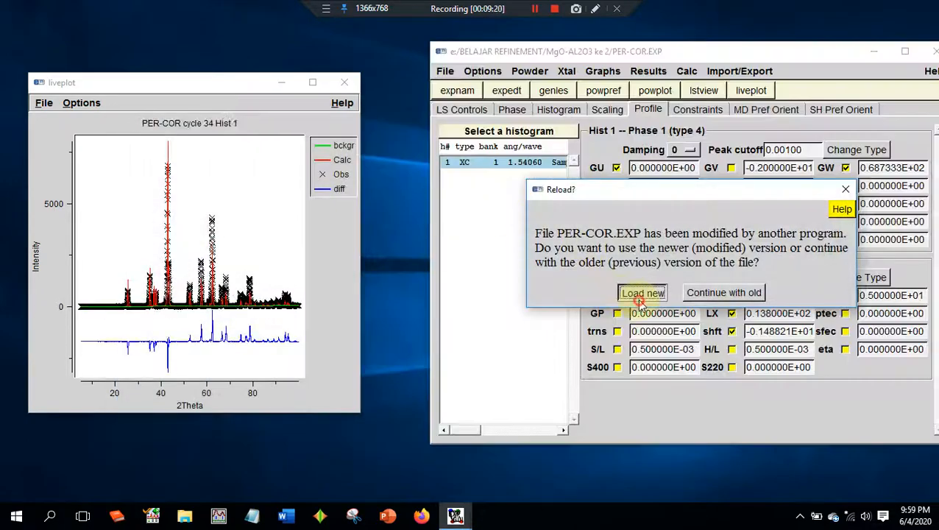
- Repeat powpref and genles with phase 2 GU refined, loading the newer experiment file between the two runs
left_click(616, 91)
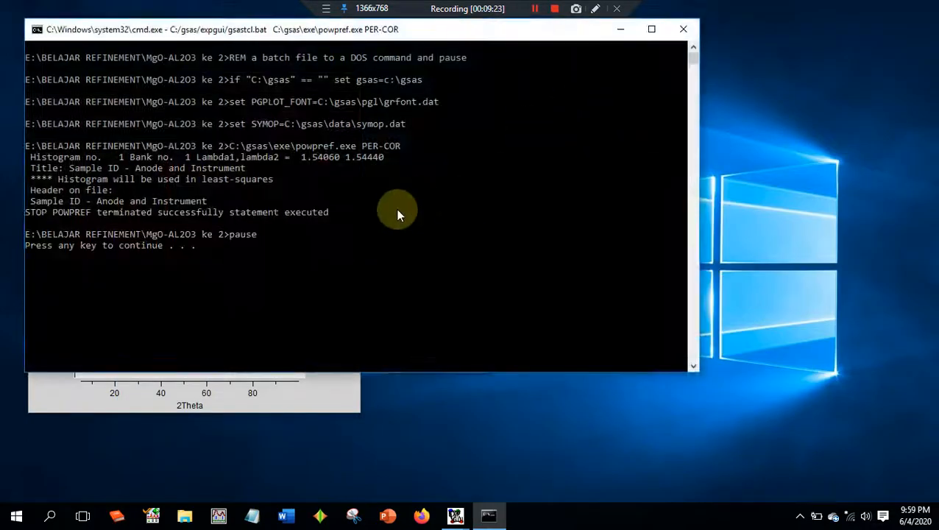
key("Return")
left_click(650, 293)
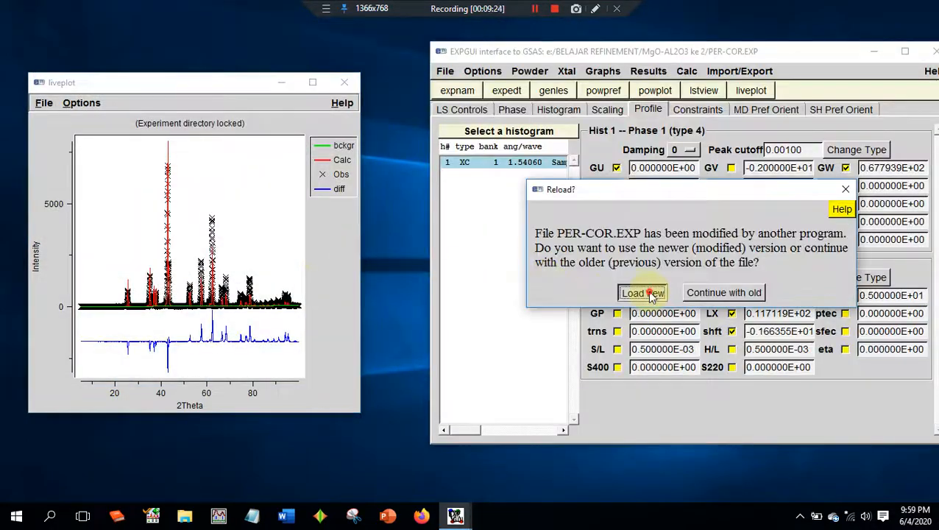
left_click(553, 91)
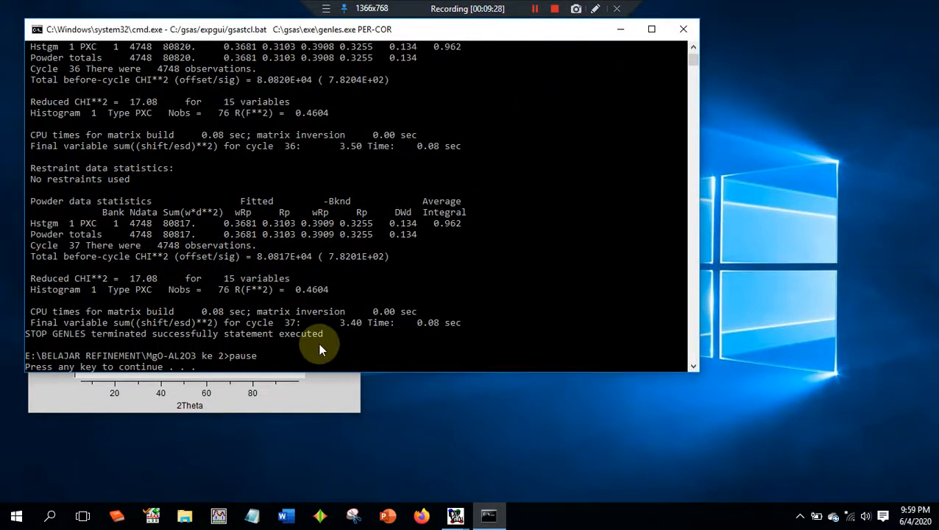
- Compare the reduced CHI**2 across the phase 2 GU refinement cycles and load the newer experiment file
scroll(175, 226, "up", 6)
scroll(221, 258, "down", 9)
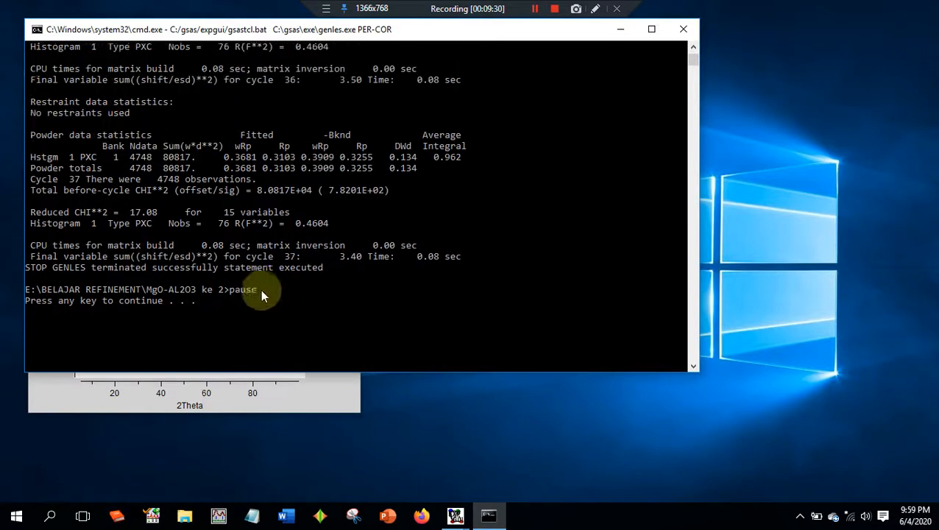
scroll(261, 289, "up", 2)
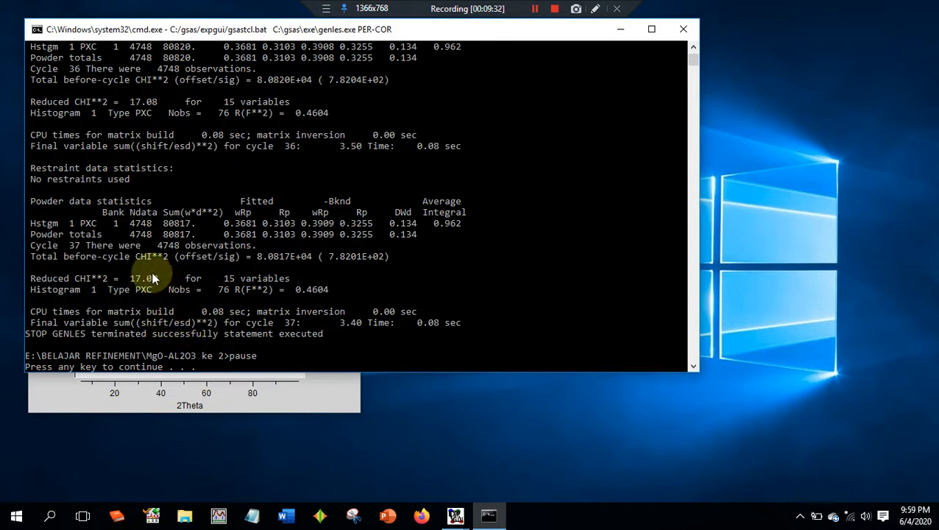
scroll(132, 117, "up", 2)
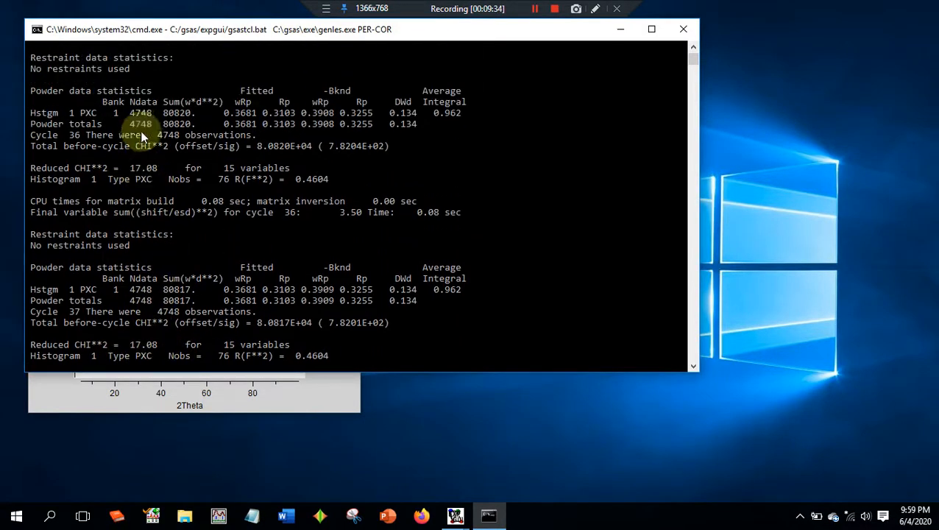
scroll(165, 148, "up", 1)
scroll(166, 92, "up", 3)
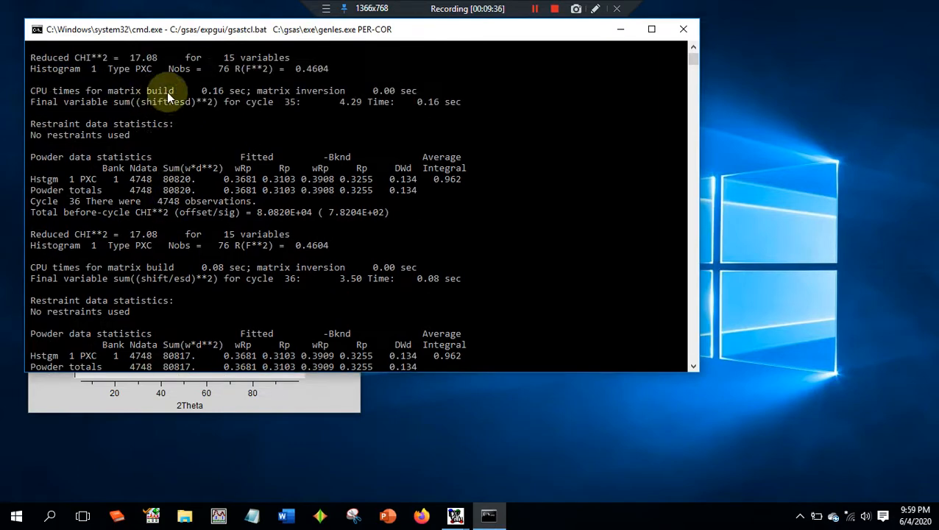
scroll(373, 223, "down", 8)
scroll(376, 219, "down", 8)
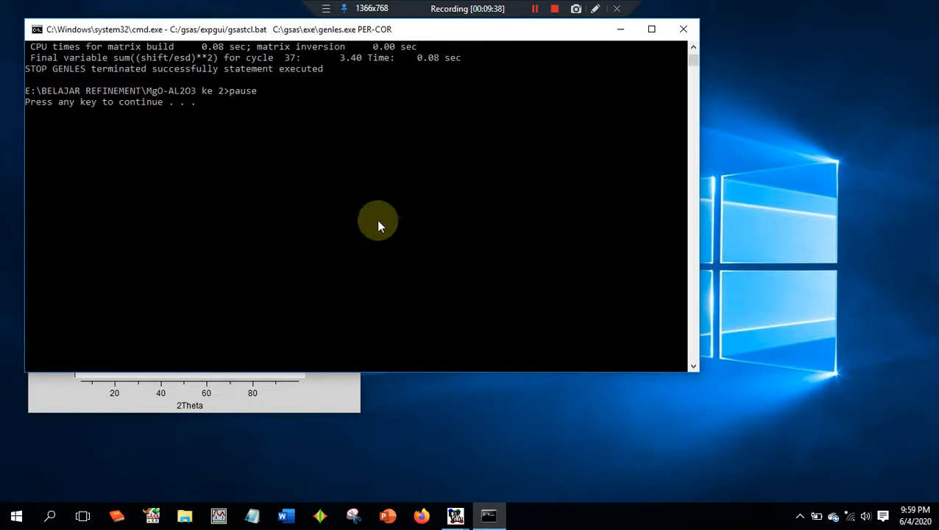
key("Return")
mouse_move(456, 517)
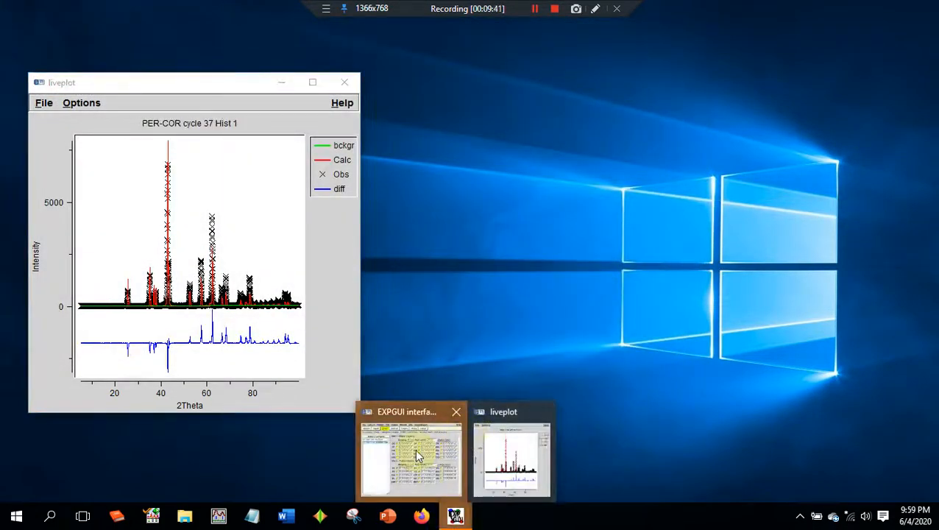
left_click(414, 450)
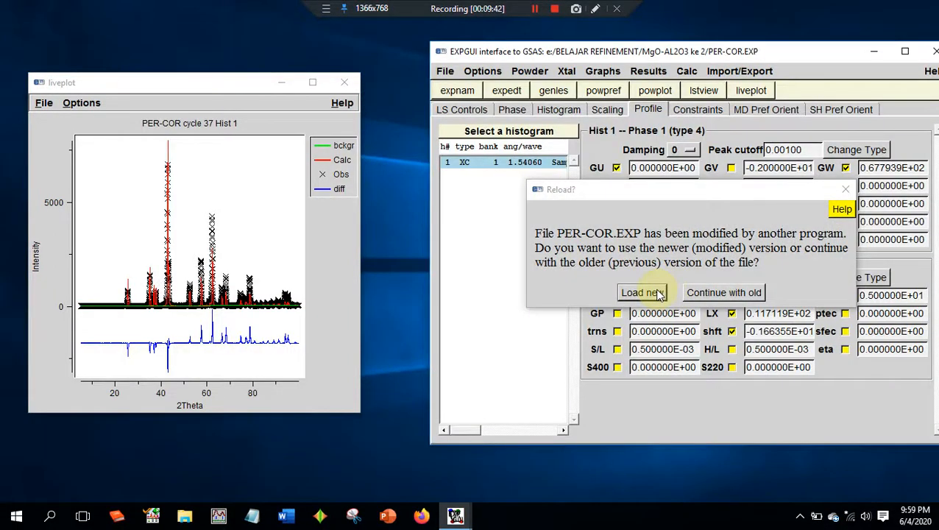
left_click(641, 292)
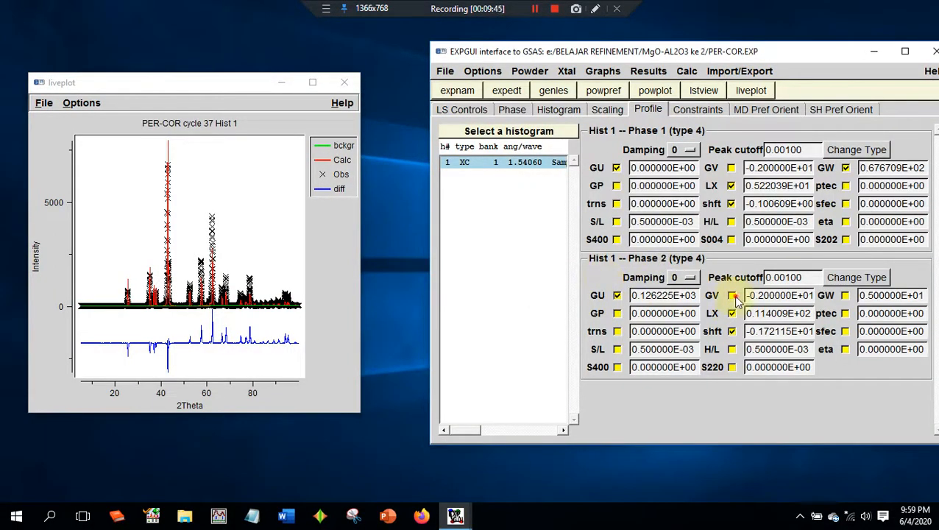
- Try refining the phase 2 GV term by enabling it and running powpref and genles
left_click(731, 295)
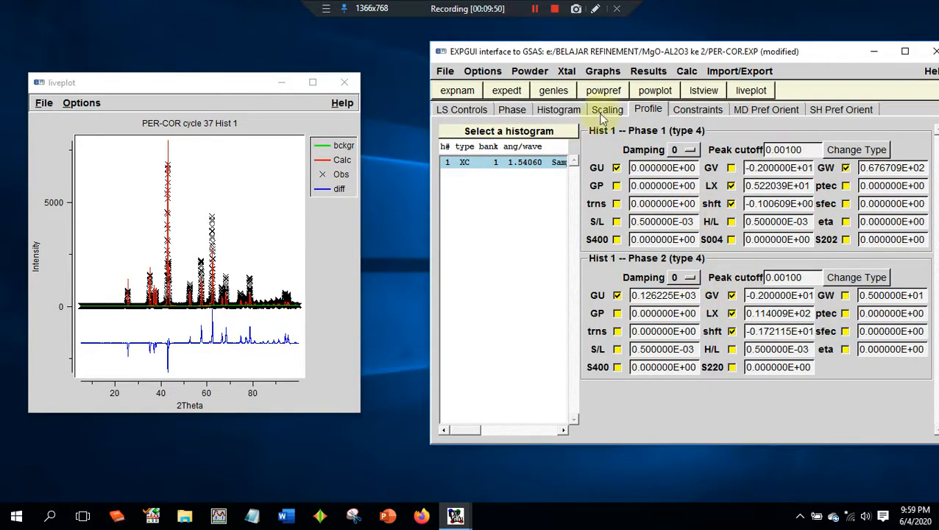
left_click(603, 90)
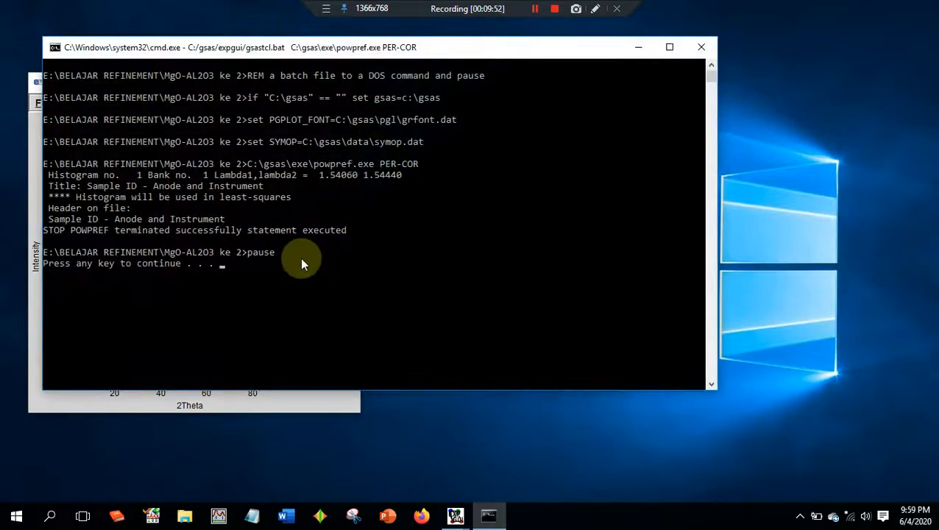
key("Return")
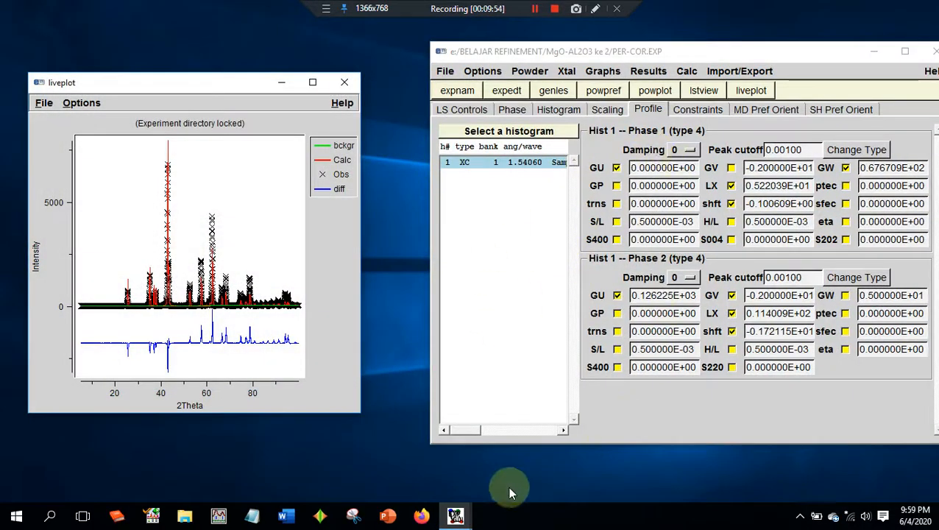
left_click(454, 515)
left_click(422, 457)
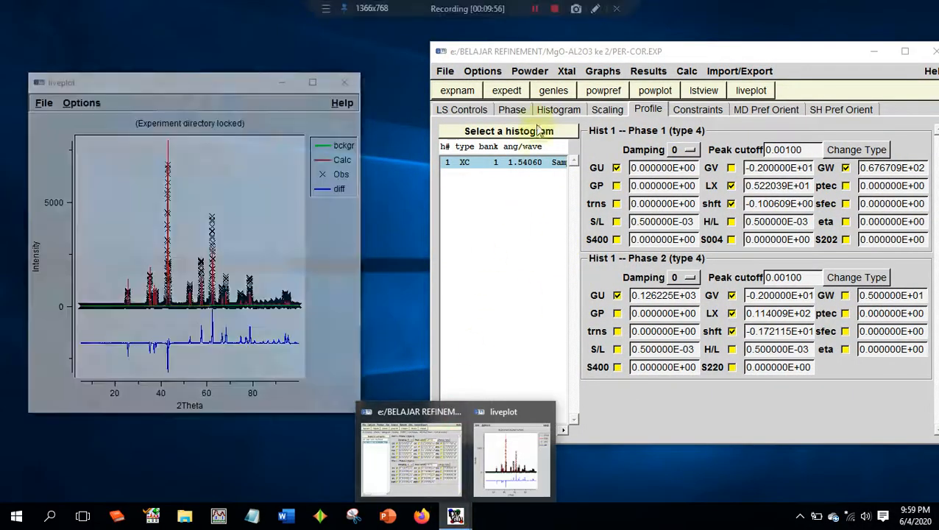
left_click(564, 90)
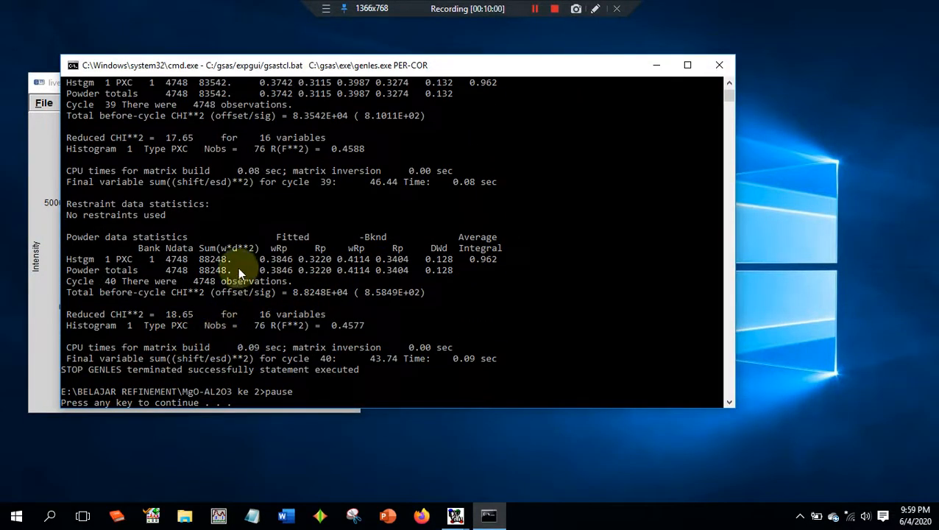
- Check the reduced CHI**2 of the GV cycles, then discard that run by keeping the older experiment file and disabling phase 2 GV refinement
scroll(217, 276, "up", 8)
scroll(192, 280, "down", 6)
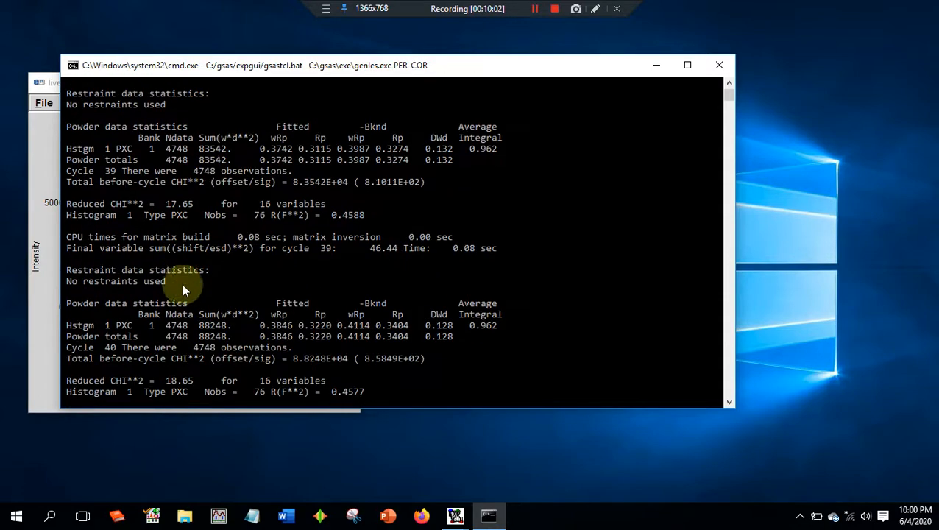
scroll(352, 334, "down", 2)
key("Return")
mouse_move(476, 517)
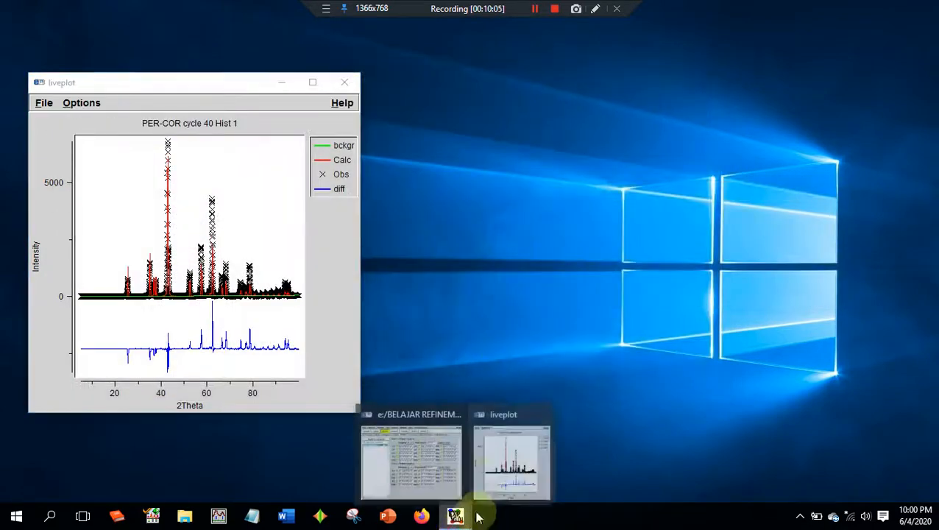
left_click(412, 456)
left_click(739, 294)
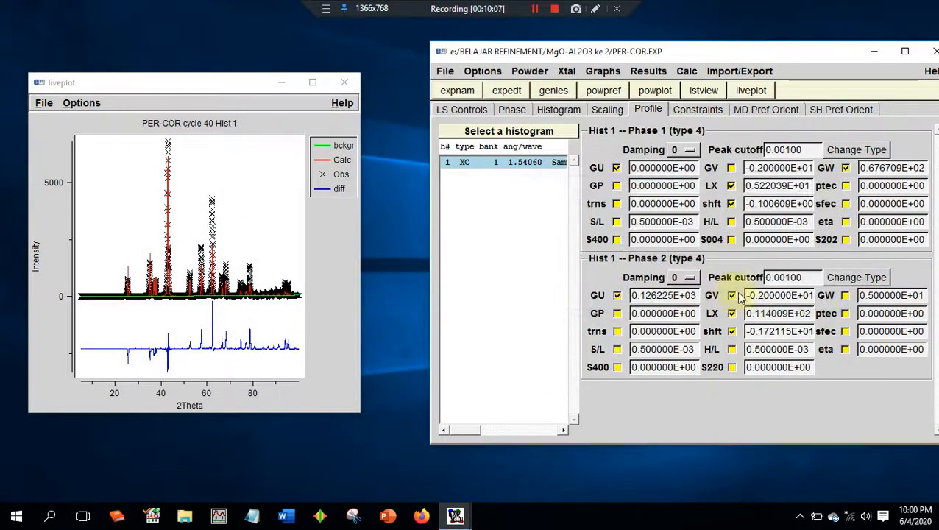
left_click(732, 295)
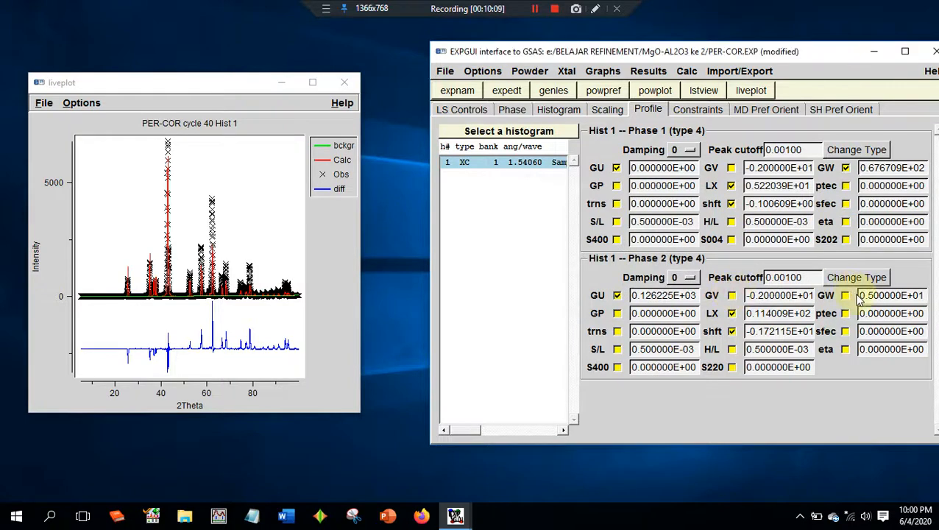
- Enable refinement of the phase 2 GW term and run powpref and genles
left_click(881, 295)
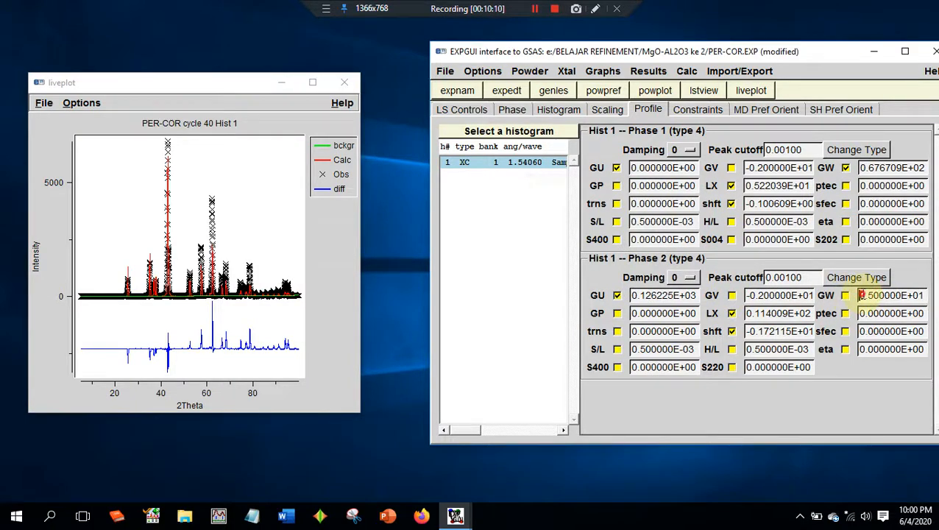
left_click_drag(861, 295, 924, 295)
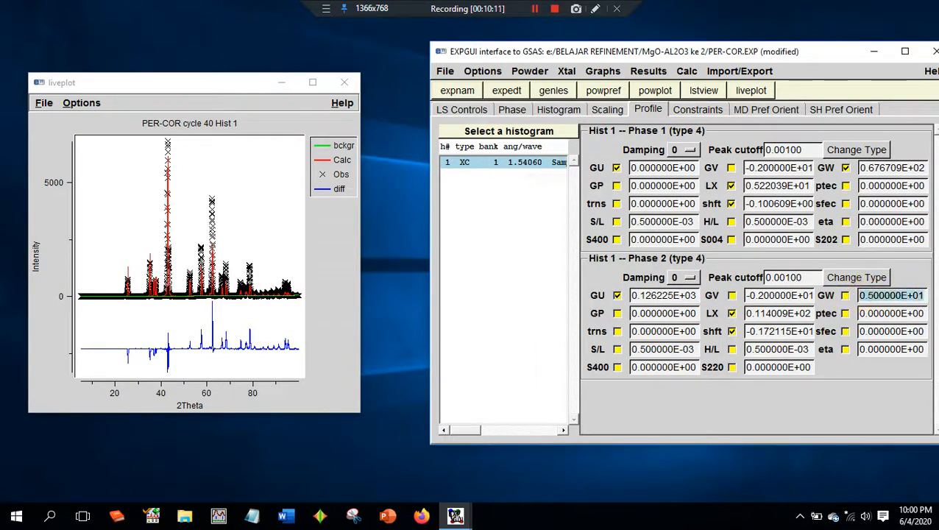
left_click(845, 295)
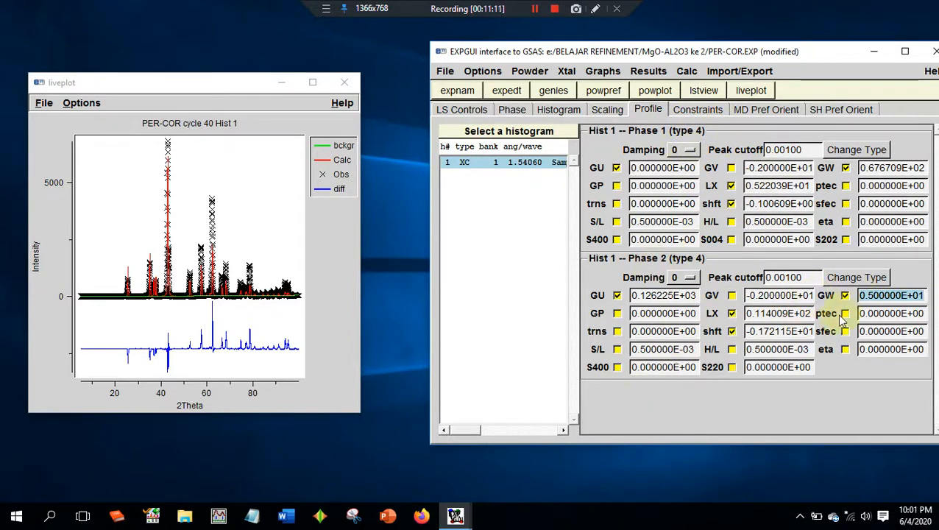
left_click(603, 91)
key("Return")
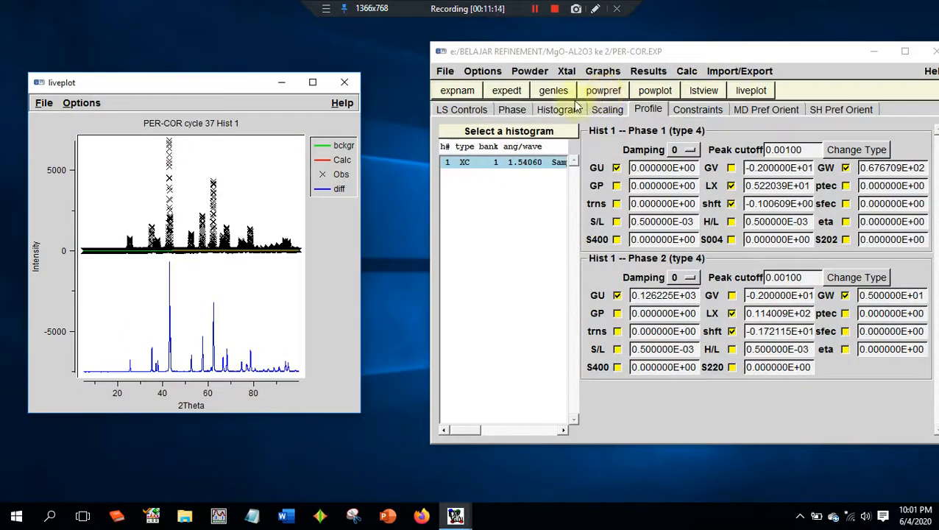
left_click(559, 89)
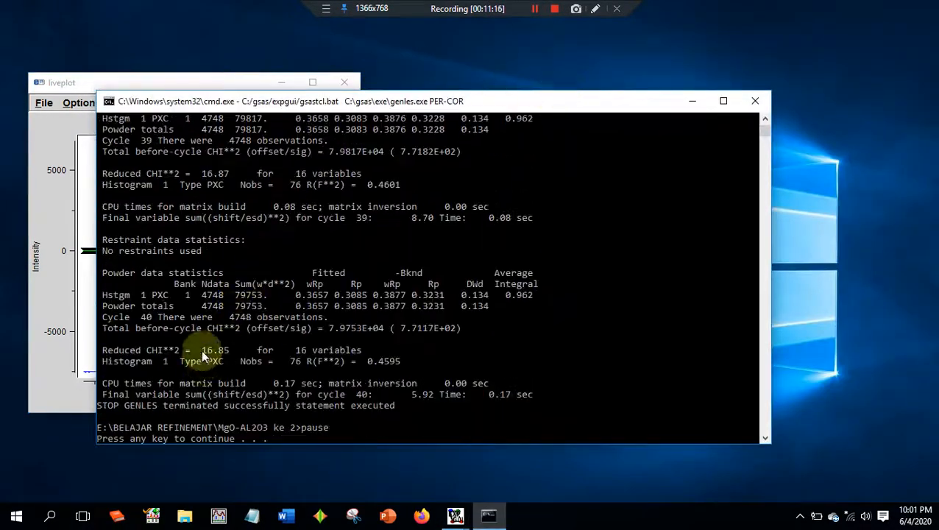
- Compare the reduced CHI**2 across the phase 2 GW refinement cycles and load the newer experiment file
scroll(274, 327, "up", 9)
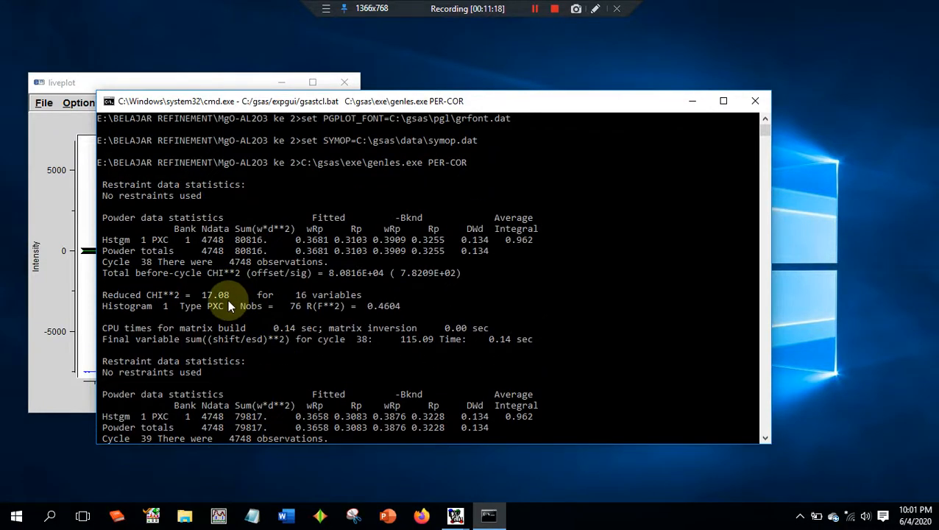
scroll(221, 300, "down", 10)
scroll(221, 299, "up", 5)
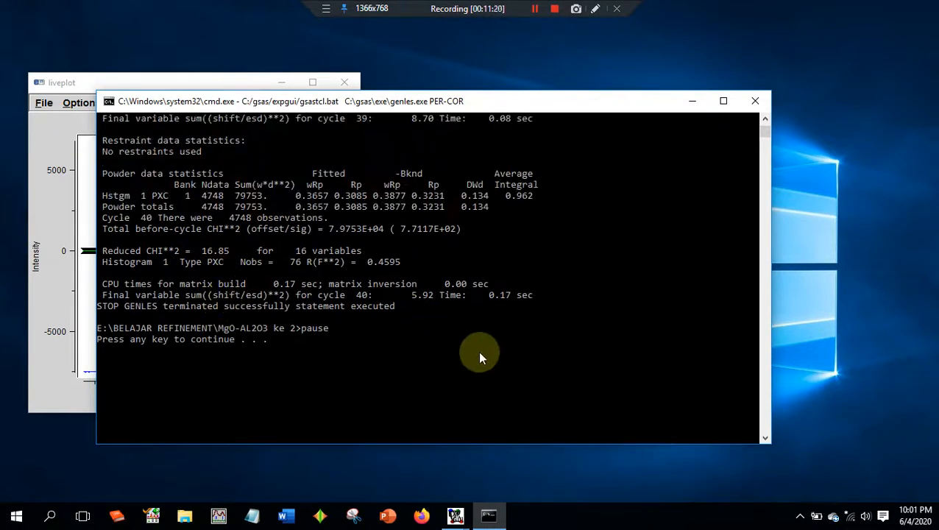
key("Return")
mouse_move(455, 514)
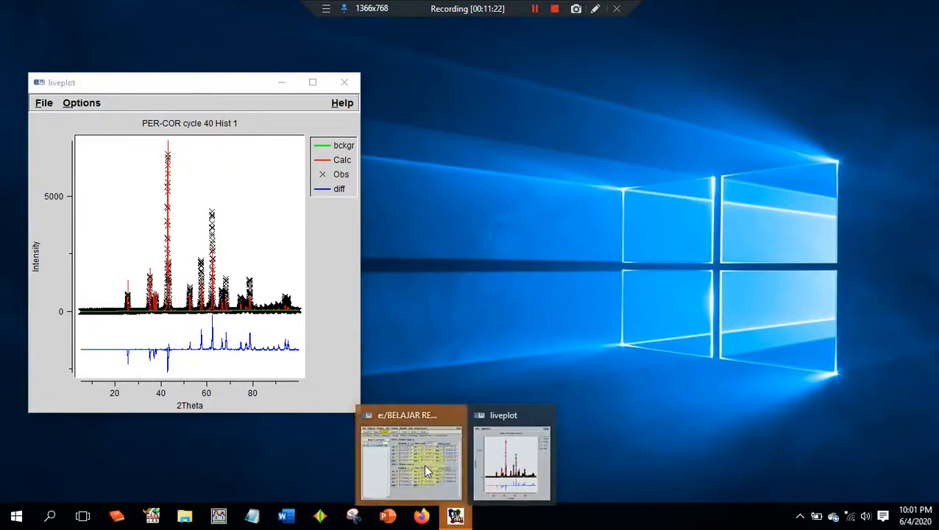
left_click(426, 471)
left_click(414, 476)
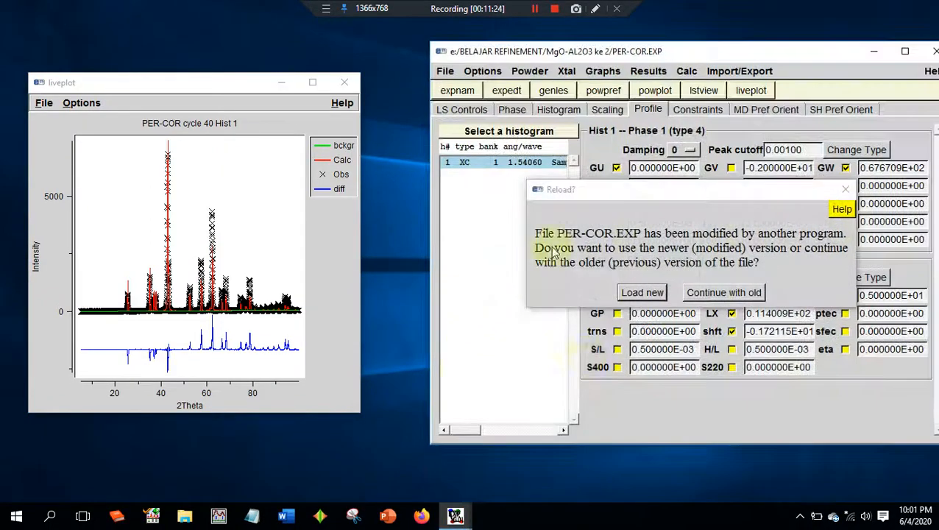
left_click(640, 292)
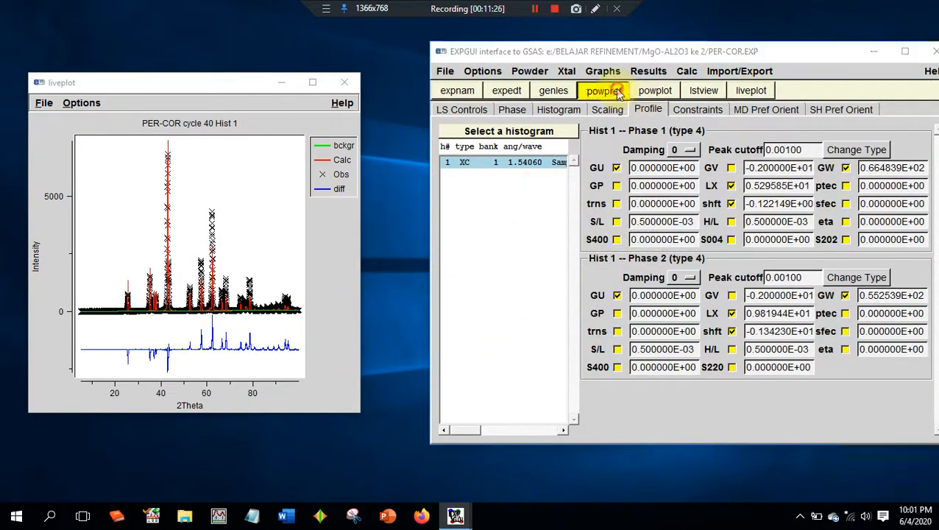
- Run powpref and genles again with the phase 2 GW term still refined, loading the newer file in between
left_click(617, 92)
key("Return")
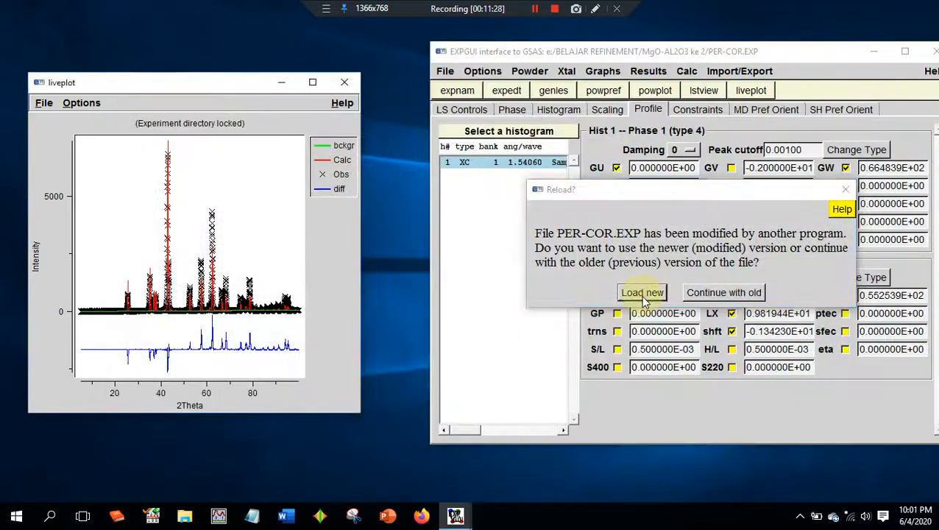
left_click(642, 293)
left_click(550, 91)
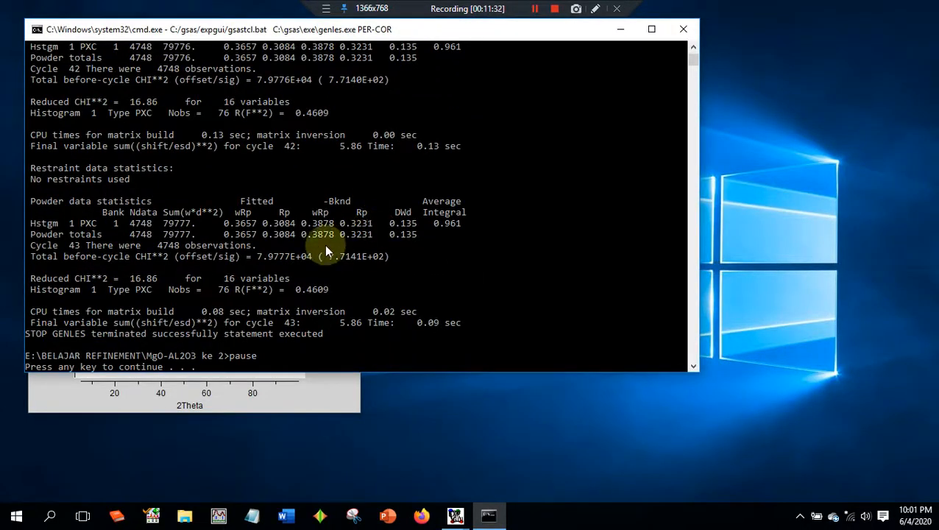
- Close the genles output, load the newer experiment file, and inspect the live plot fit at full size
key("Return")
left_click(181, 272)
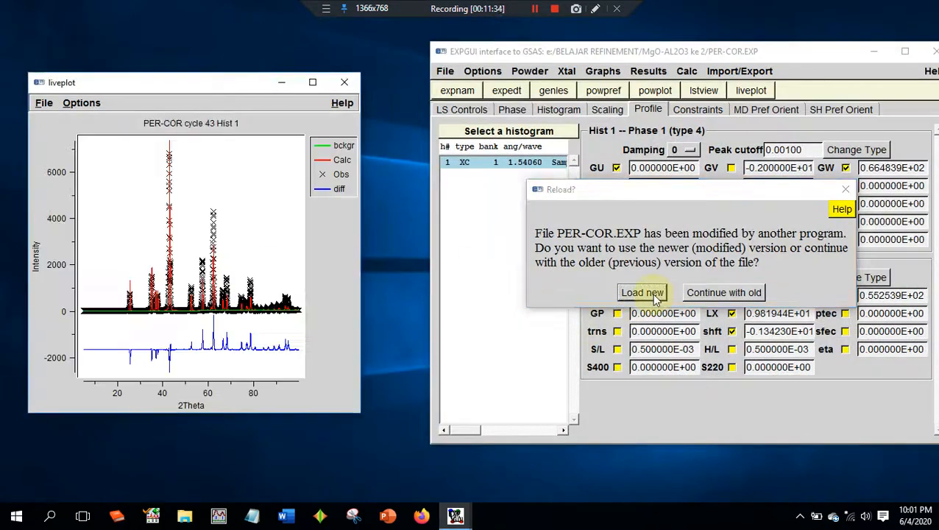
left_click(643, 292)
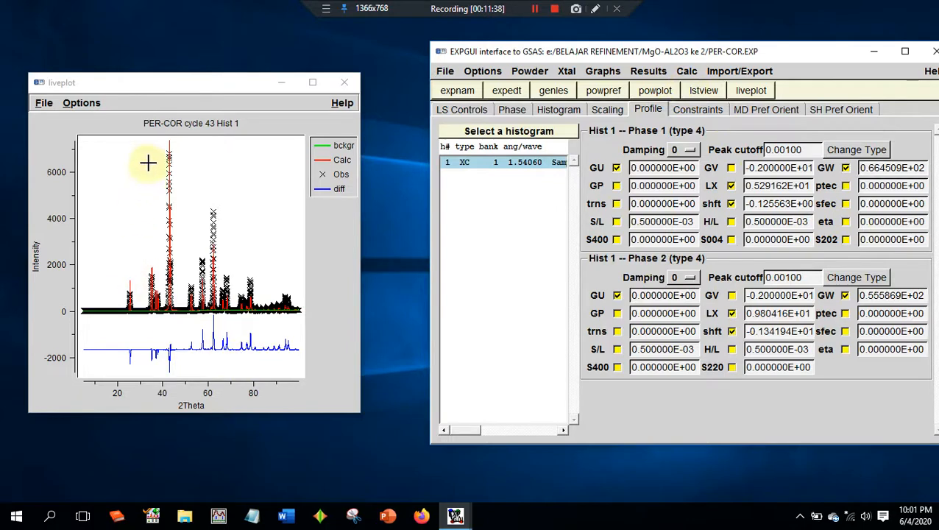
left_click(312, 81)
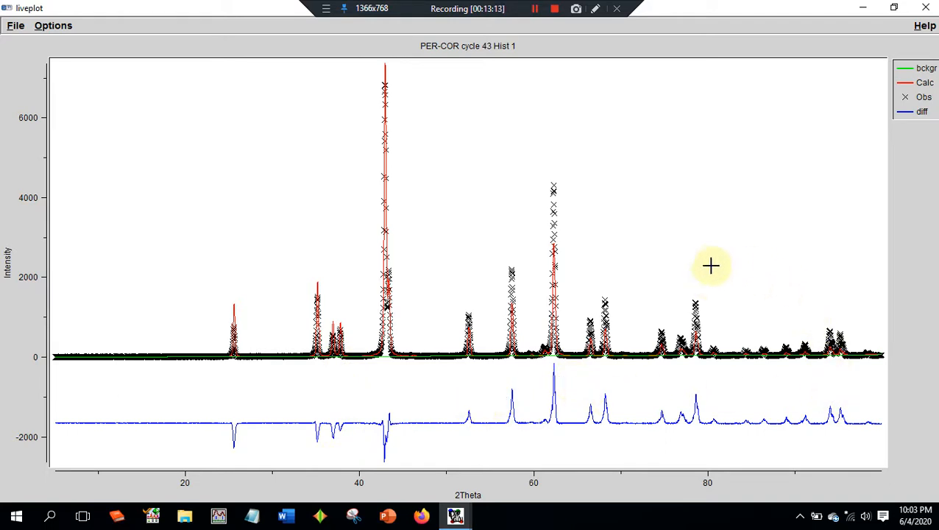
left_click(893, 7)
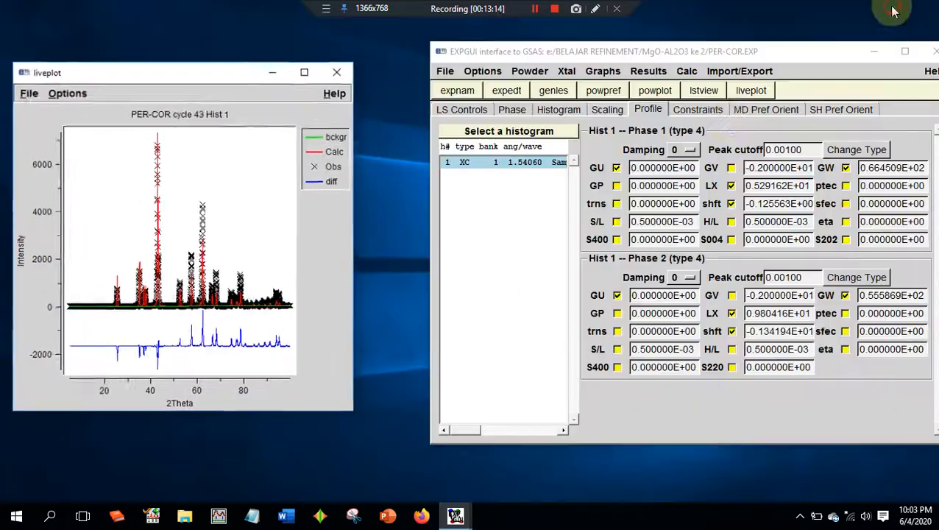
- Enable the U refinement flag for the al and o atoms of phase 1
left_click(519, 113)
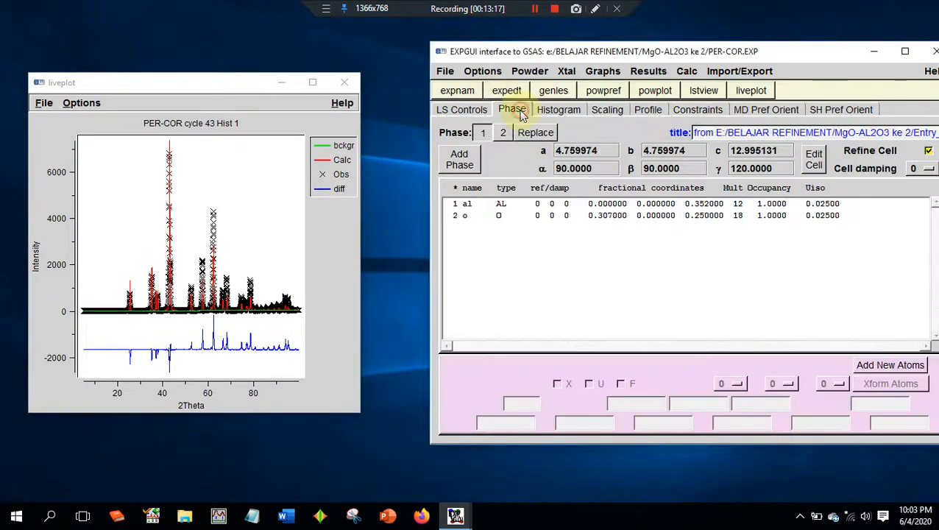
left_click(470, 208)
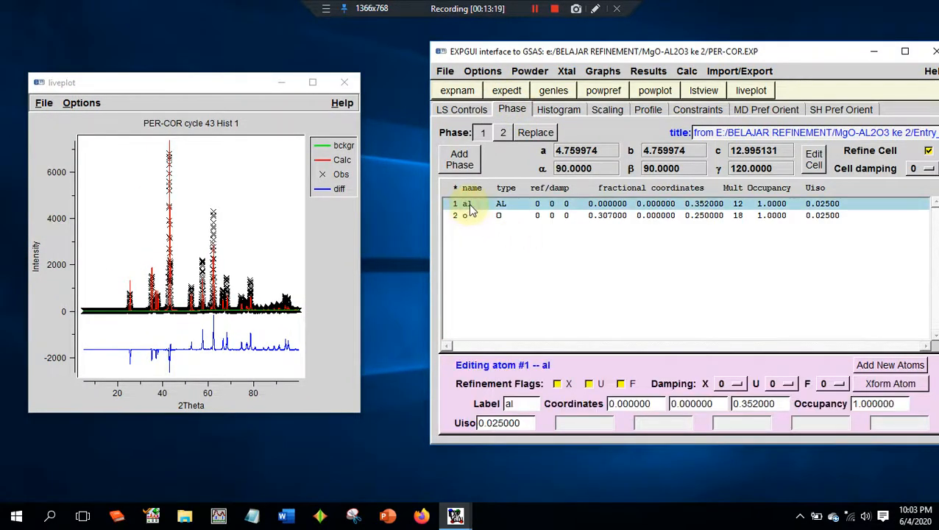
left_click(588, 384)
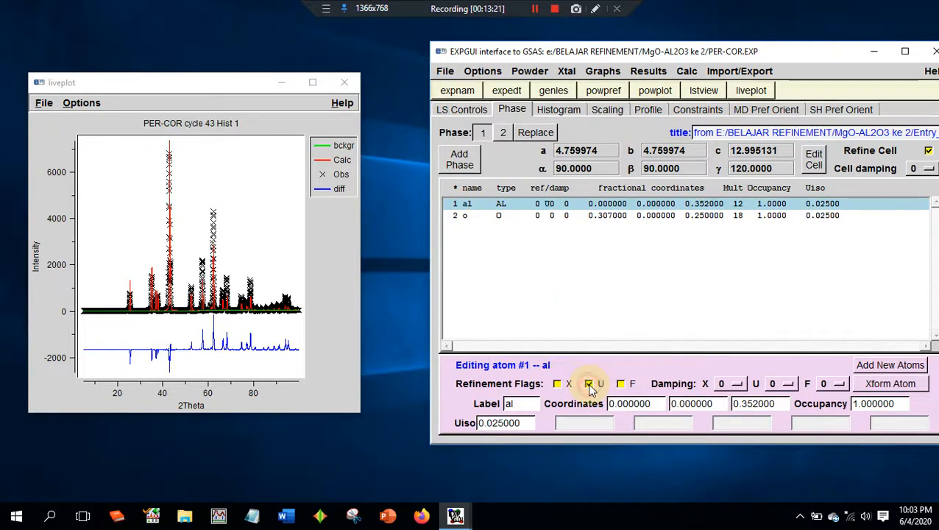
left_click(495, 215)
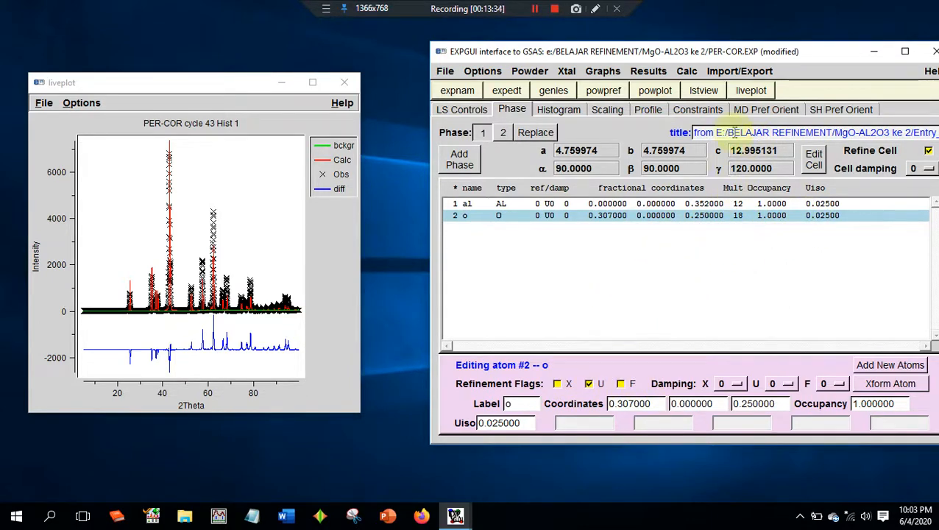
- Run powpref and genles with the phase 1 atomic U parameters refined
left_click(605, 90)
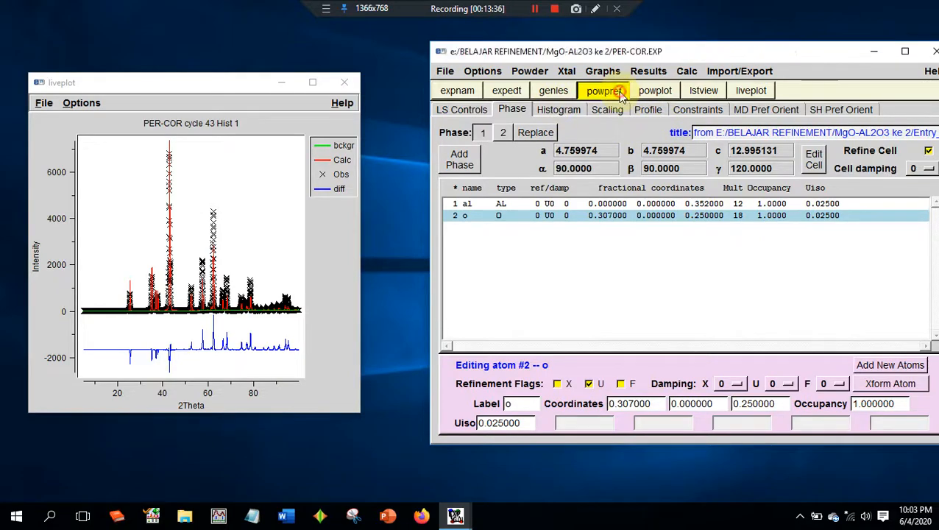
key("Return")
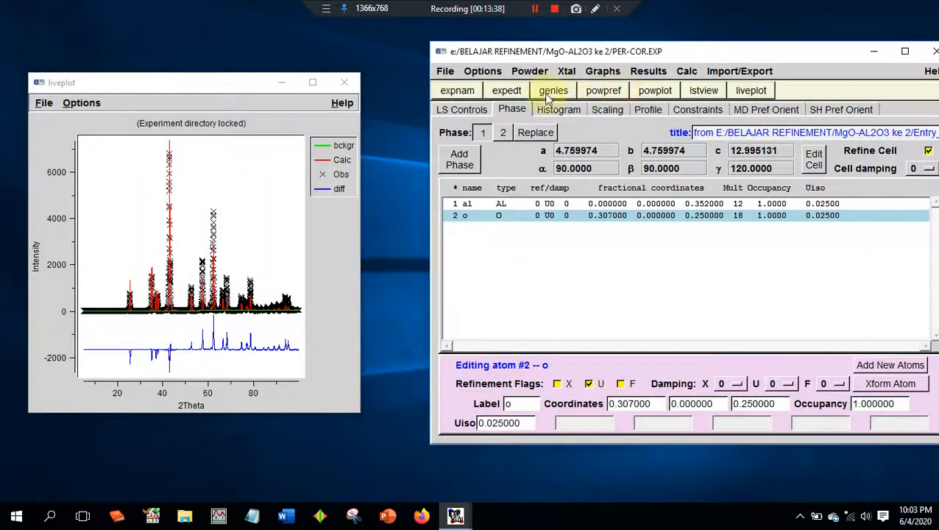
left_click(572, 96)
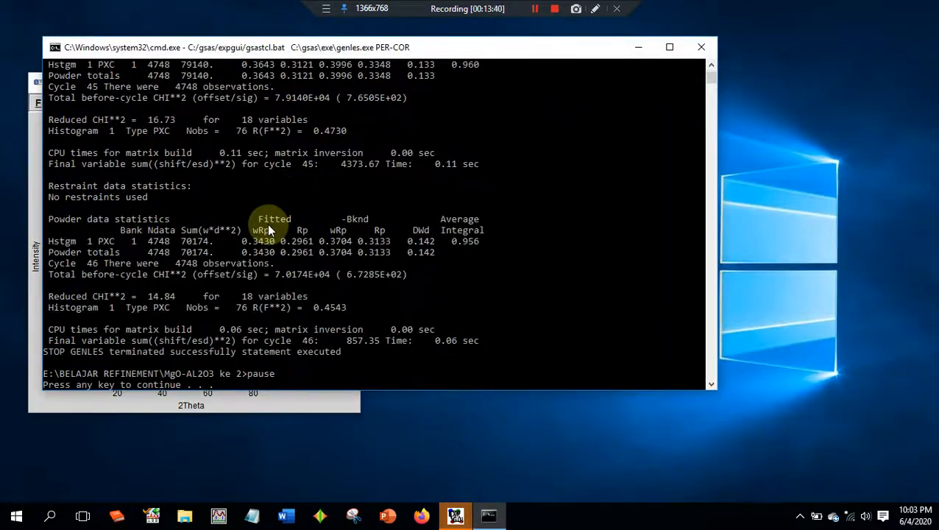
- Compare the reduced CHI**2 across the phase 1 U refinement cycles and load the newer experiment file
scroll(269, 230, "up", 2)
scroll(268, 228, "up", 8)
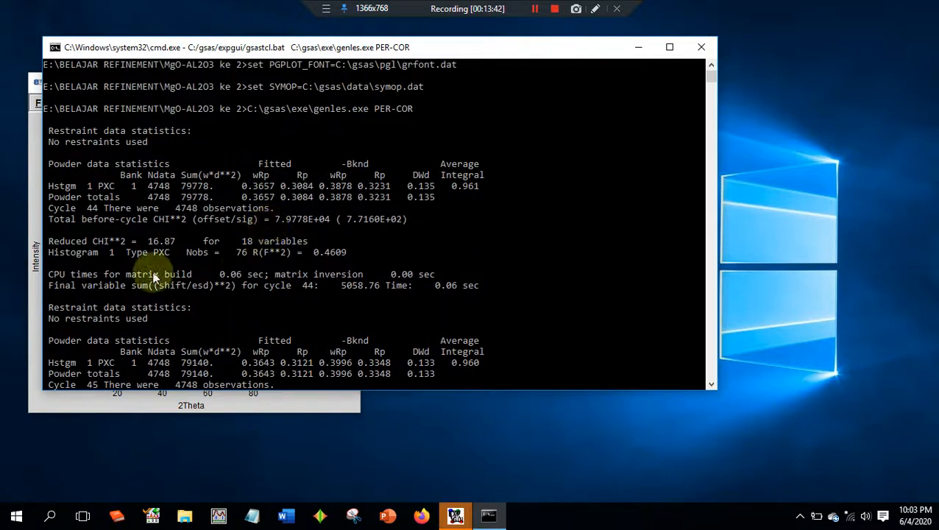
scroll(191, 228, "down", 12)
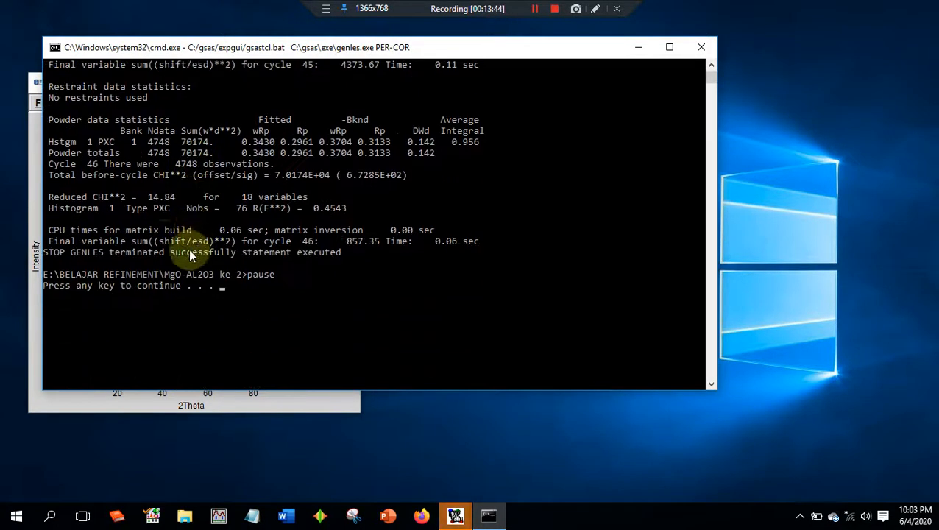
key("Return")
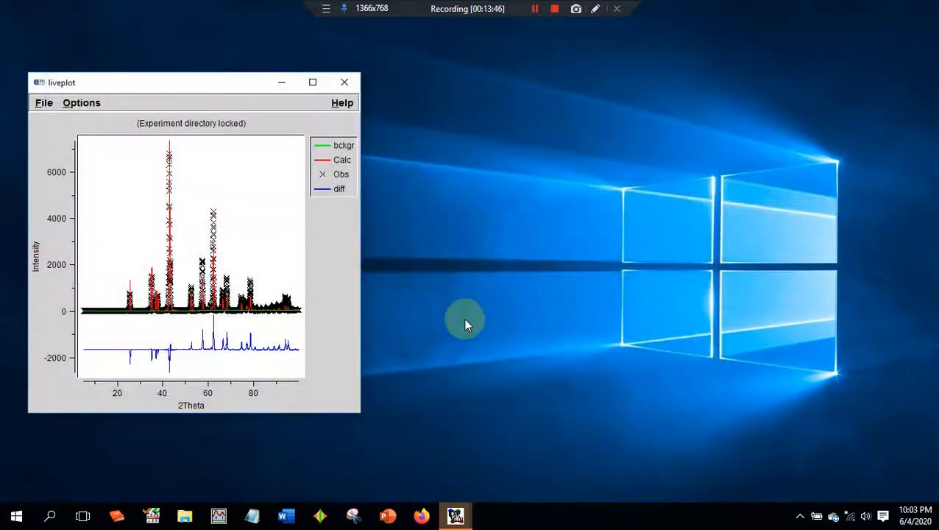
left_click(455, 515)
left_click(426, 472)
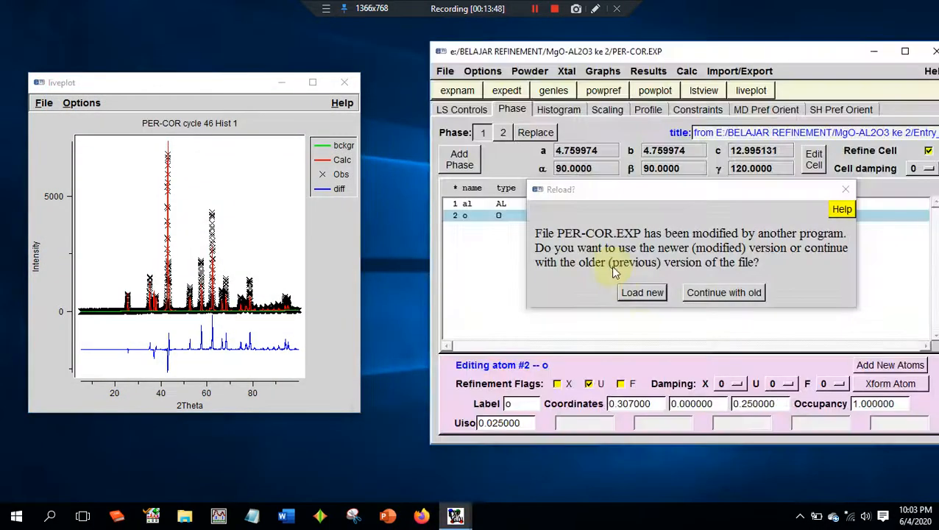
left_click(642, 291)
- Repeat powpref and genles for the phase 1 U refinement, loading the newer experiment file after each run
left_click(604, 90)
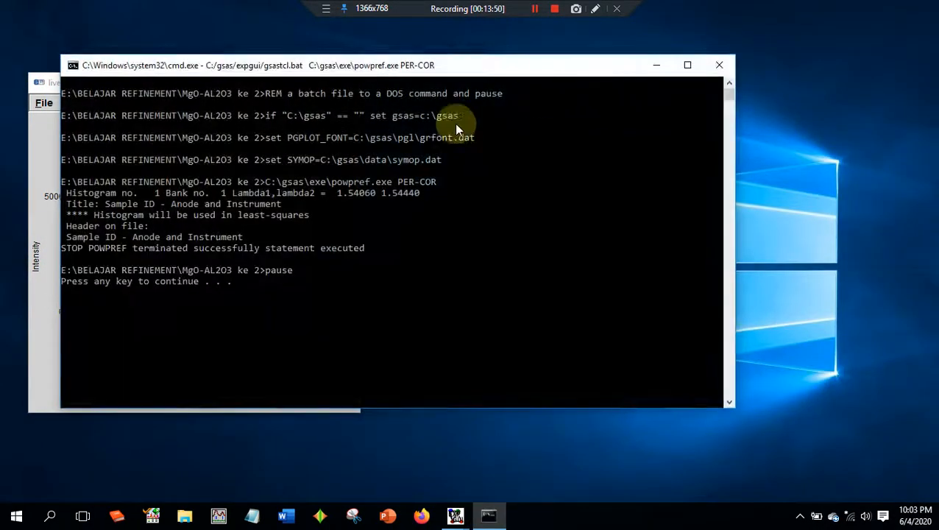
key("Return")
left_click(645, 294)
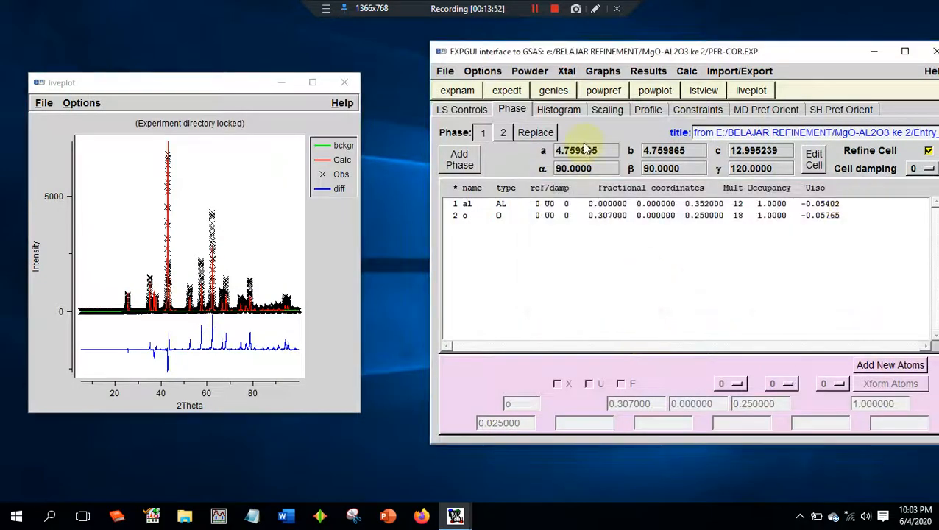
left_click(565, 91)
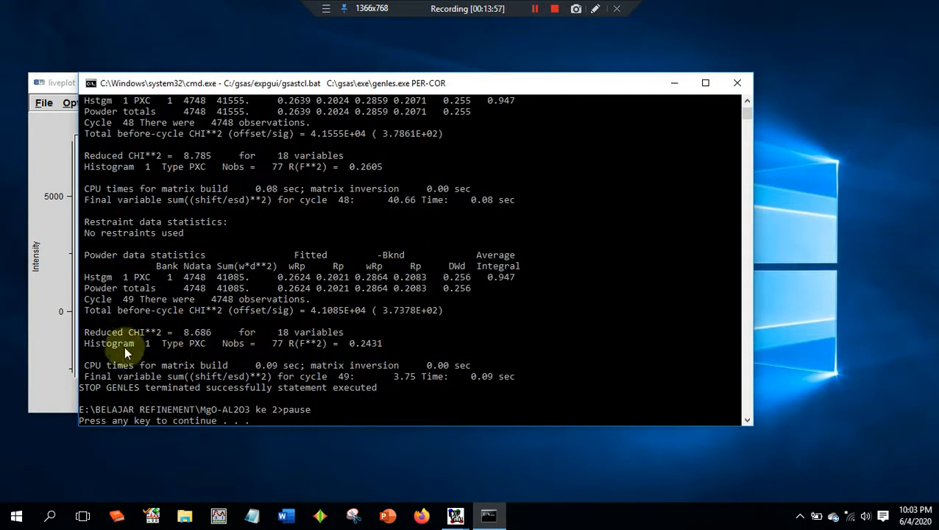
key("Return")
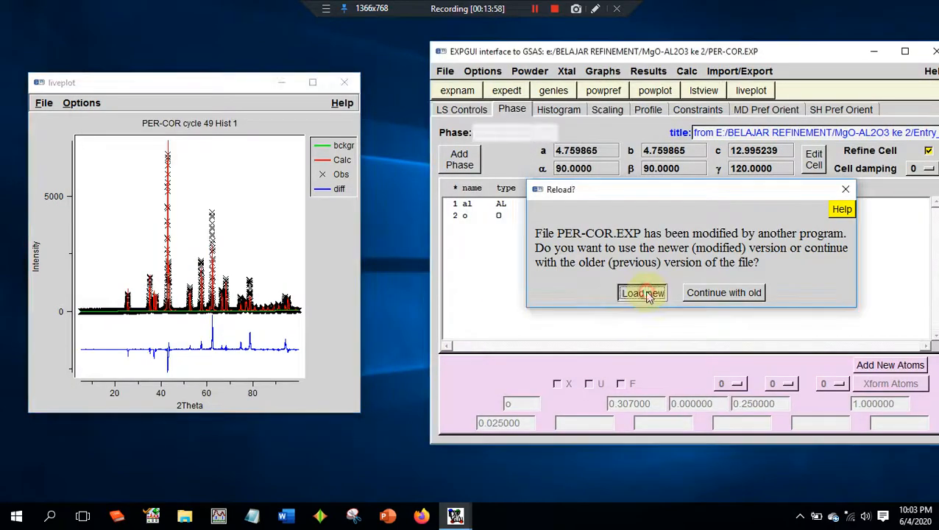
left_click(645, 295)
- Run one more round of powpref and genles on the reloaded experiment to check convergence
left_click(613, 88)
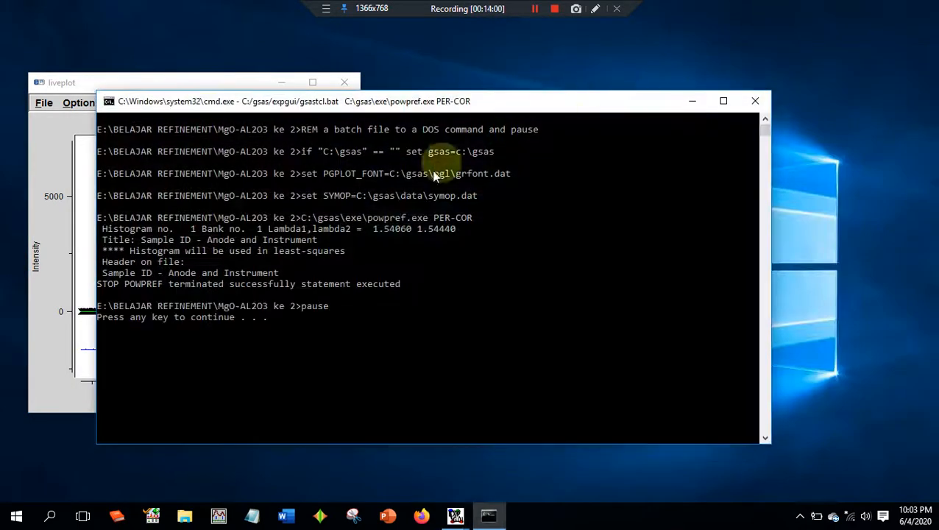
key("Return")
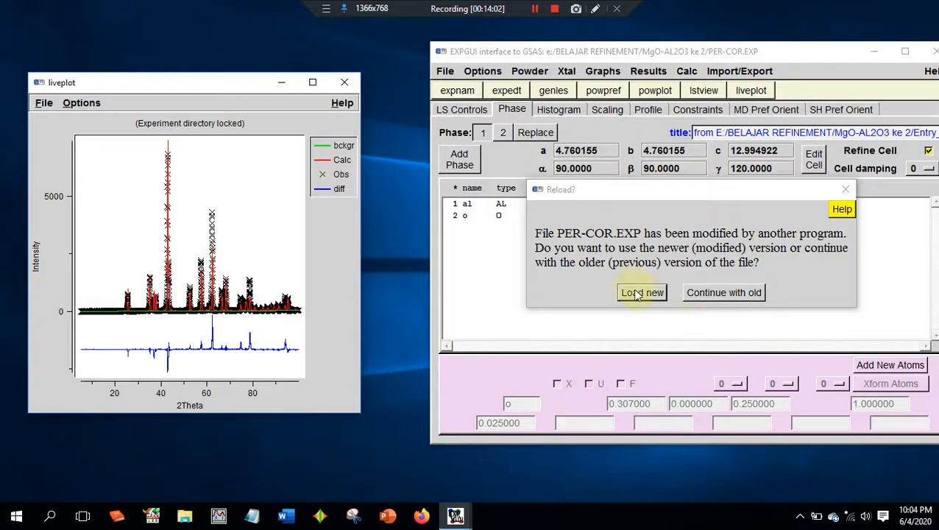
left_click(634, 294)
left_click(552, 91)
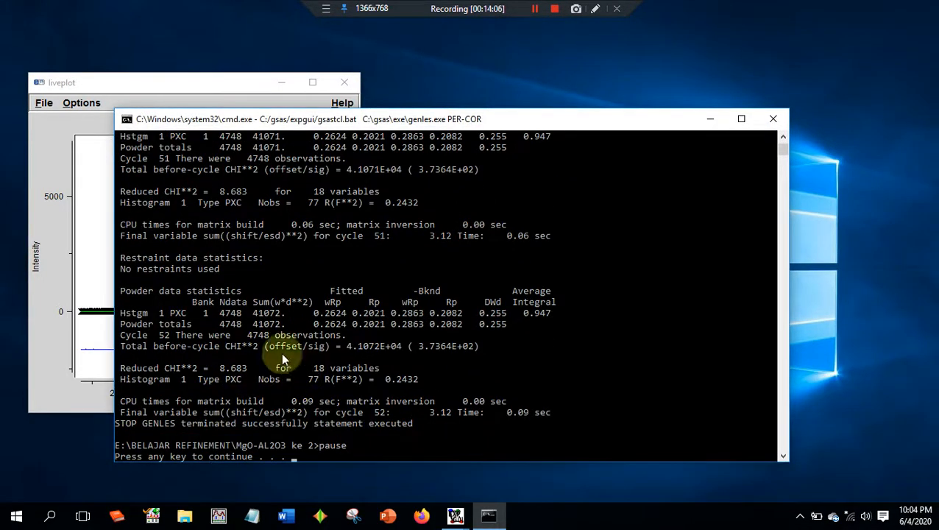
- Check that the reduced CHI**2 is stable across the latest genles cycles, then load the newer experiment file
scroll(284, 339, "up", 5)
scroll(287, 324, "up", 2)
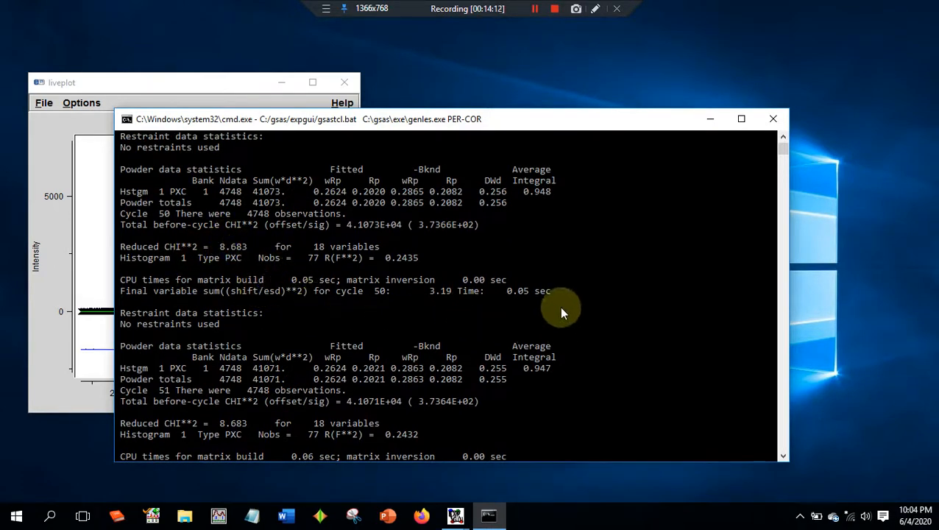
key("Return")
mouse_move(456, 515)
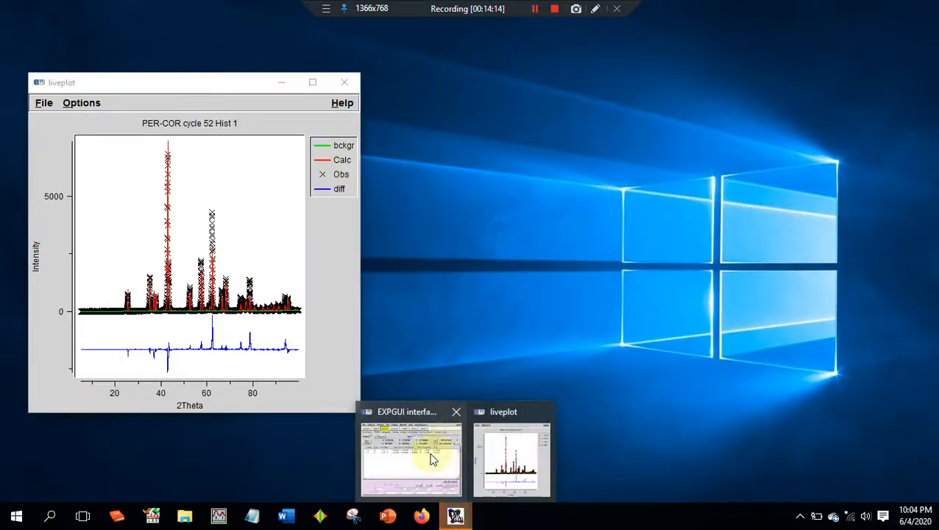
left_click(433, 460)
left_click(648, 293)
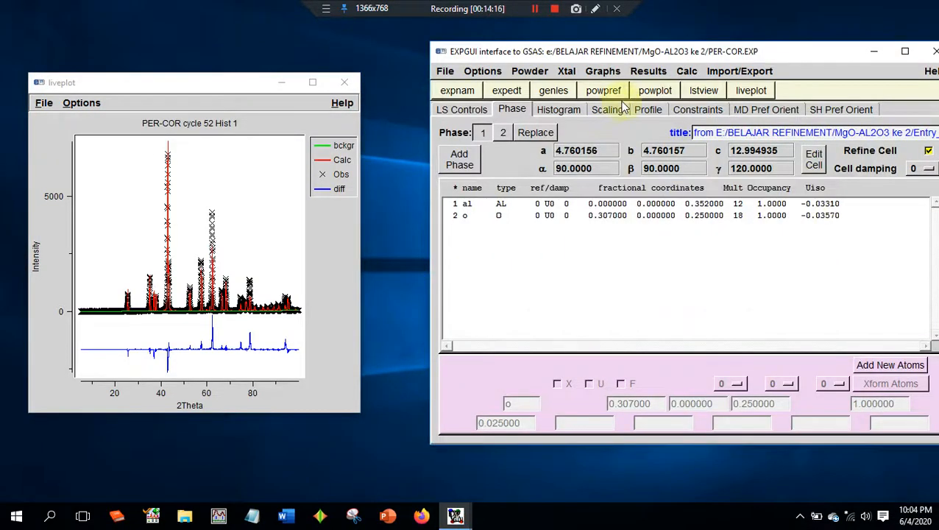
- Enable the U refinement flag for the mg and o atoms of phase 2
left_click(504, 133)
left_click(502, 204)
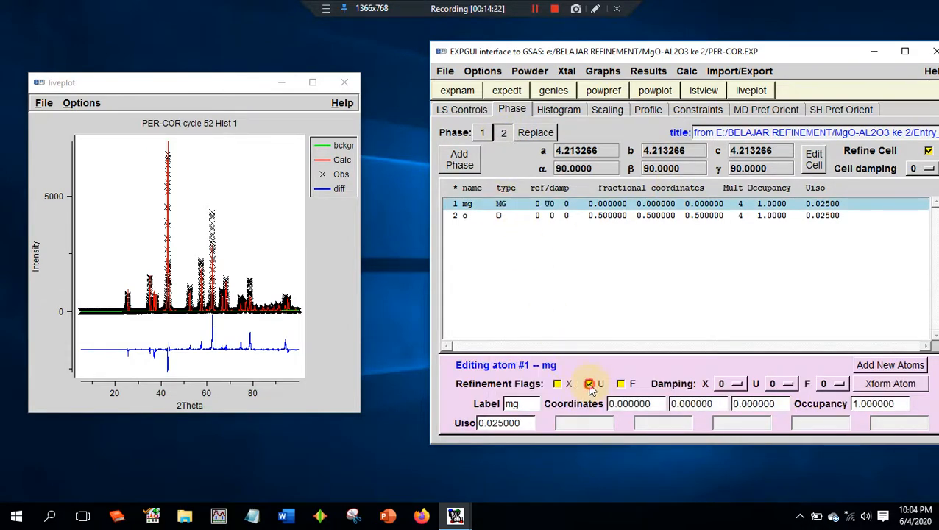
left_click(526, 216)
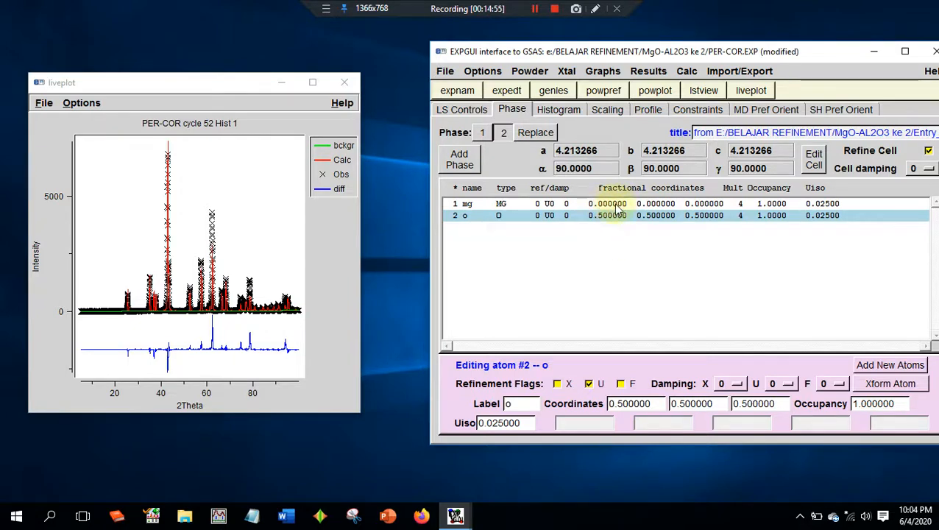
left_click(588, 384)
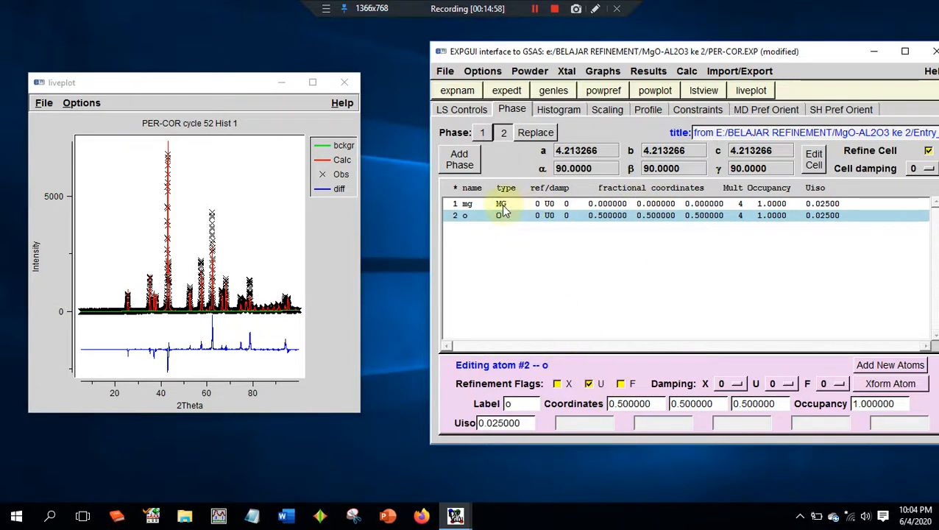
- Run powpref and genles with the phase 2 mg and o U flags enabled, then load the newer experiment file
left_click(482, 133)
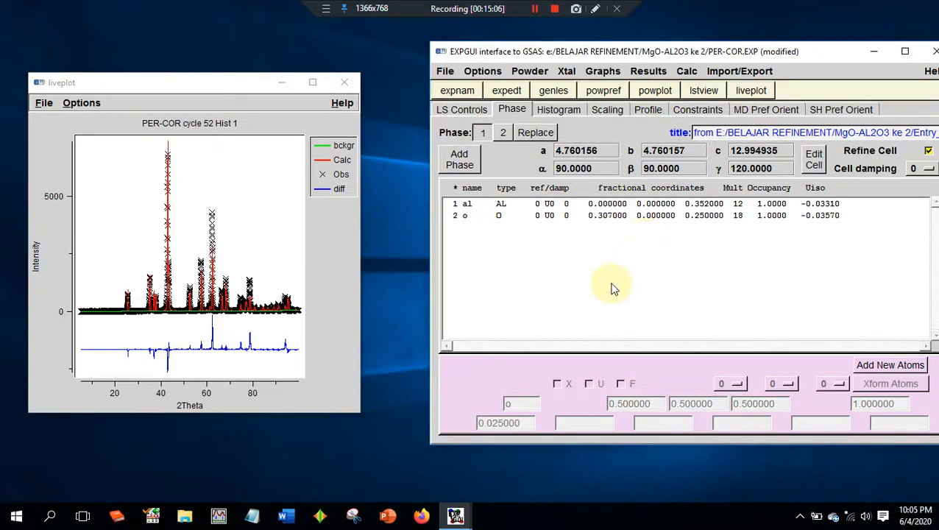
left_click(615, 92)
key("Return")
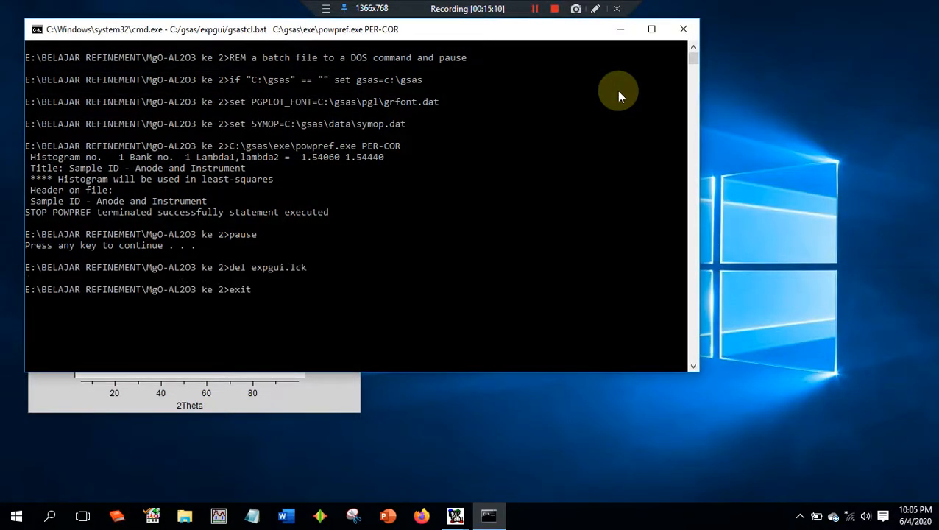
left_click(559, 93)
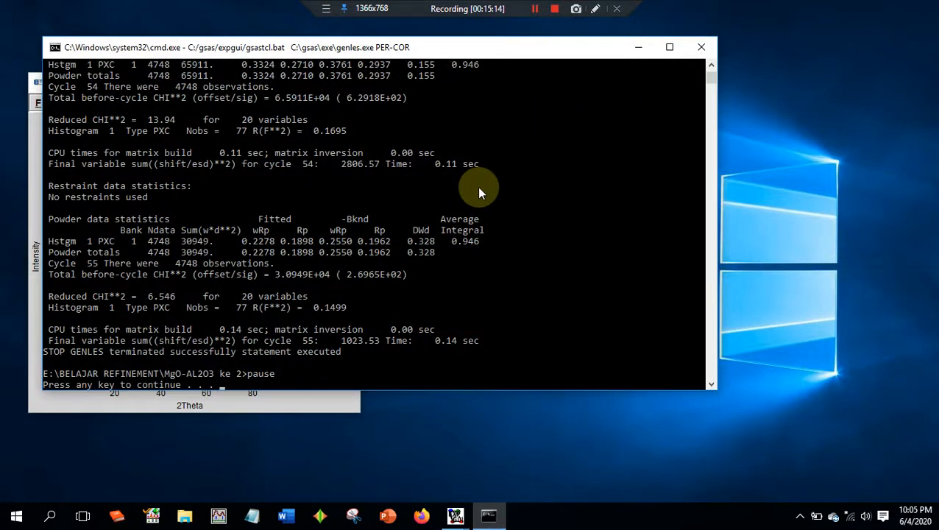
key("Return")
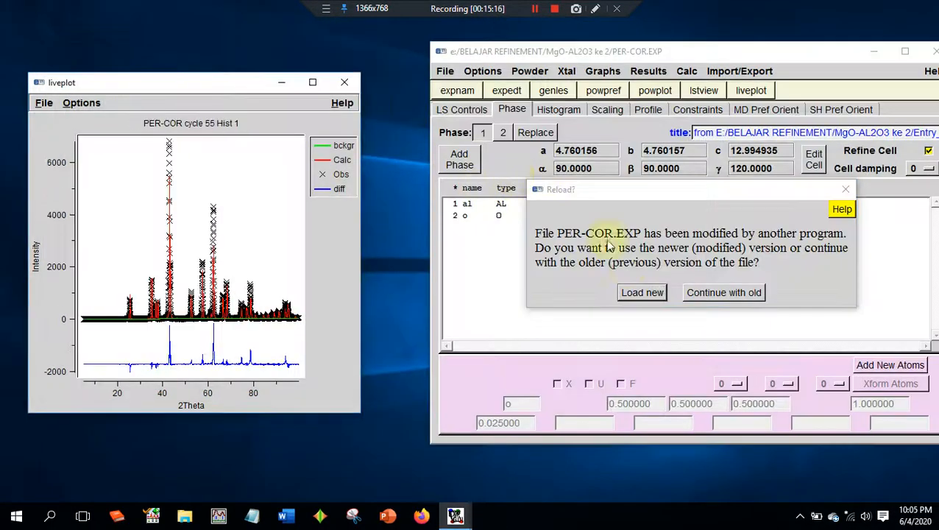
left_click(642, 293)
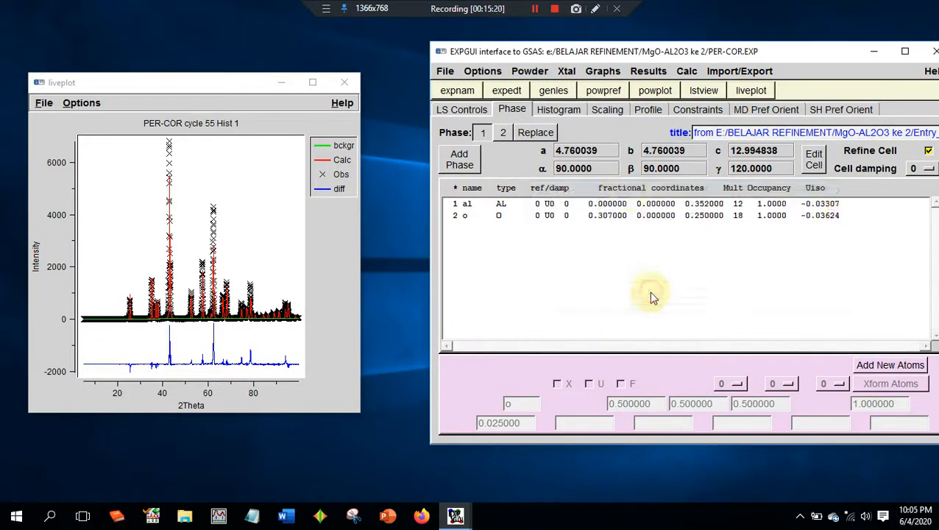
- Repeat powpref and genles for the phase 2 U refinement, loading the newer experiment file after each run
left_click(603, 91)
key("Return")
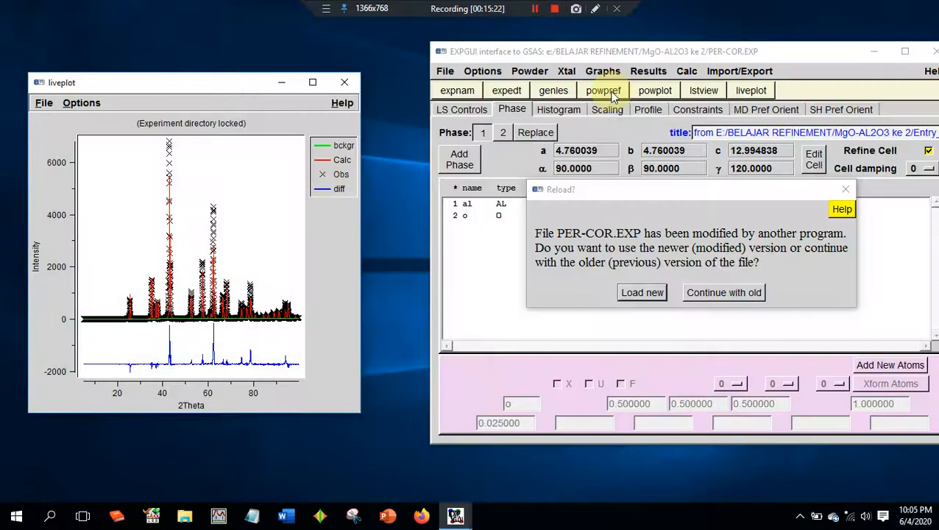
left_click(642, 292)
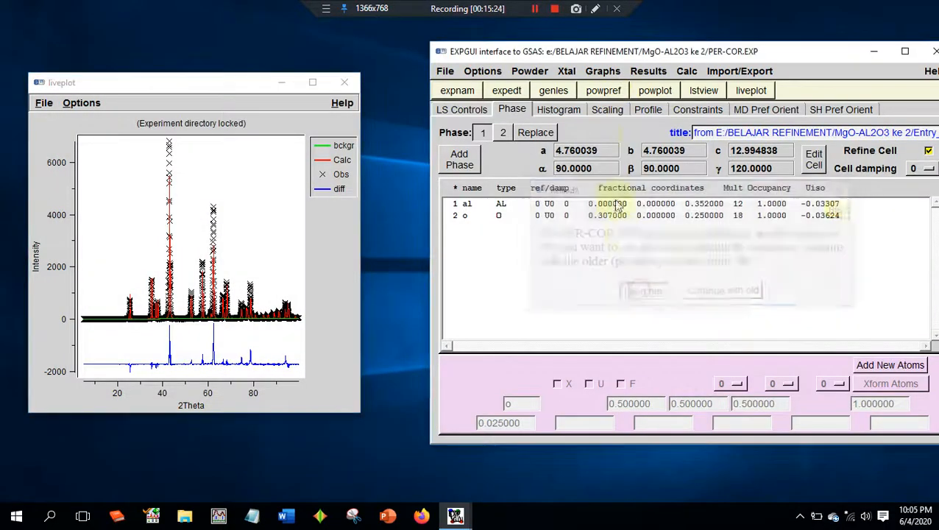
left_click(560, 89)
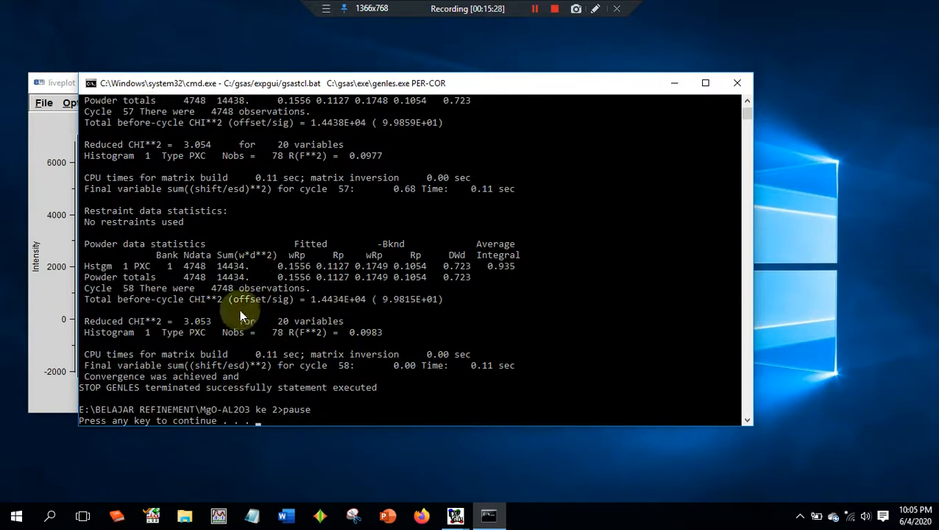
key("Return")
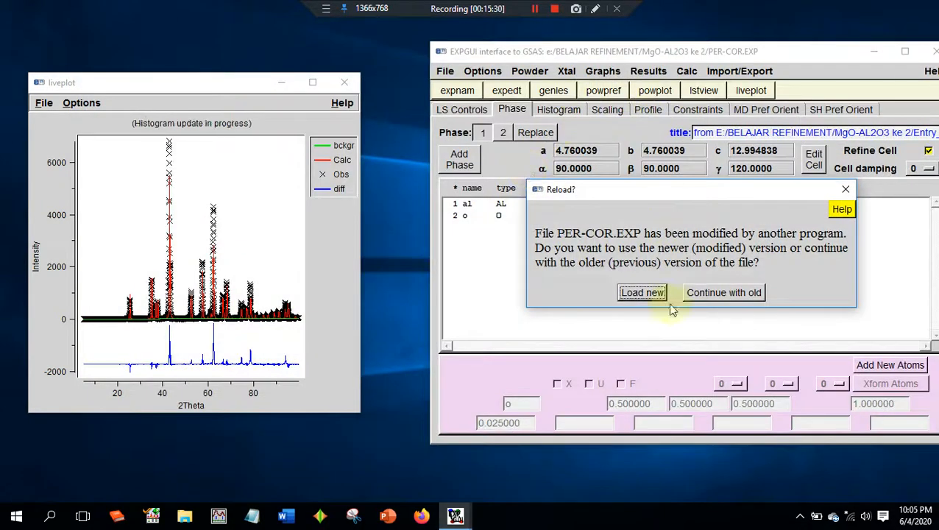
left_click(643, 292)
- Run a further round of powpref and genles to check convergence of the phase 2 U refinement, reloading the experiment each time
left_click(604, 91)
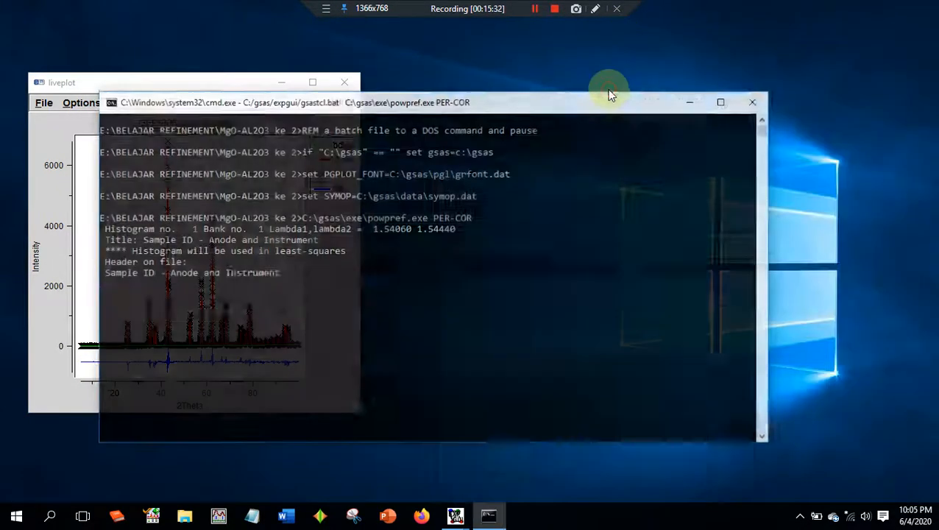
key("Return")
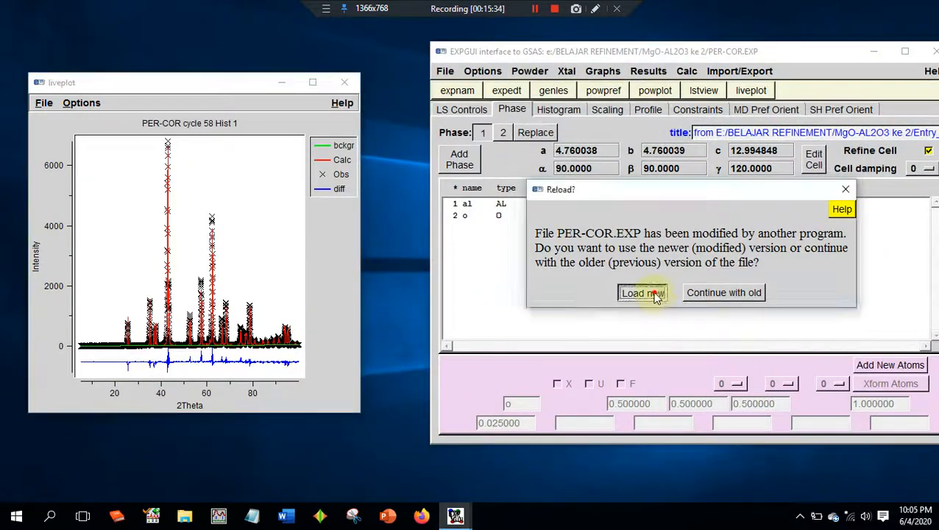
left_click(642, 293)
left_click(554, 89)
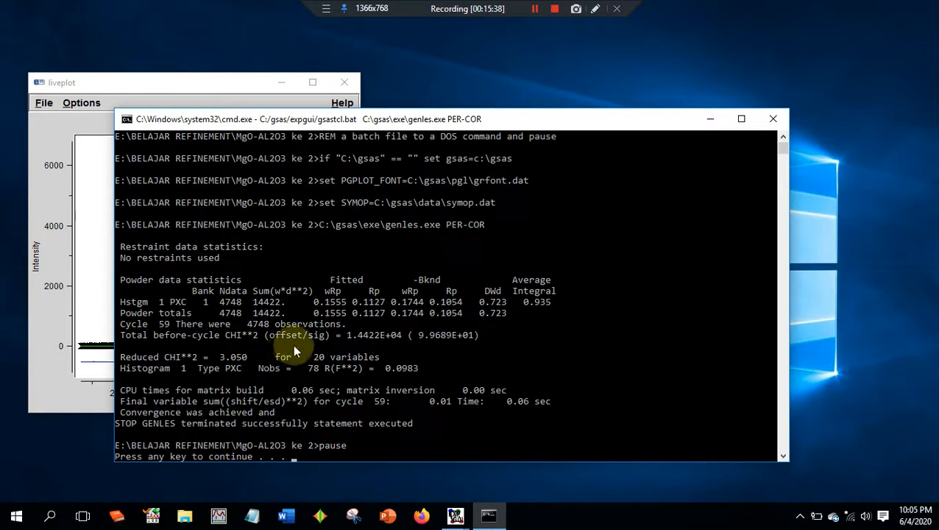
key("Return")
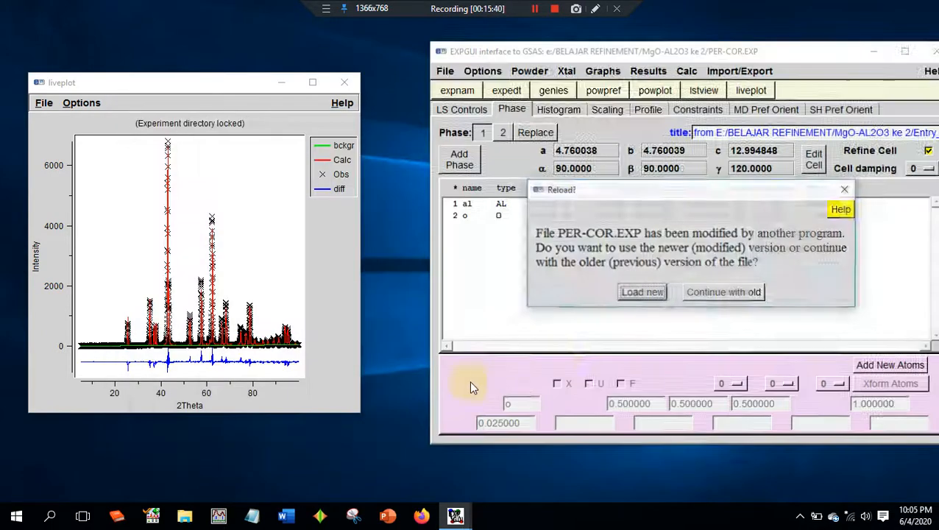
left_click(652, 292)
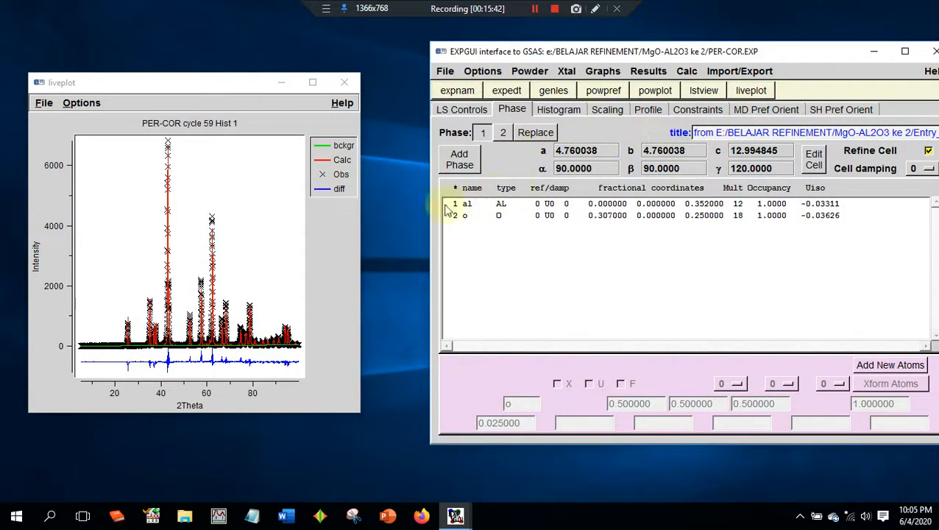
- Examine the March-Dollase orientation settings and the fit in an enlarged liveplot, then close and reopen liveplot
left_click(788, 111)
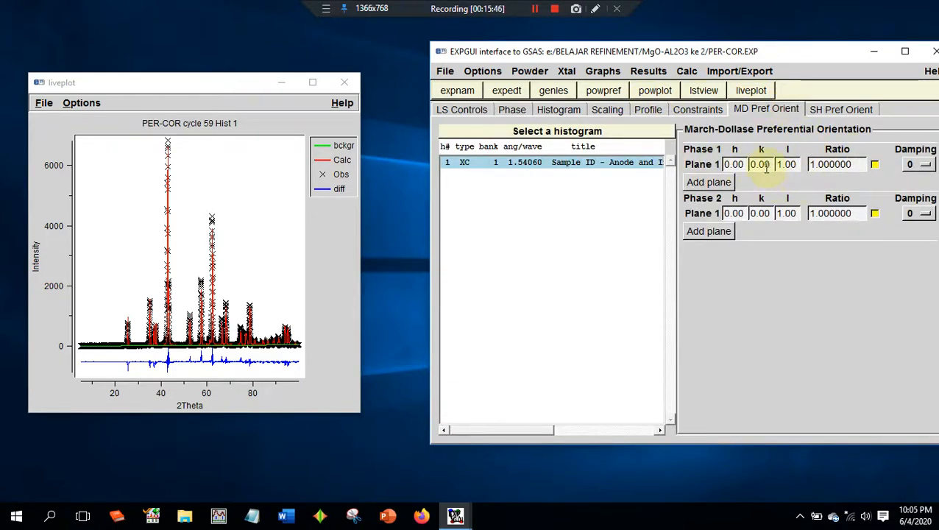
left_click(312, 82)
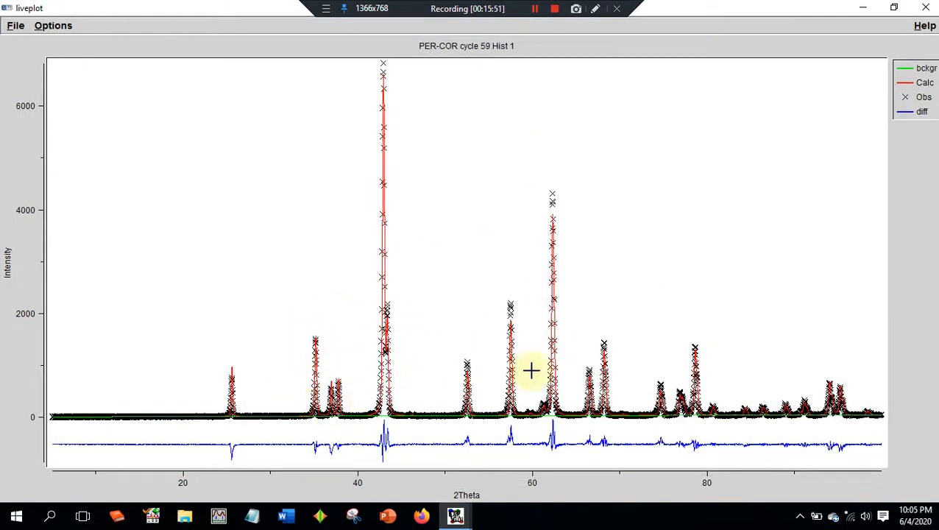
left_click(915, 15)
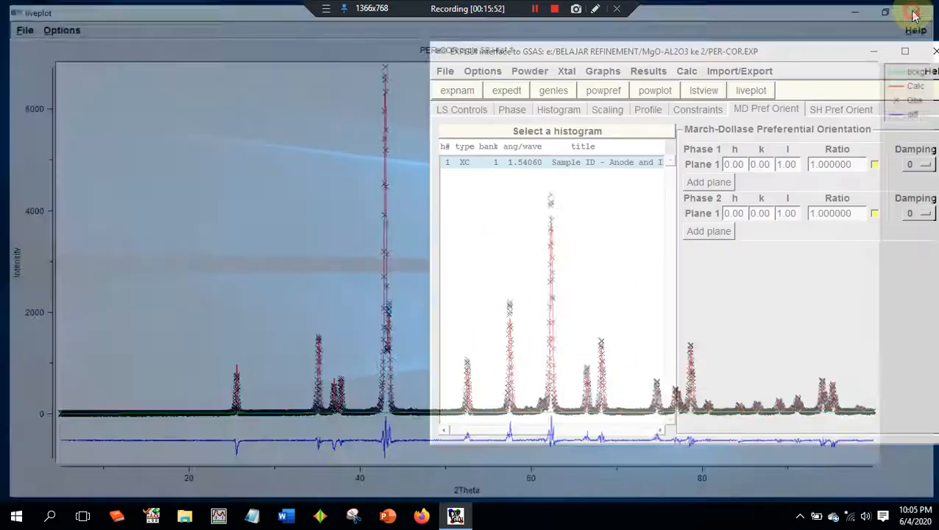
left_click(744, 92)
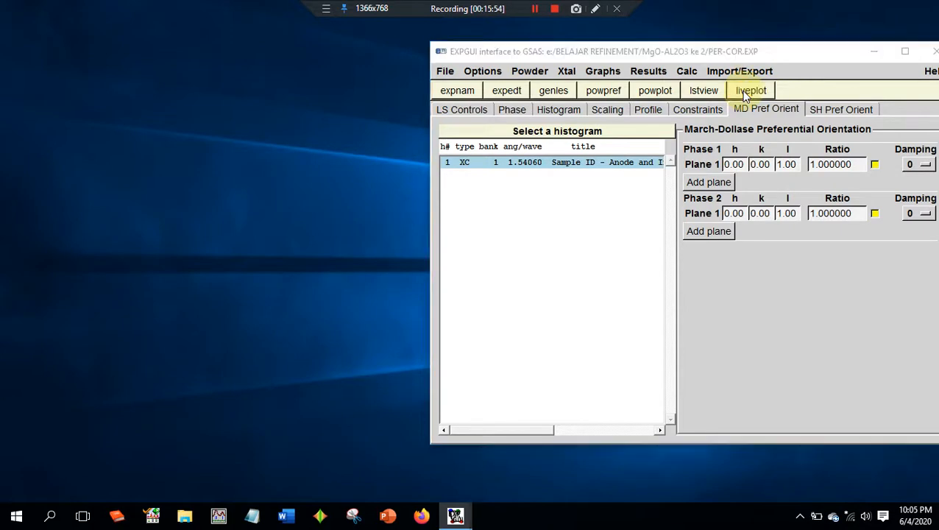
- Set the phase 1 spherical harmonic order to 0 and enable refinement of its ODF coefficients
left_click(821, 114)
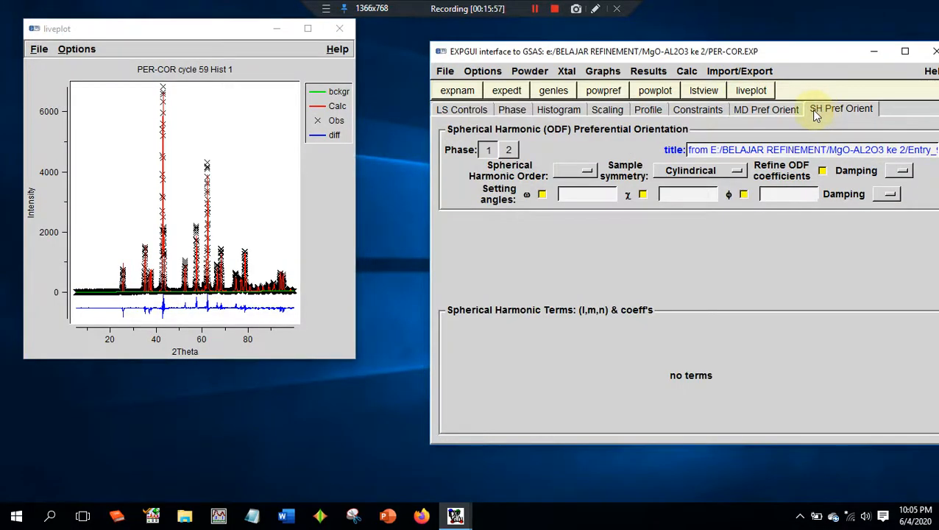
left_click(590, 173)
left_click(604, 181)
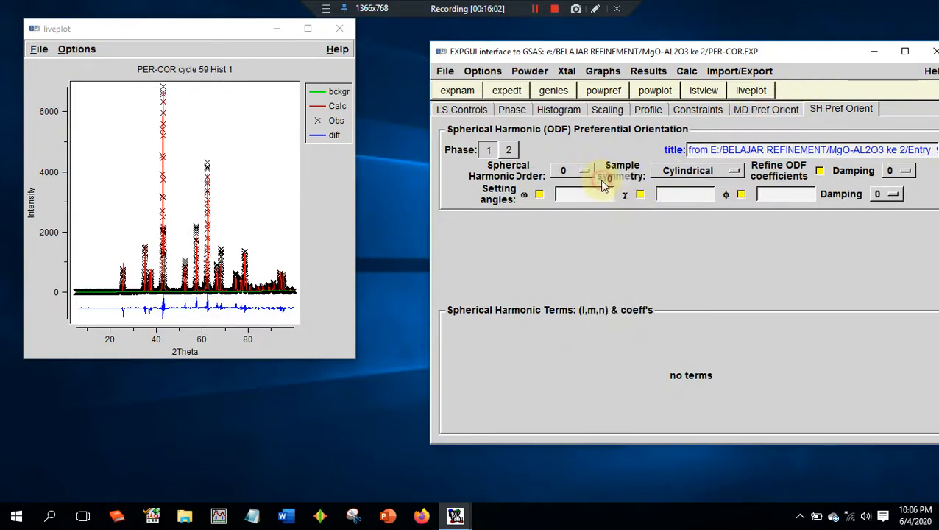
left_click(817, 171)
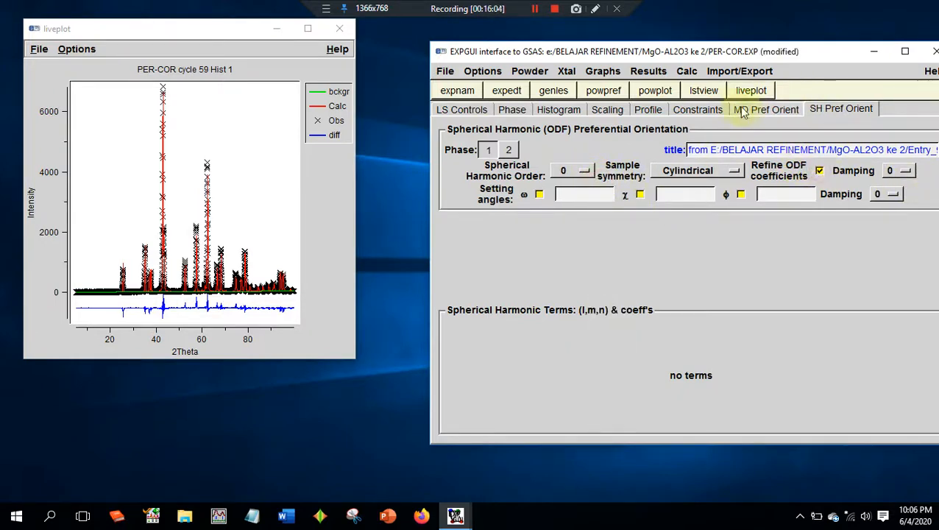
- Run powpref and genles with the phase 1 ODF refinement enabled, loading the newer experiment file after each run
left_click(605, 92)
key("Return")
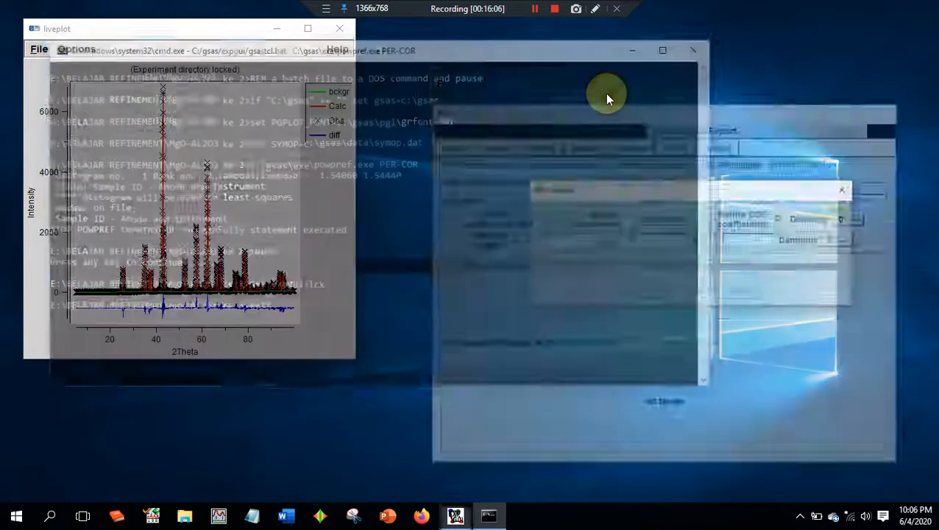
left_click(643, 293)
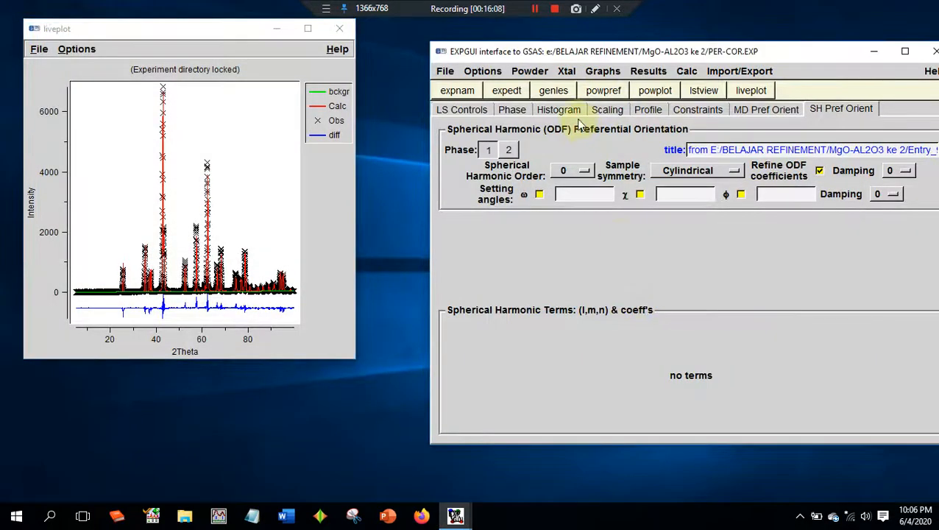
left_click(554, 91)
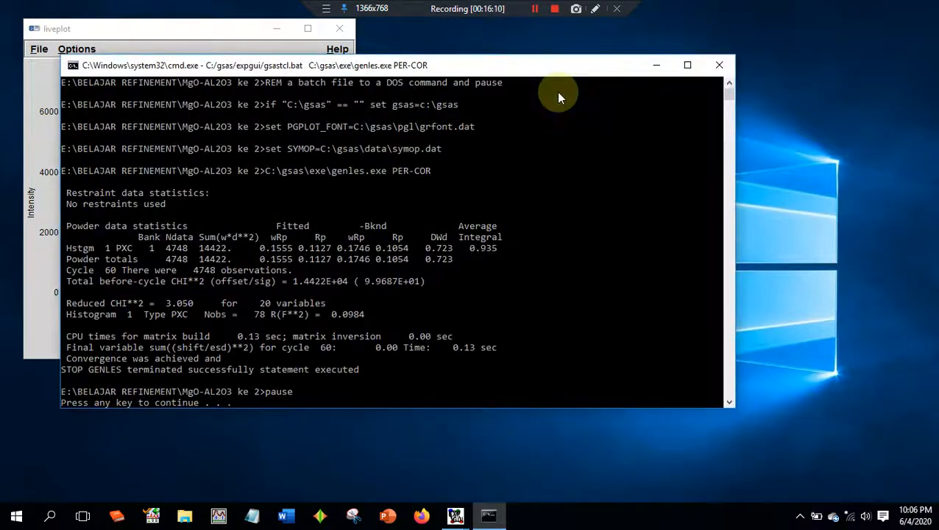
key("Return")
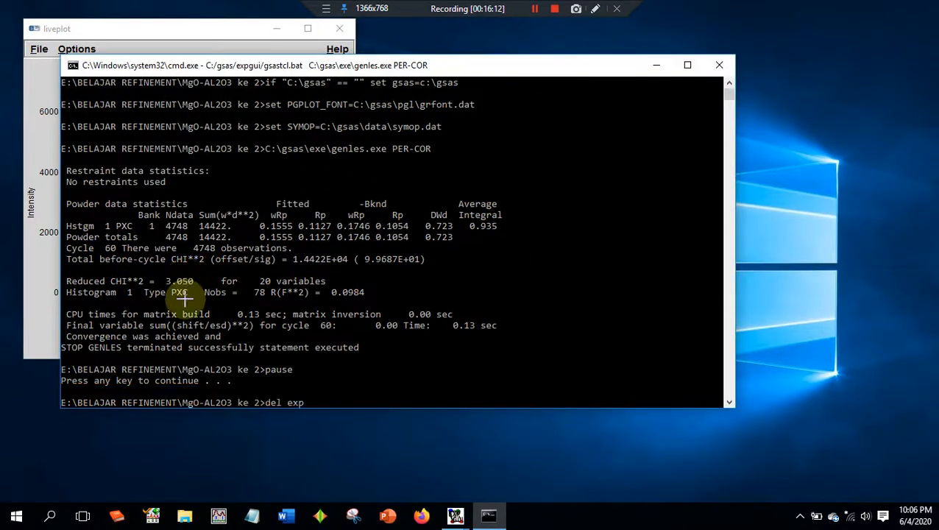
left_click(640, 293)
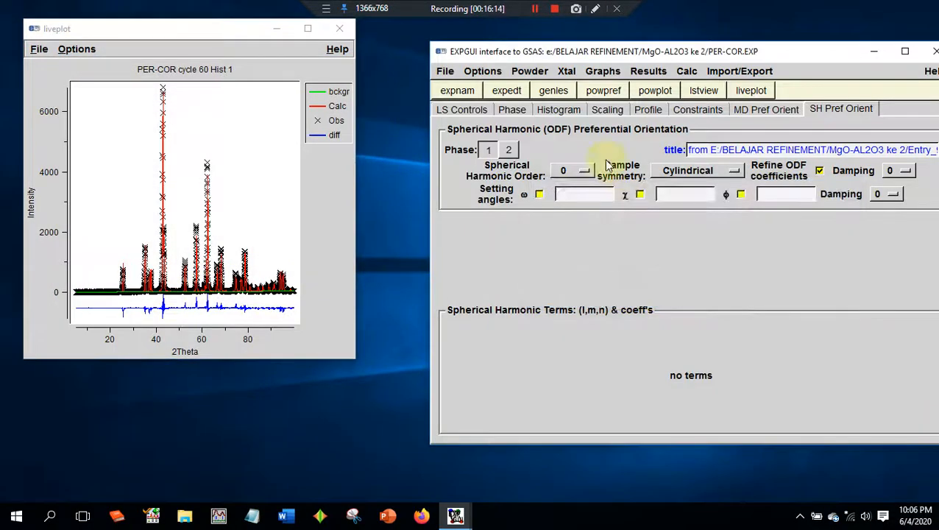
- Set the phase 1 spherical harmonic order to 2 and run powpref and genles
left_click(581, 170)
left_click(578, 185)
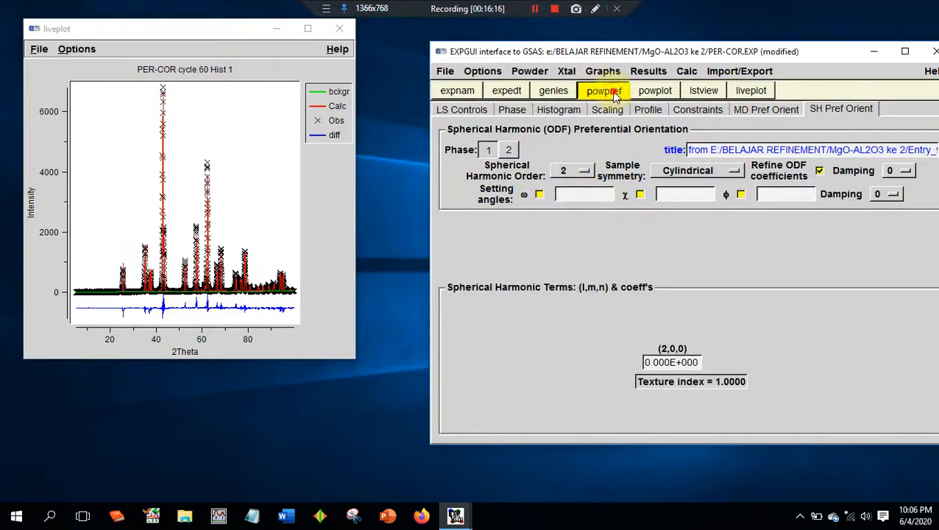
left_click(613, 92)
key("Return")
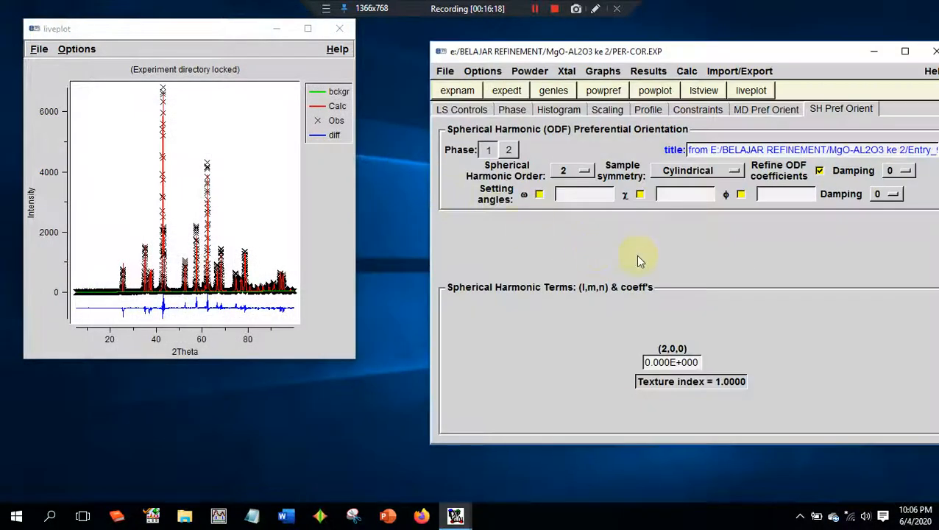
left_click(559, 90)
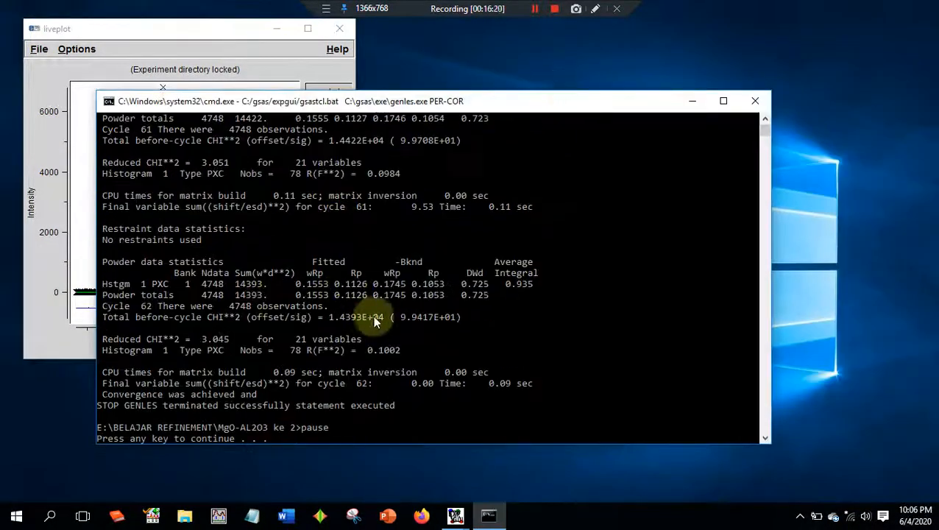
- Compare the reduced CHI**2 between the genles cycles for harmonic order 2, then load the newer experiment file
scroll(245, 342, "up", 5)
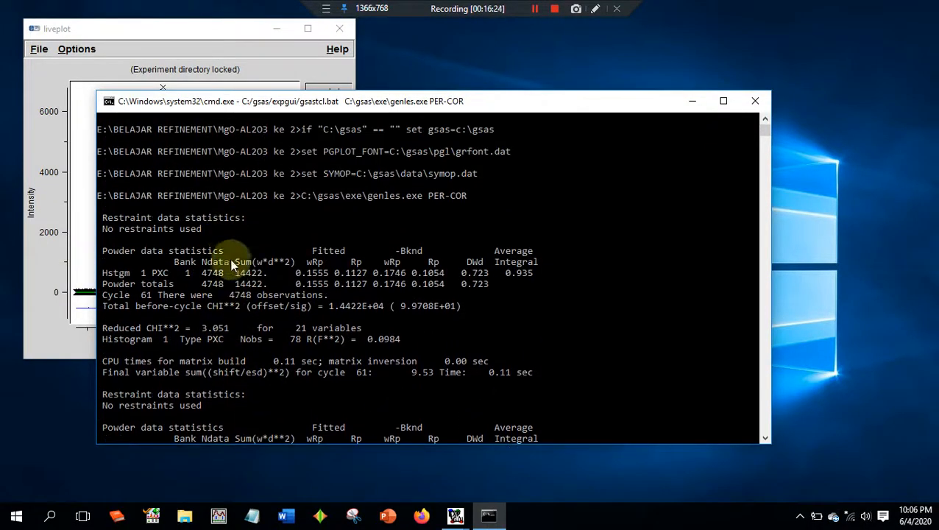
scroll(230, 262, "down", 5)
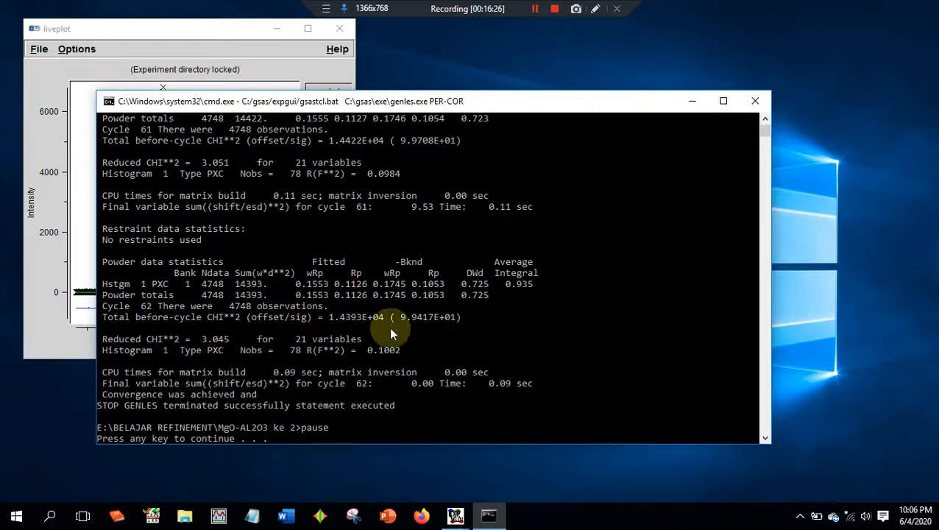
key("Return")
mouse_move(455, 515)
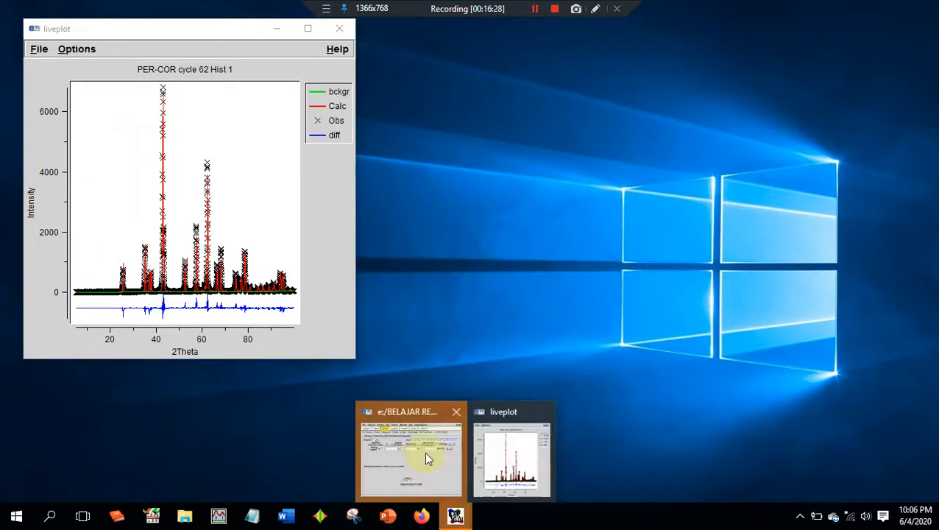
left_click(427, 458)
left_click(585, 290)
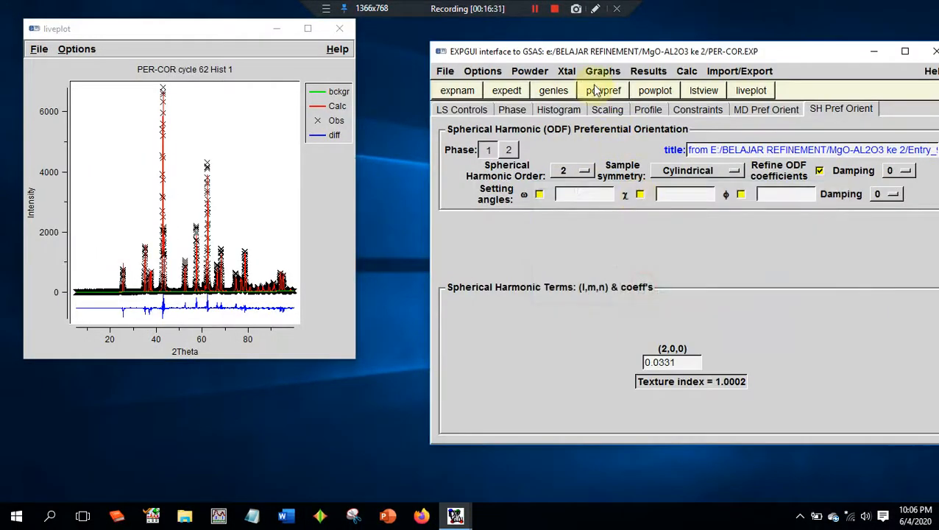
- Run powpref and genles again with phase 1 at harmonic order 2, loading the newer experiment file after each run
left_click(596, 89)
key("Return")
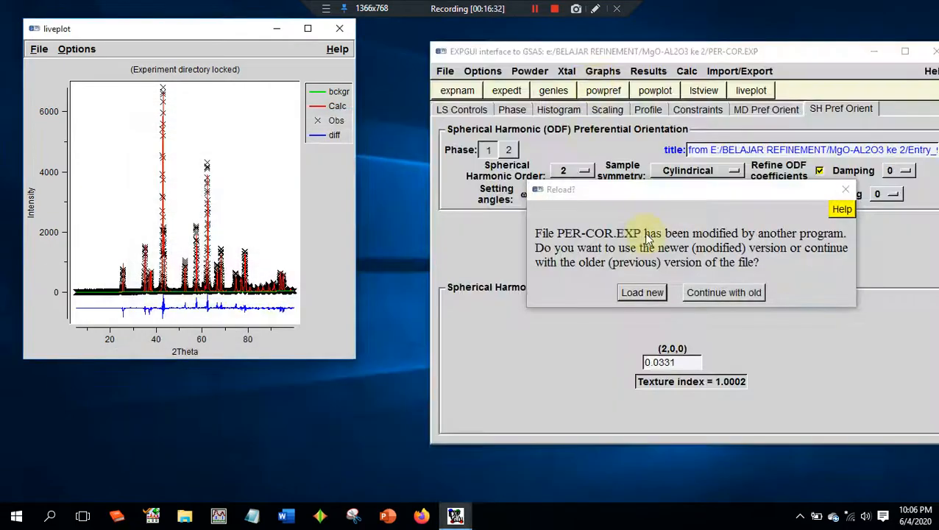
left_click(640, 298)
left_click(551, 90)
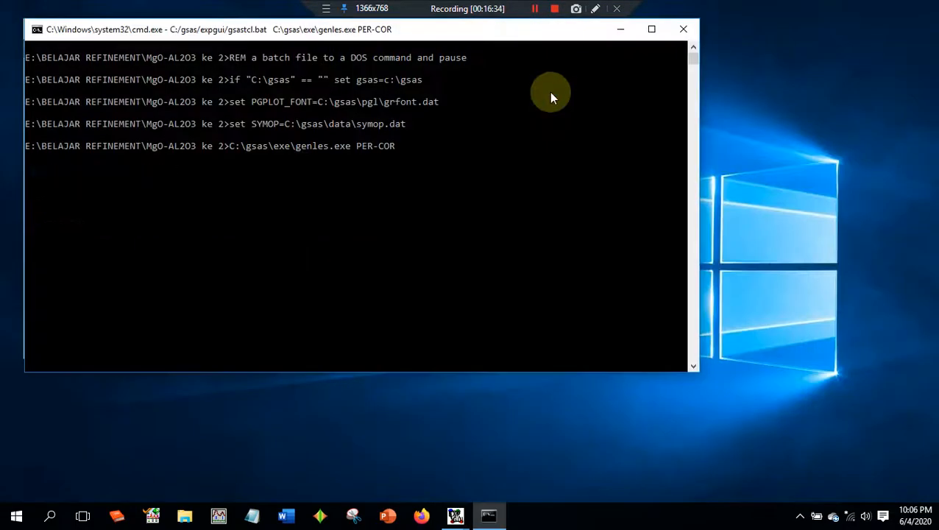
key("Return")
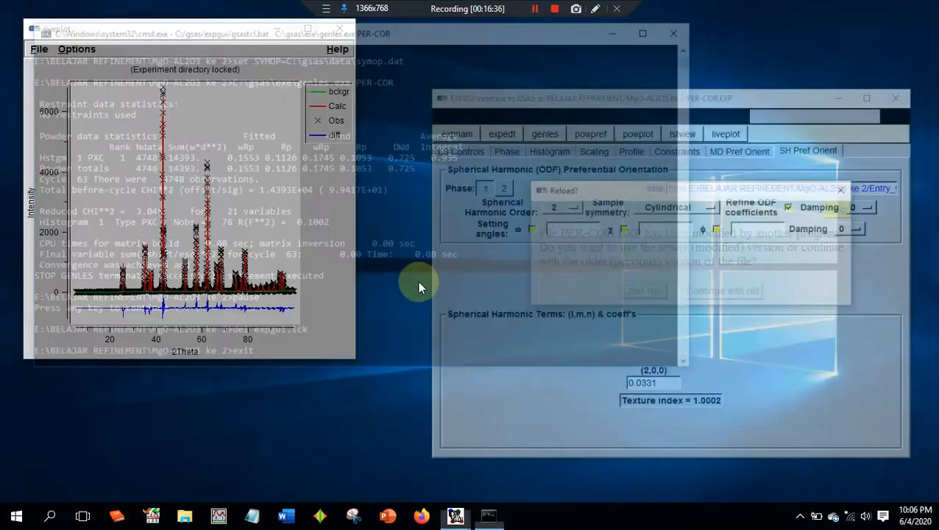
left_click(640, 351)
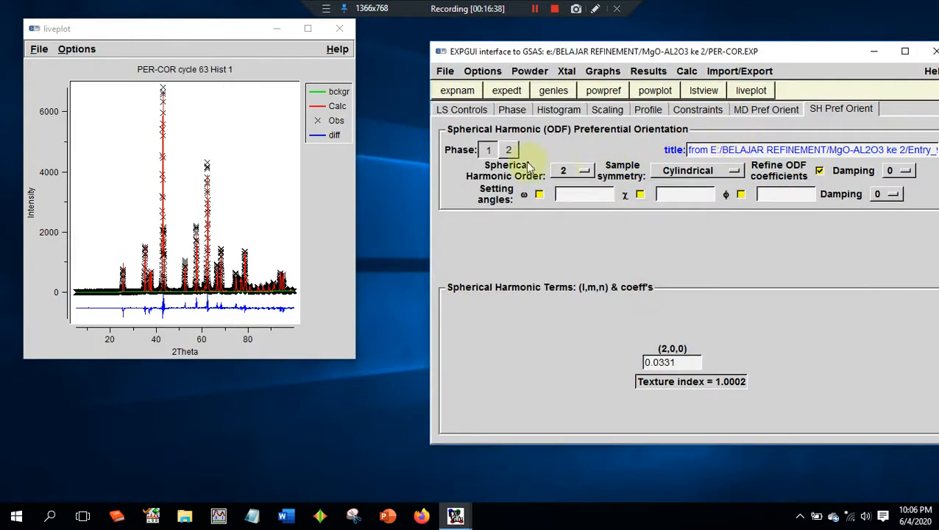
- For phase 2, try to enable refinement of the ODF coefficients and set the spherical harmonic order to 0
left_click(508, 150)
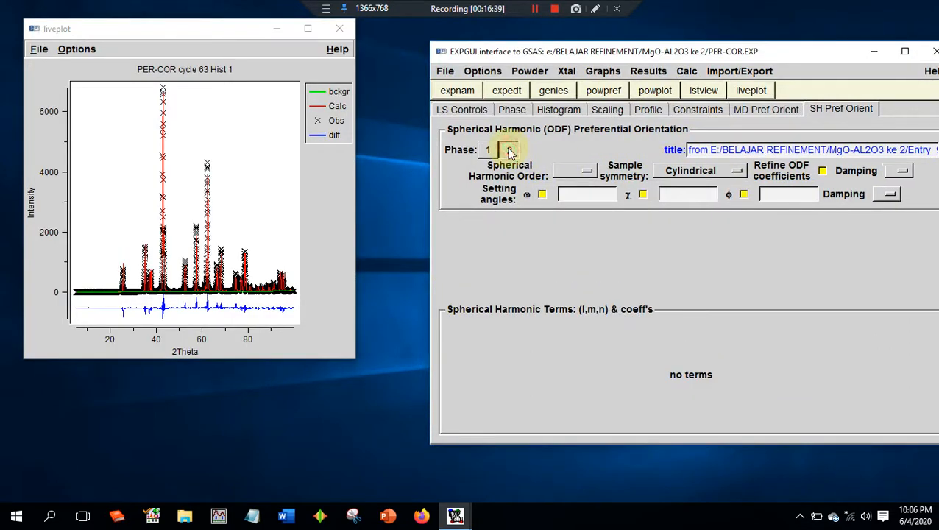
left_click(822, 170)
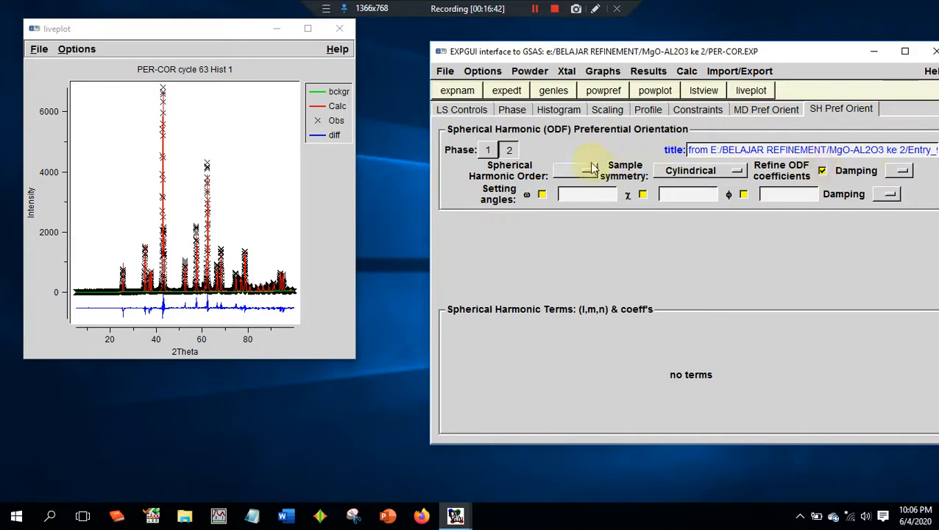
left_click(591, 170)
left_click(609, 186)
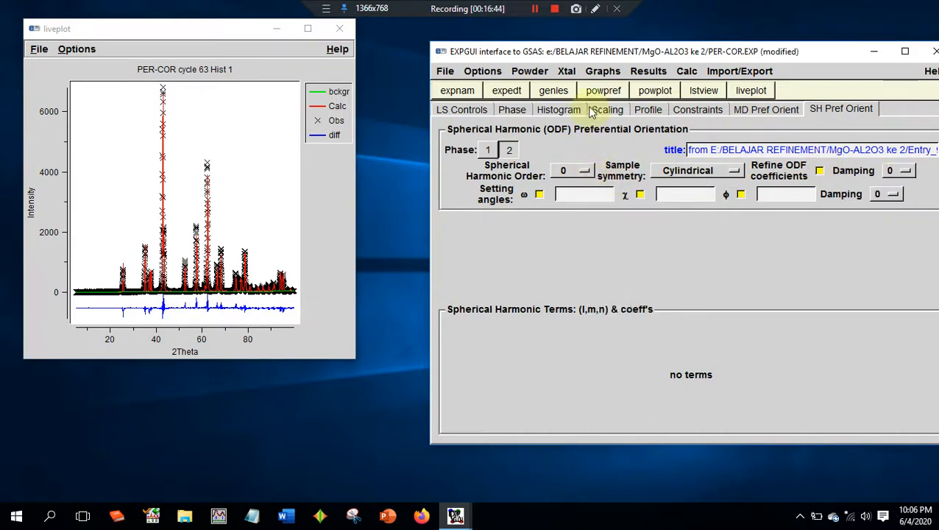
- Run powpref and genles with the phase 2 harmonic order at 0, then load the newer experiment file
left_click(605, 91)
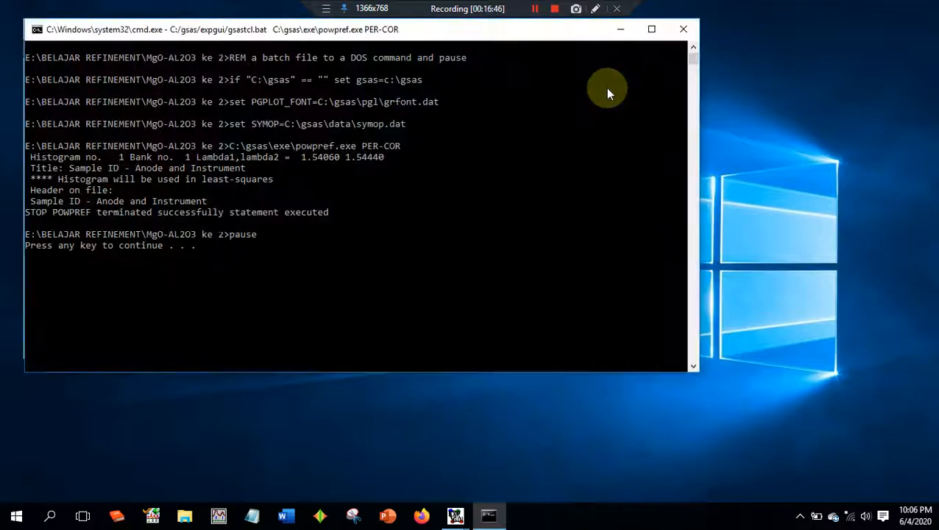
key("Return")
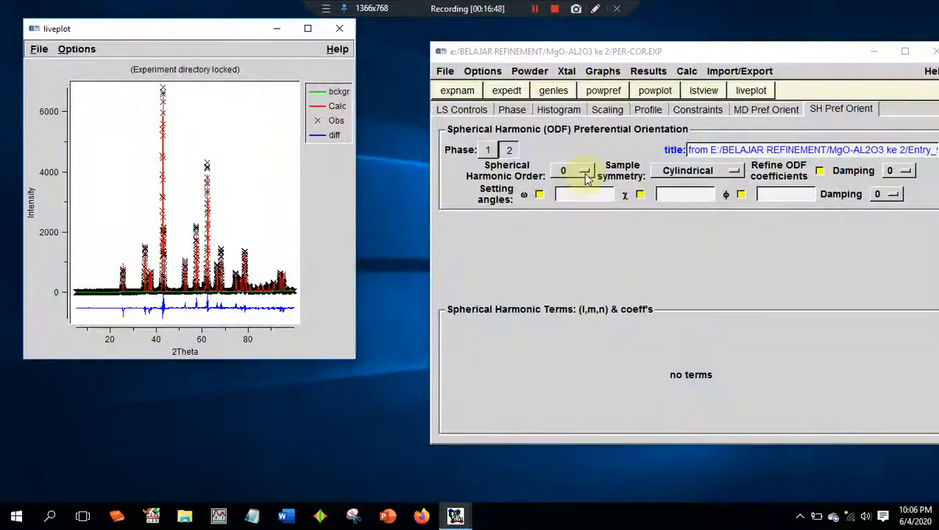
left_click(554, 92)
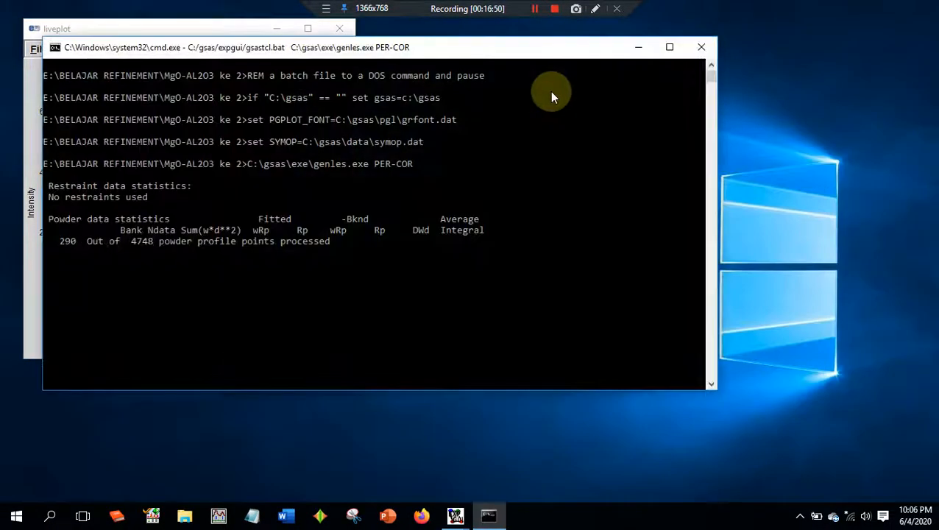
key("Return")
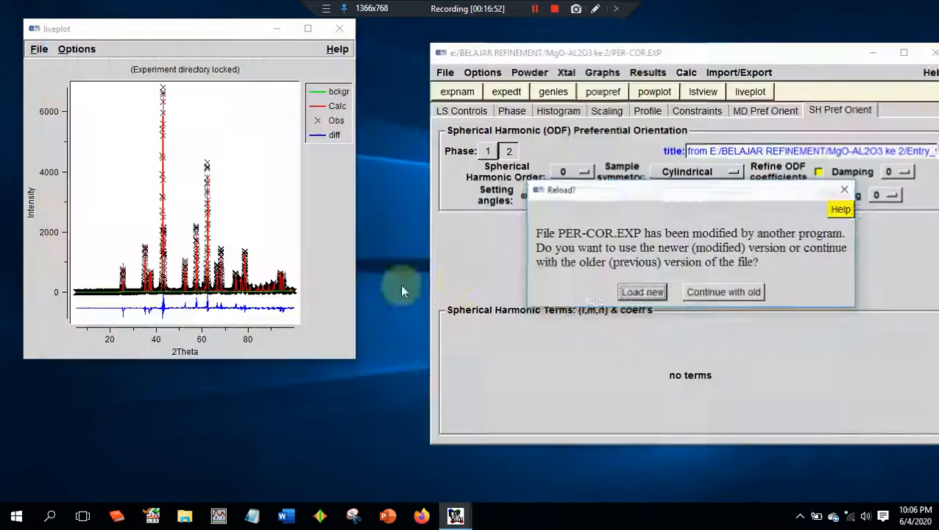
left_click(647, 292)
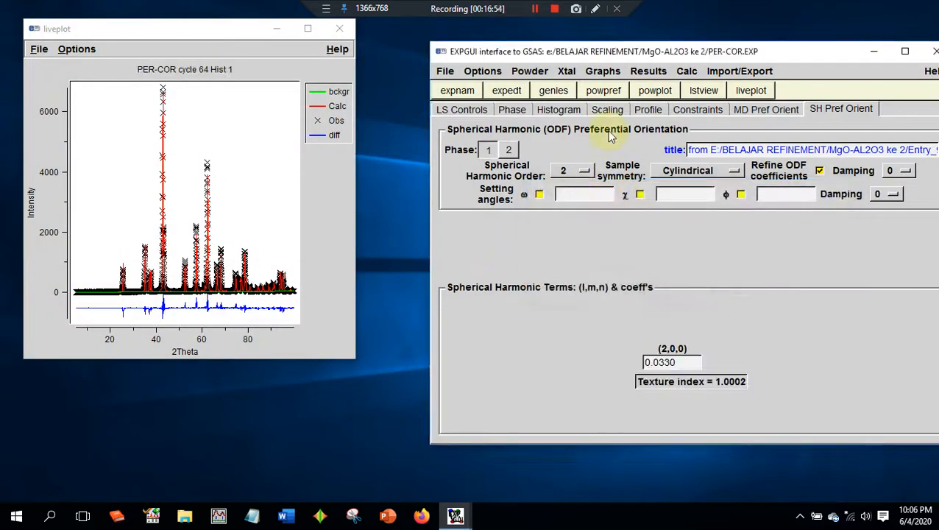
- Repeat the powpref and genles runs without changing any parameters, loading the newer experiment file after each one
left_click(604, 90)
key("Return")
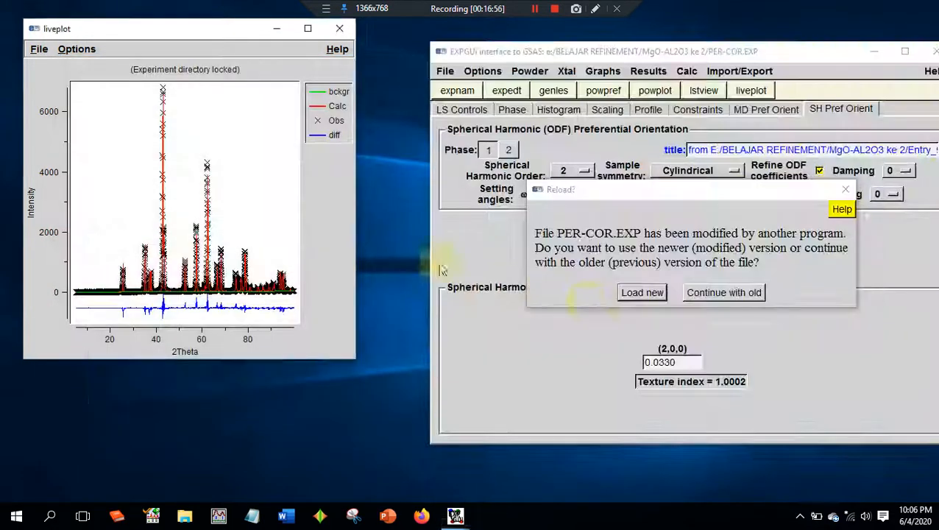
left_click(627, 293)
left_click(550, 96)
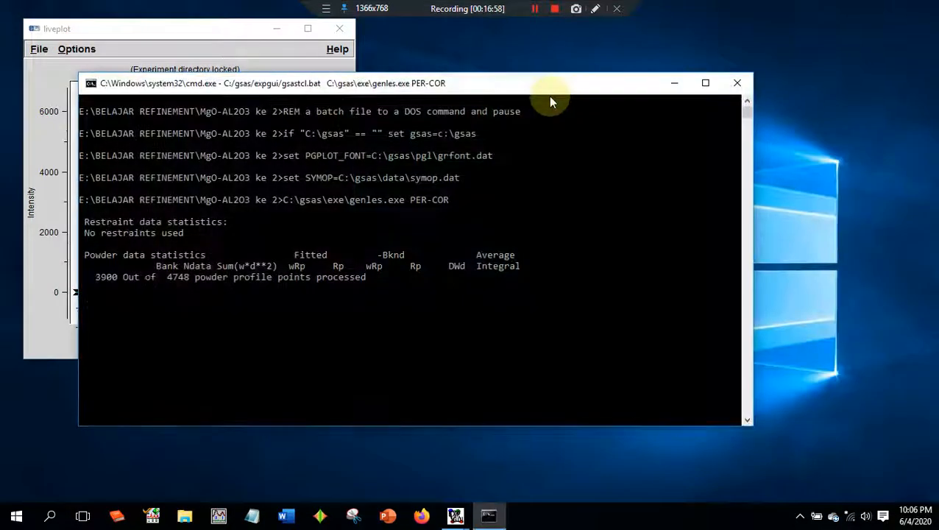
key("Return")
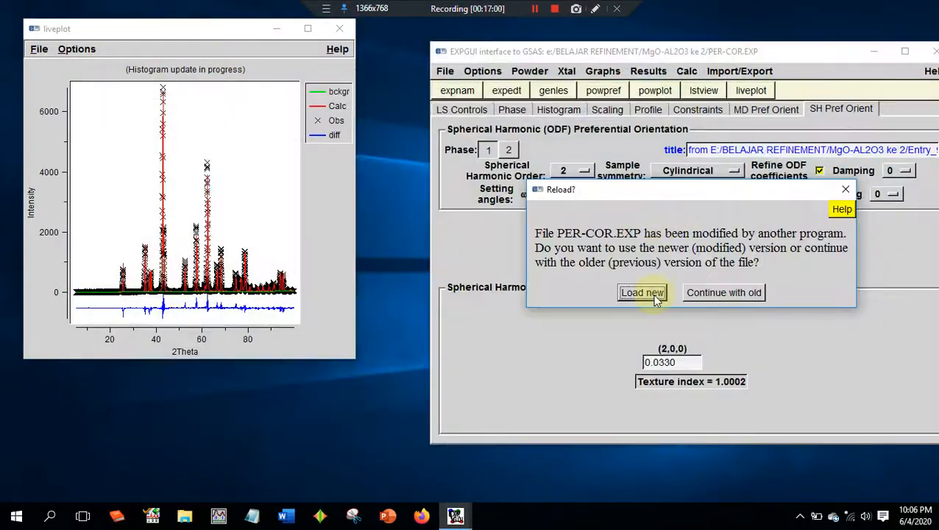
left_click(585, 351)
- Set the phase 1 spherical harmonic order to 4 and run powpref, loading the newer experiment file
left_click(580, 178)
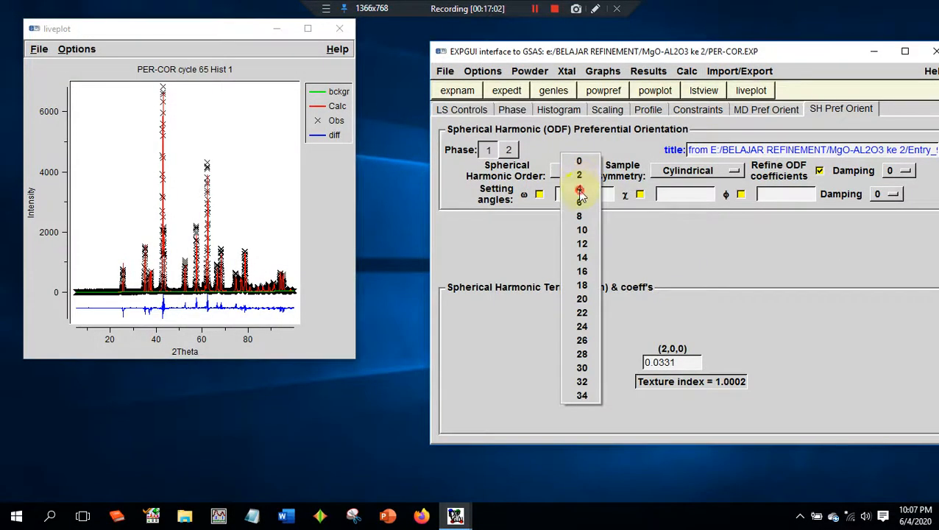
left_click(580, 190)
left_click(593, 91)
key("Return")
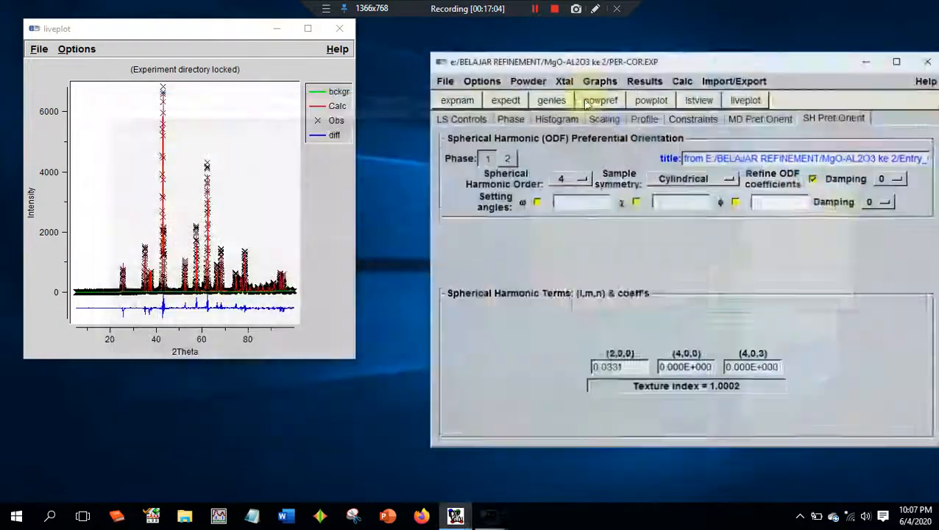
left_click(647, 351)
- Run genles with the phase 1 harmonic order at 4 and load the newer experiment file
left_click(554, 99)
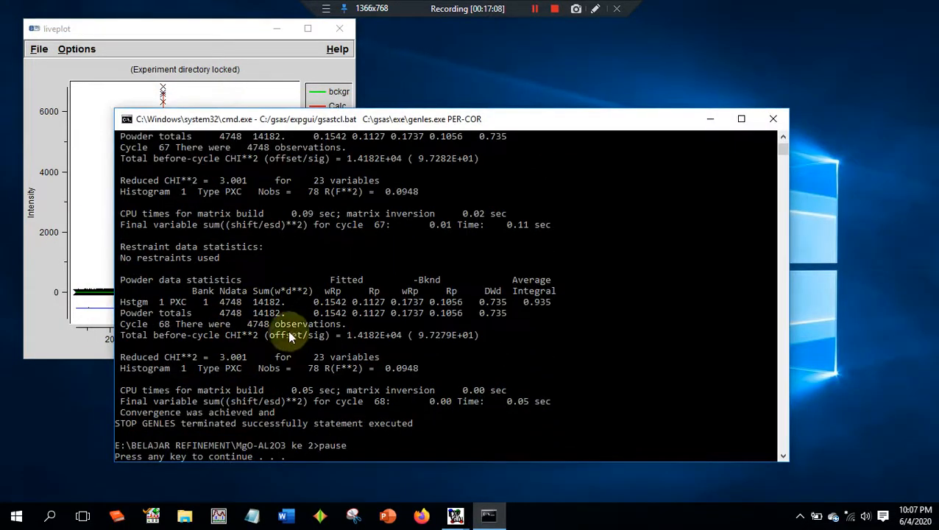
key("Return")
left_click(634, 294)
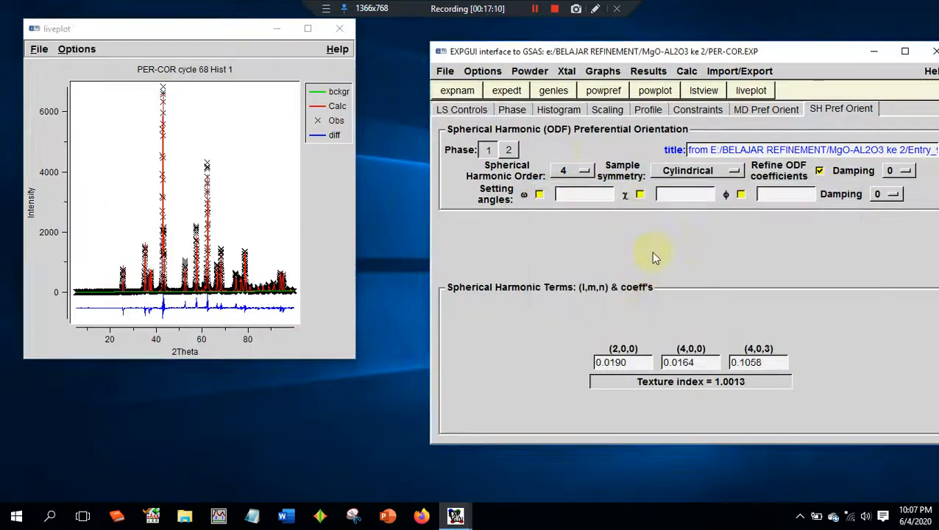
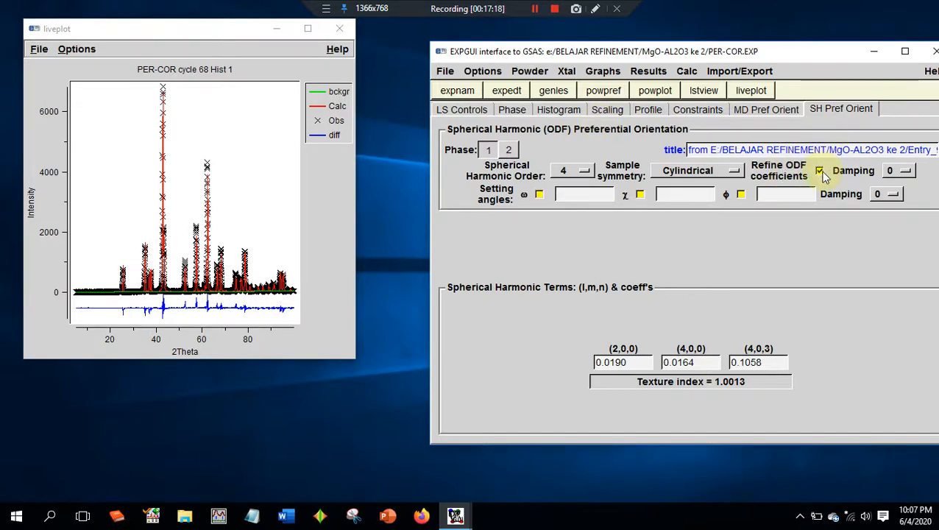
- Check the enlarged fit plot and turn off refinement of the phase 1 ODF coefficients
left_click(307, 28)
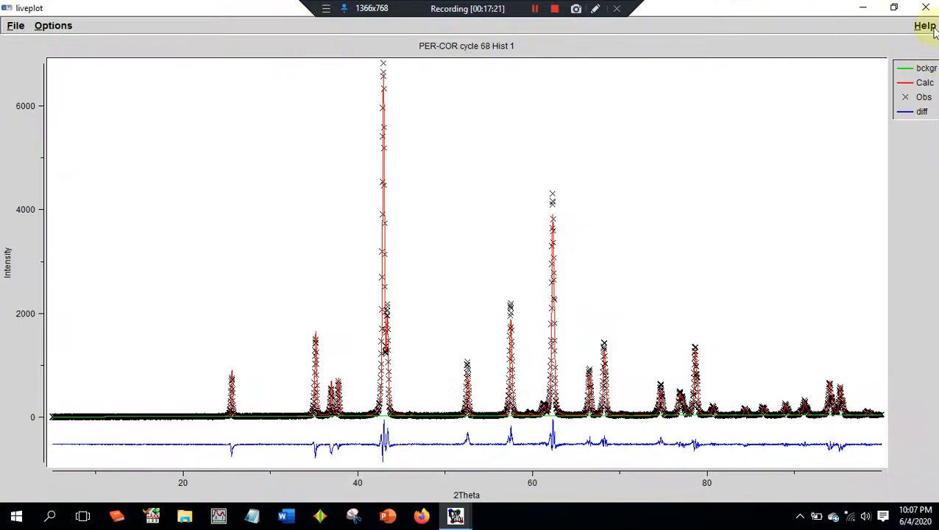
left_click(895, 8)
left_click(823, 169)
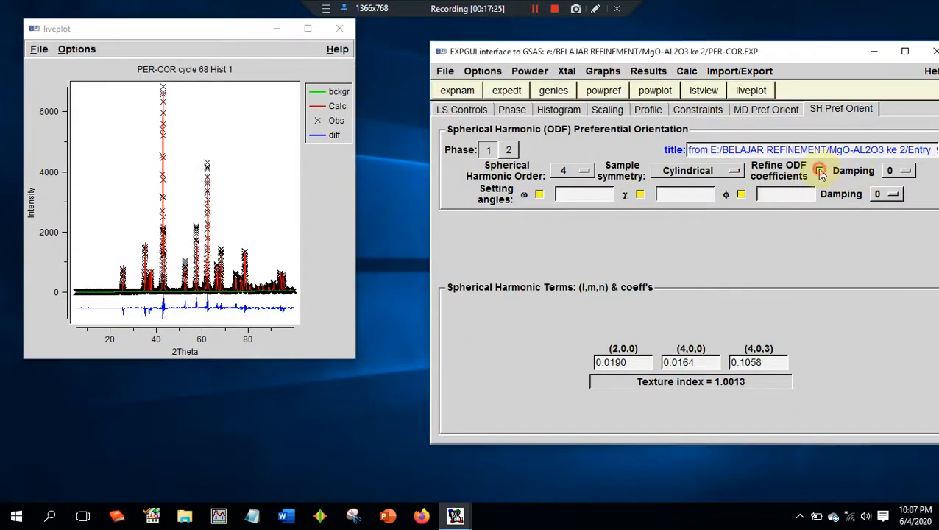
left_click(508, 149)
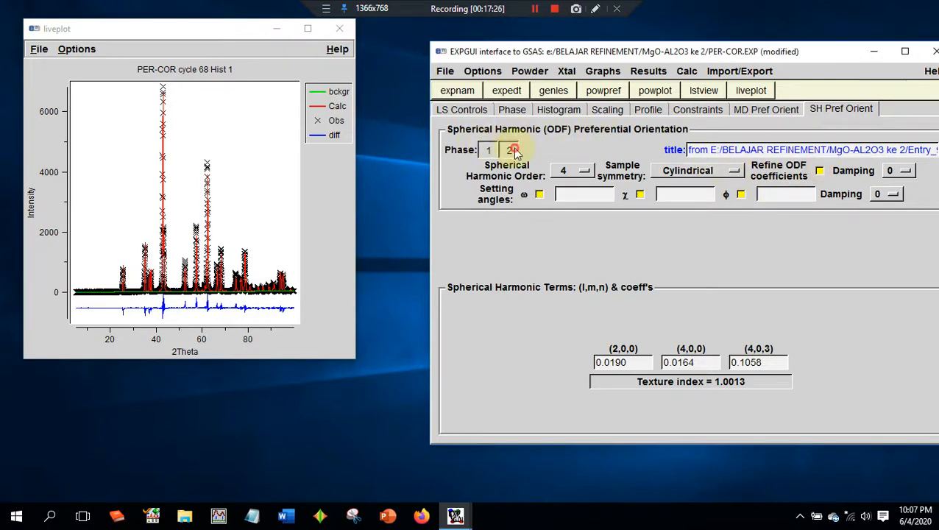
left_click(488, 149)
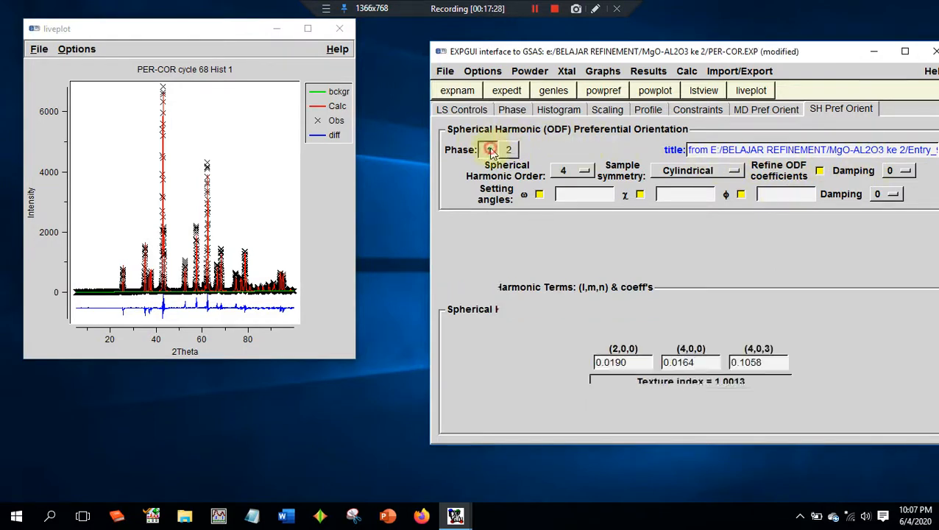
- Turn off the profile refinement flags for shft and GU in phase 1 and for LX, shft, GU and GW in phase 2
left_click(647, 109)
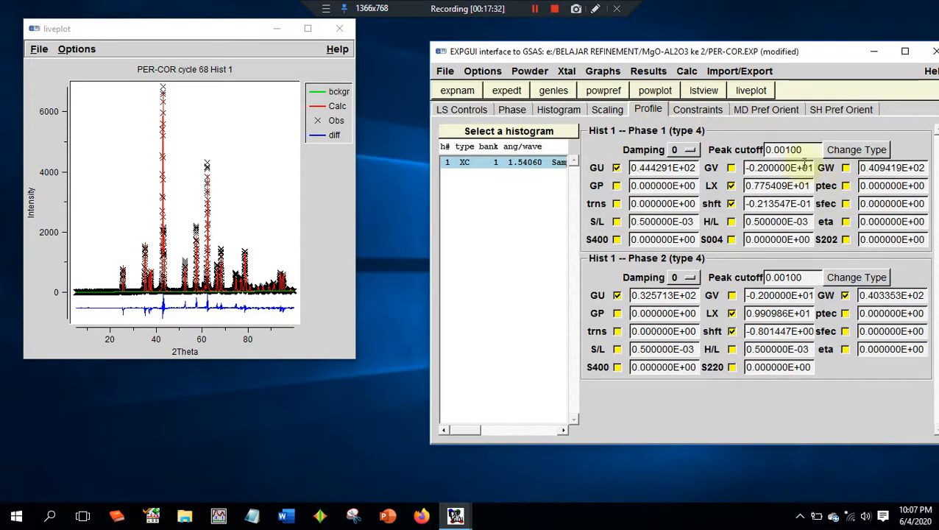
left_click(730, 204)
left_click(615, 167)
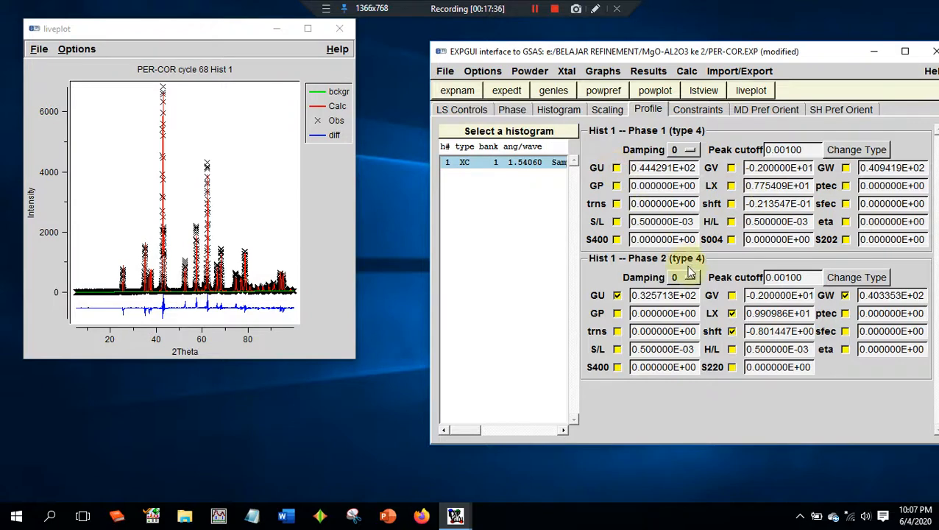
left_click(731, 331)
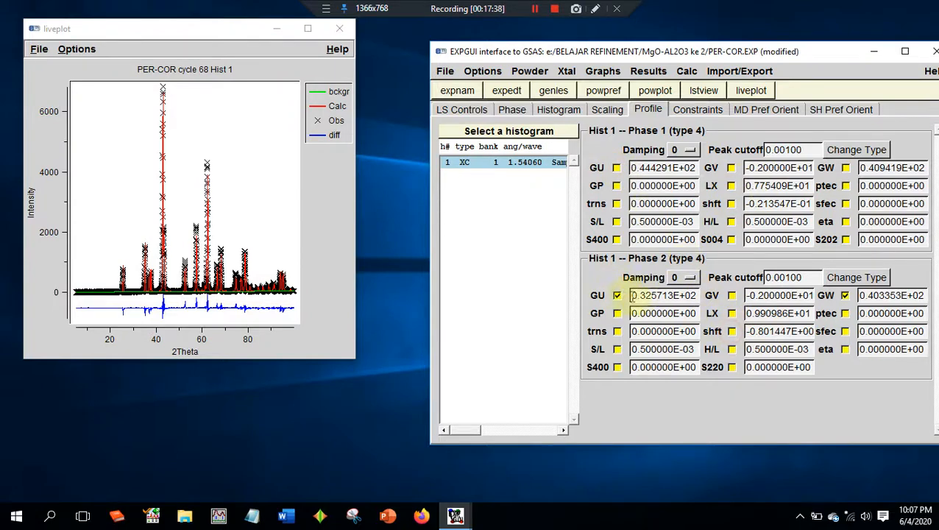
left_click(618, 295)
left_click(845, 295)
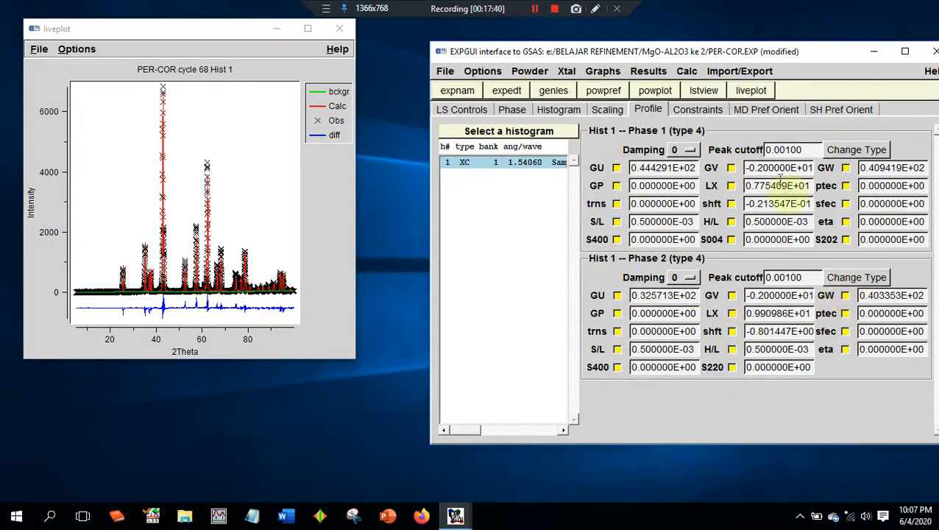
- Check the scaling and histogram refinement flags, and turn off cell refinement for phase 1
left_click(607, 110)
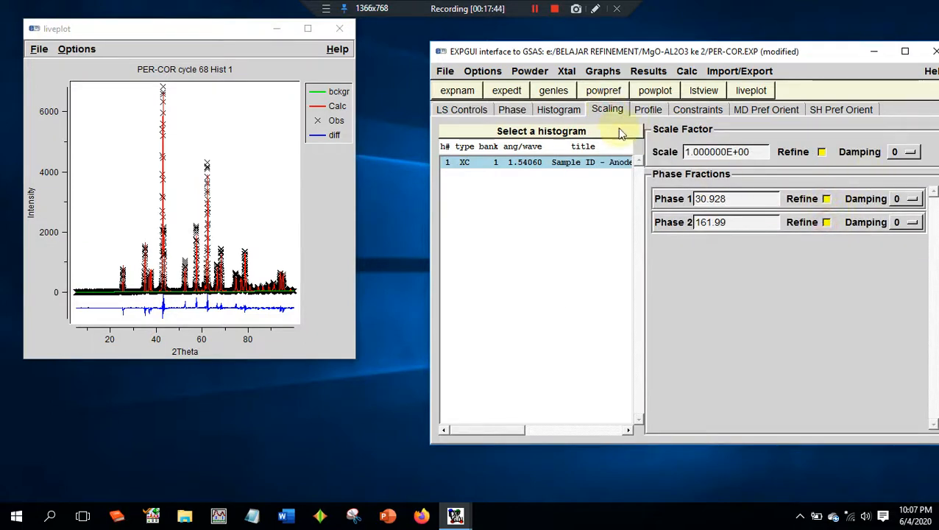
left_click(565, 110)
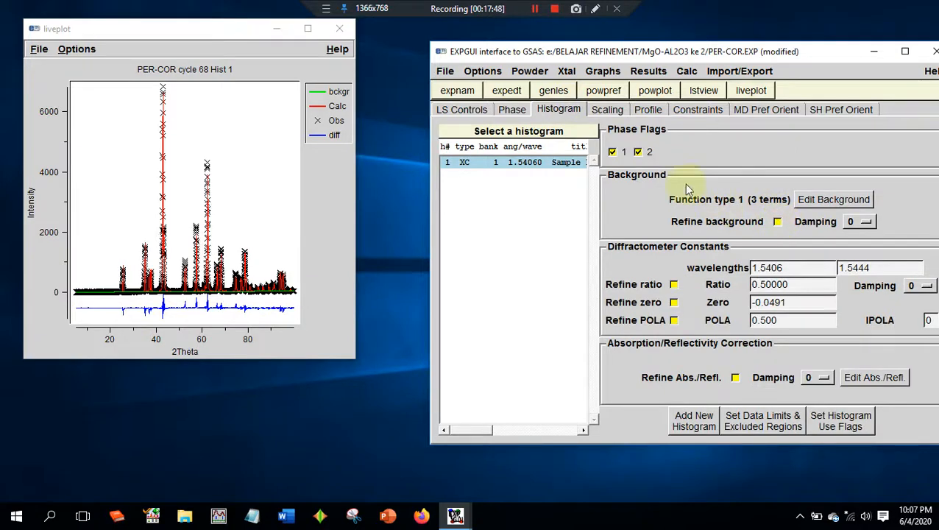
left_click(512, 108)
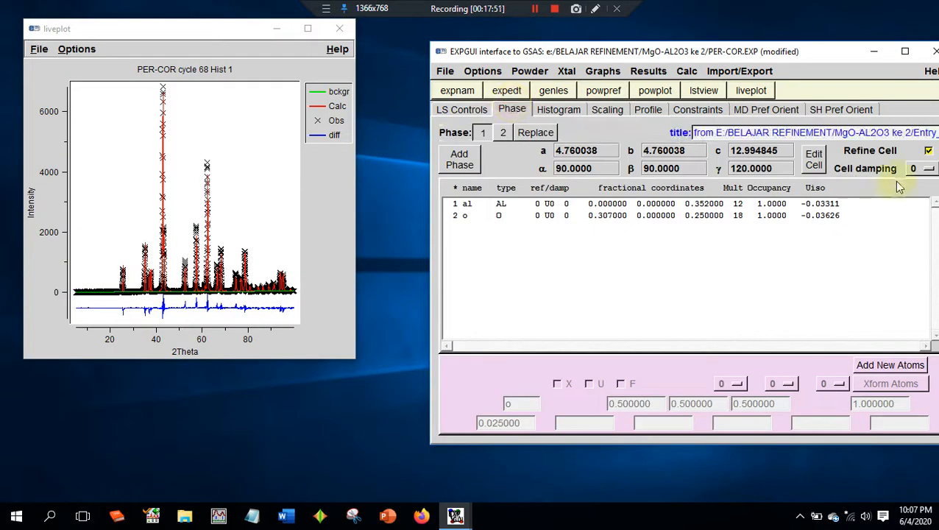
left_click(928, 151)
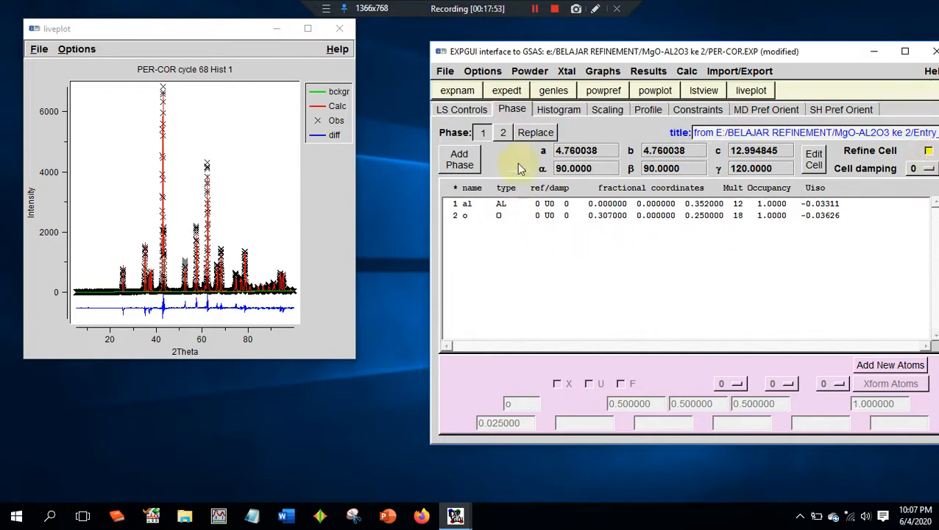
- Turn off the U refinement flags of the mg and o atoms in phase 2
left_click(503, 133)
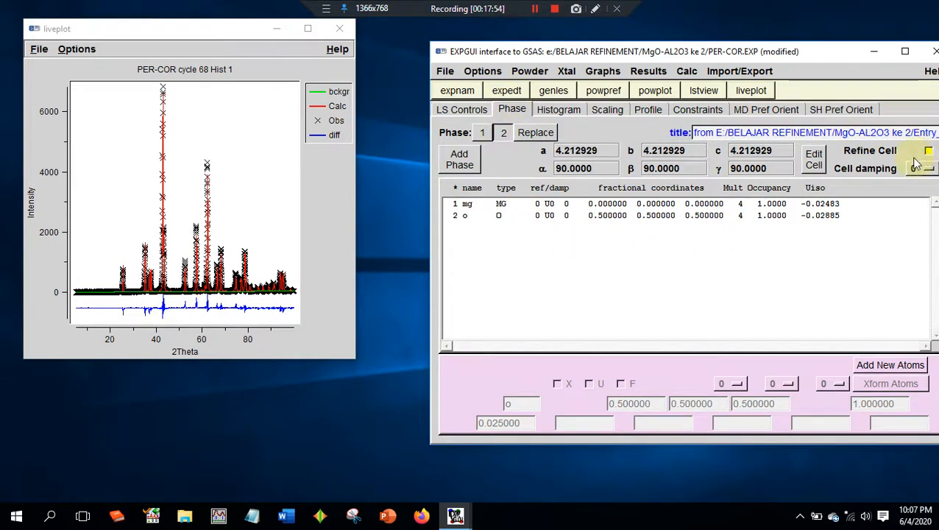
left_click(581, 204)
left_click(592, 383)
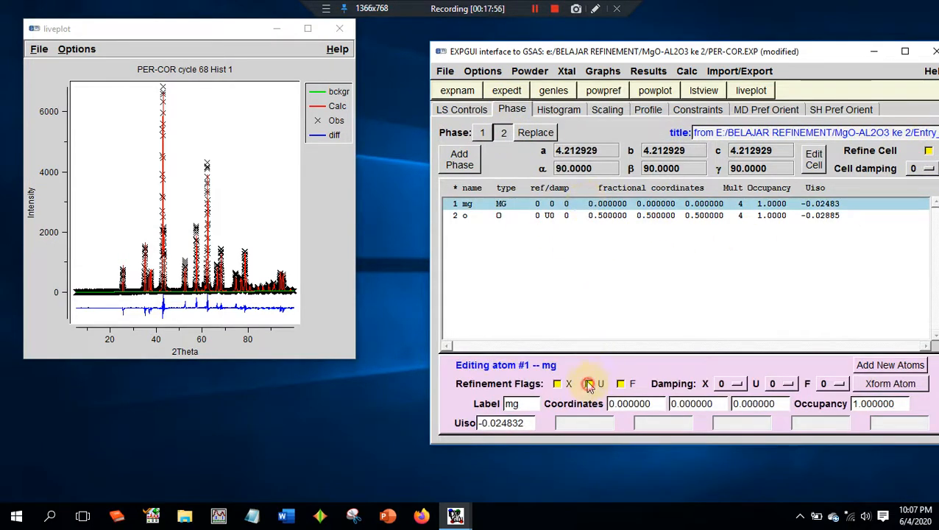
left_click(595, 215)
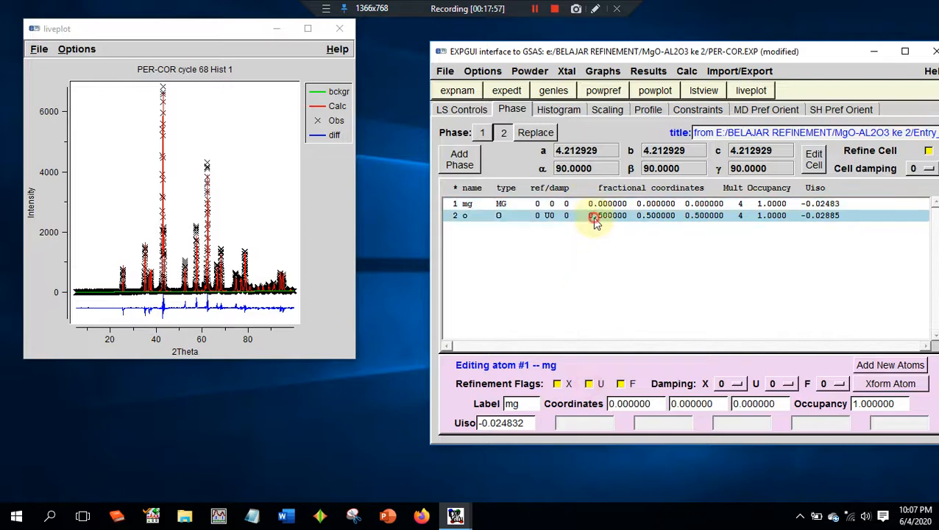
left_click(591, 384)
- Turn off the U refinement flags of the al and o atoms in phase 1
left_click(483, 132)
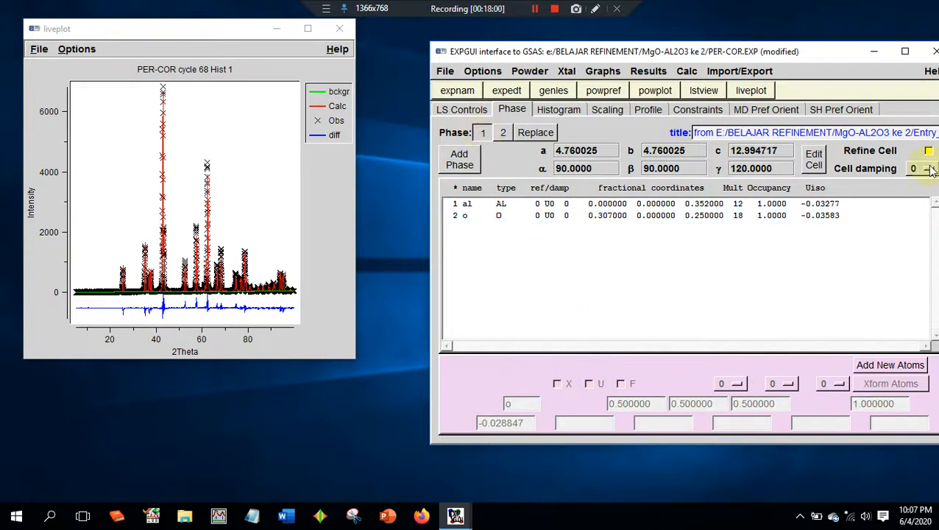
left_click(601, 206)
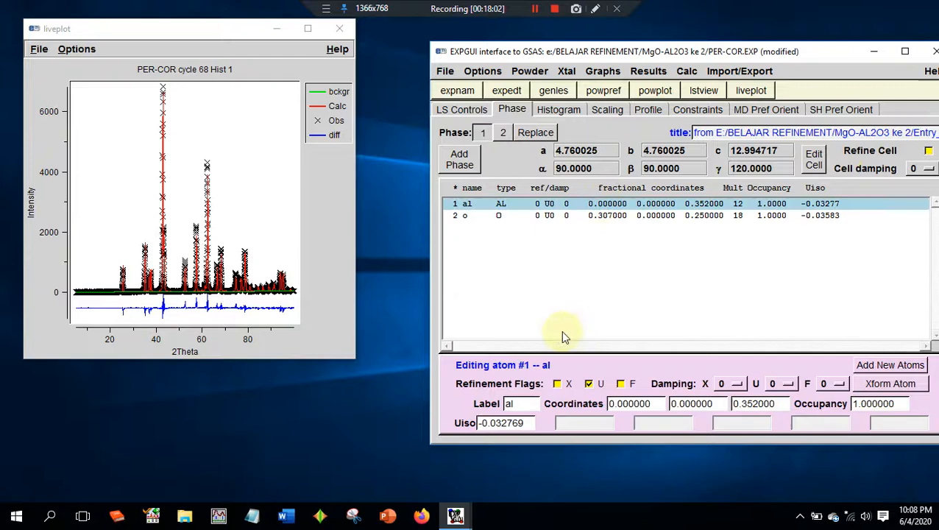
left_click(588, 384)
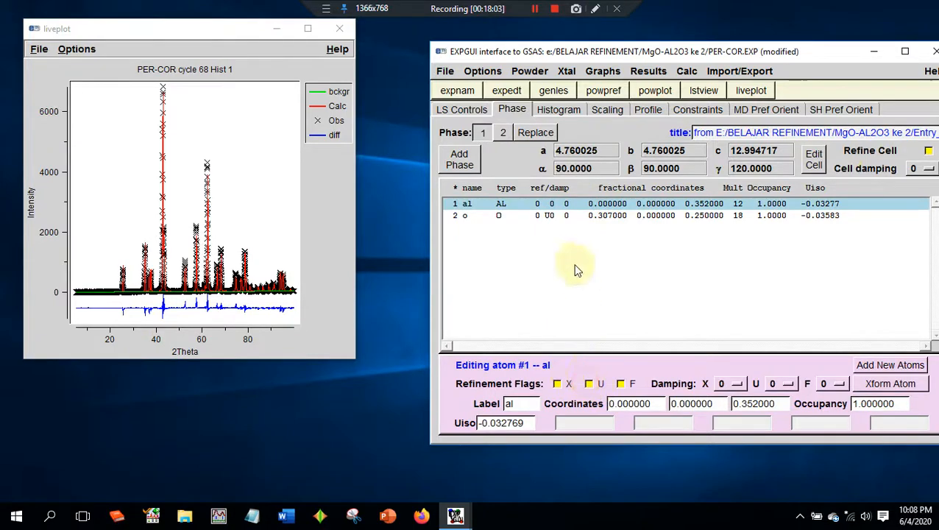
left_click(582, 217)
left_click(589, 384)
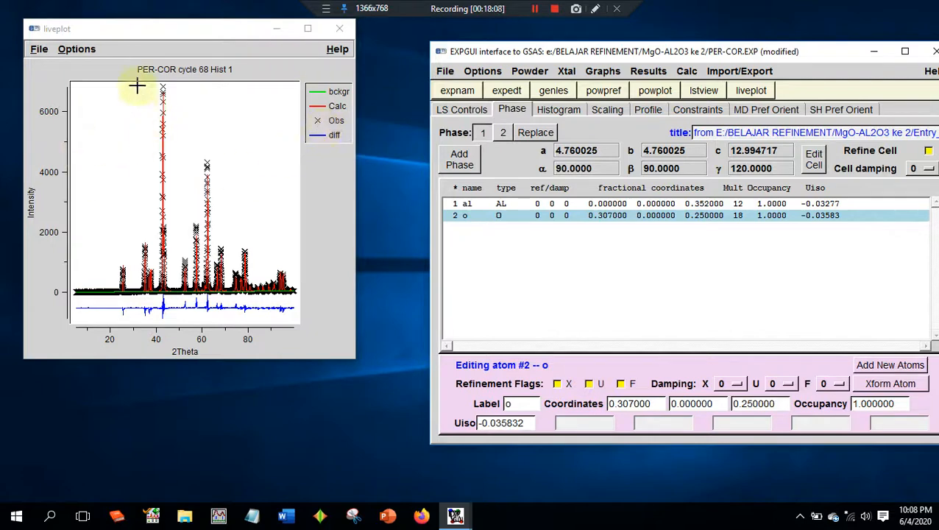
- Widen the live plot window and zoom in on the peaks between about 33 and 55 degrees 2Theta to examine the fit
left_click(119, 184)
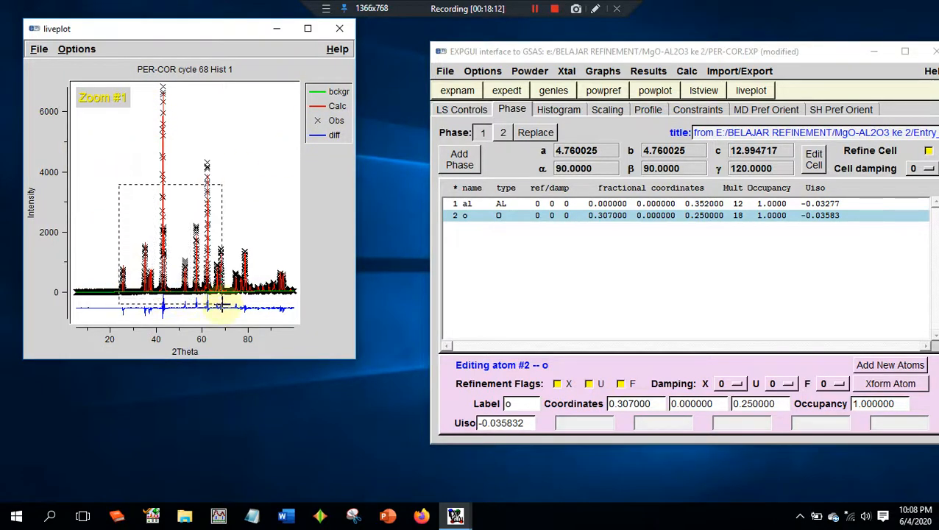
left_click(222, 306)
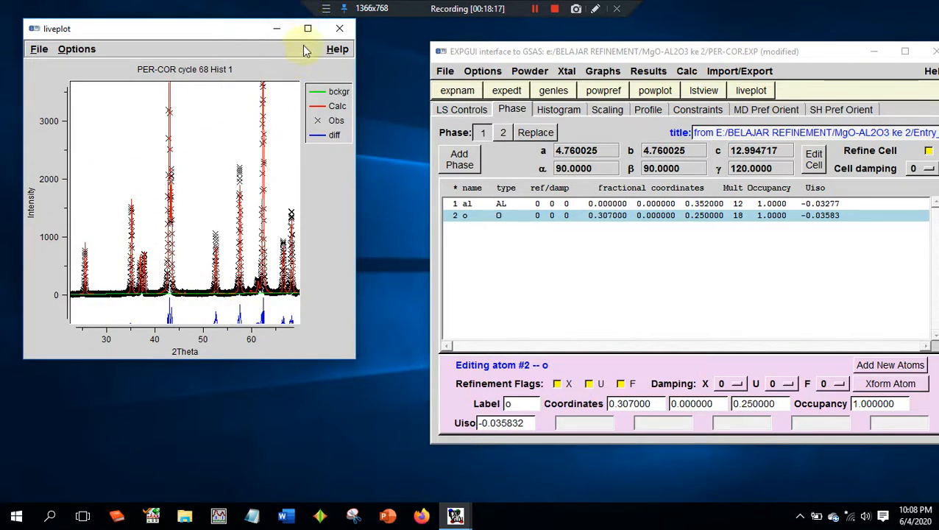
left_click_drag(356, 80, 553, 81)
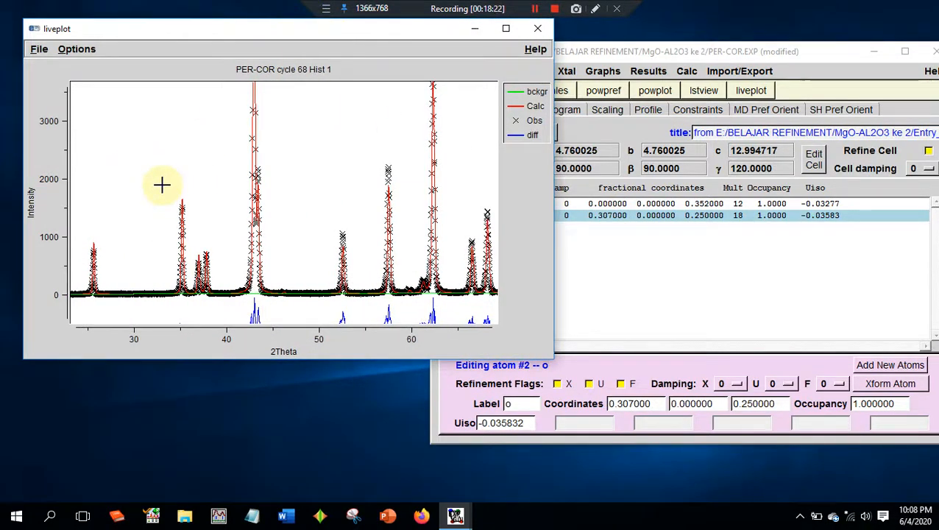
left_click_drag(162, 184, 362, 311)
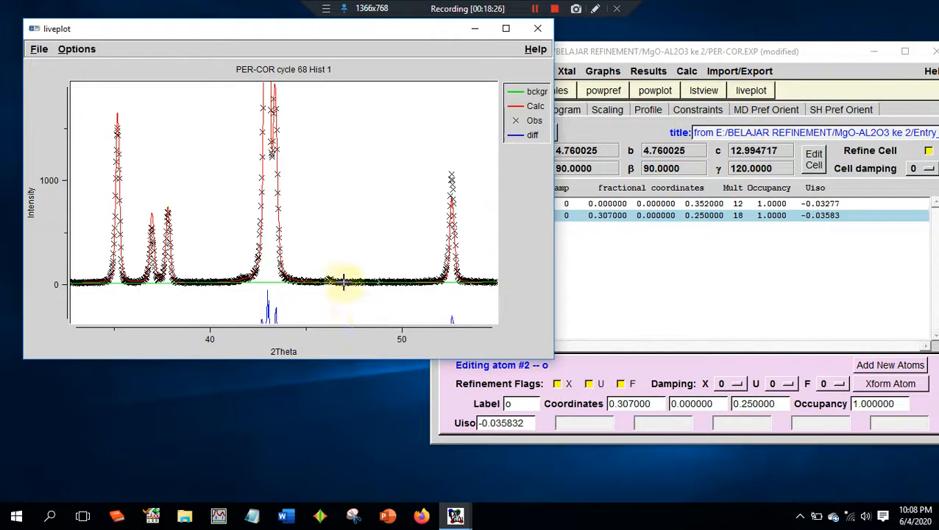
left_click_drag(358, 32, 317, 42)
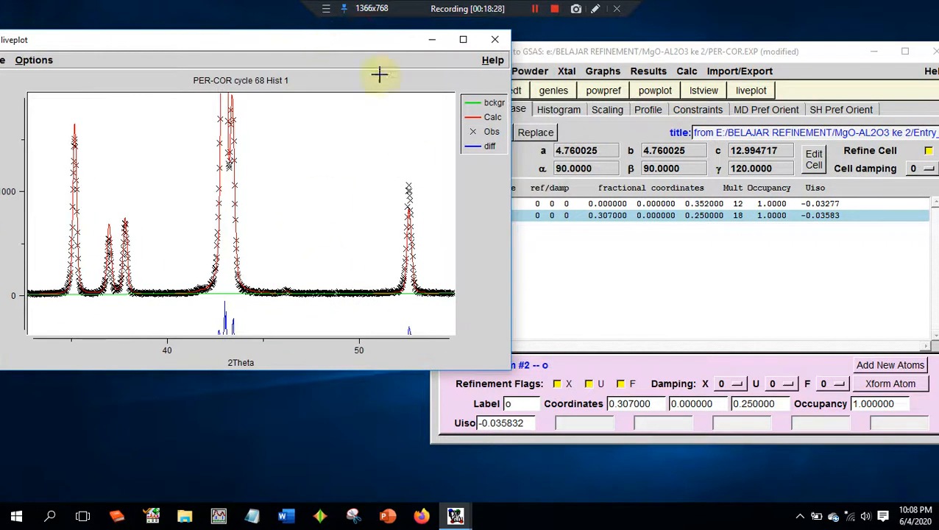
- Set the phase 2 GU profile value to 1E+02
left_click(711, 257)
left_click(651, 110)
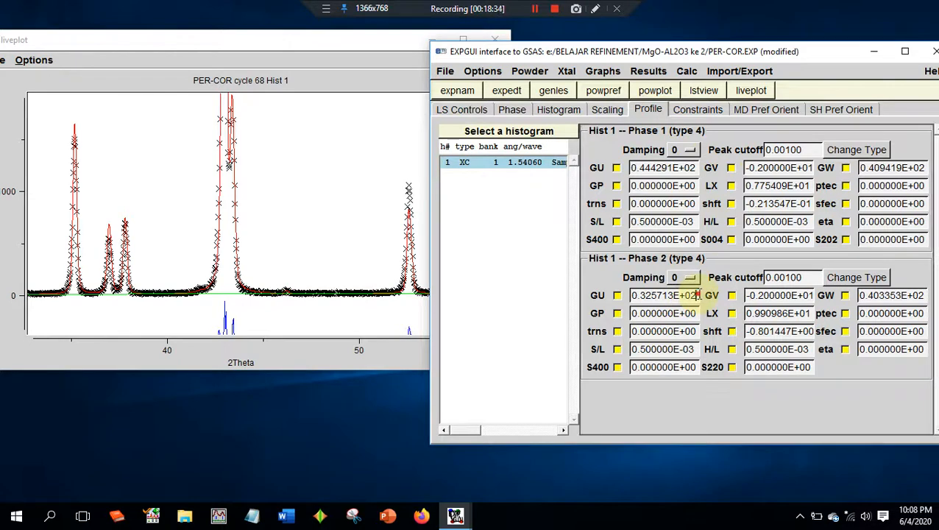
left_click_drag(698, 295, 585, 298)
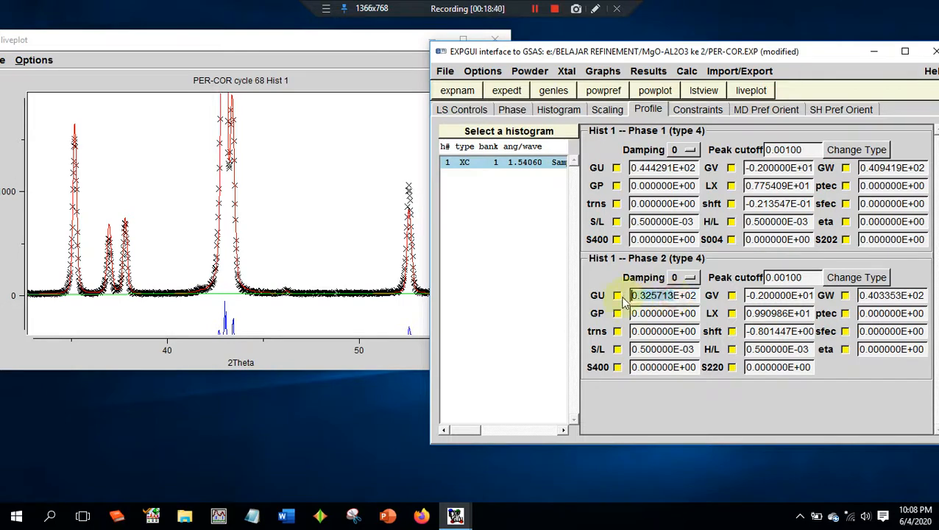
type("1")
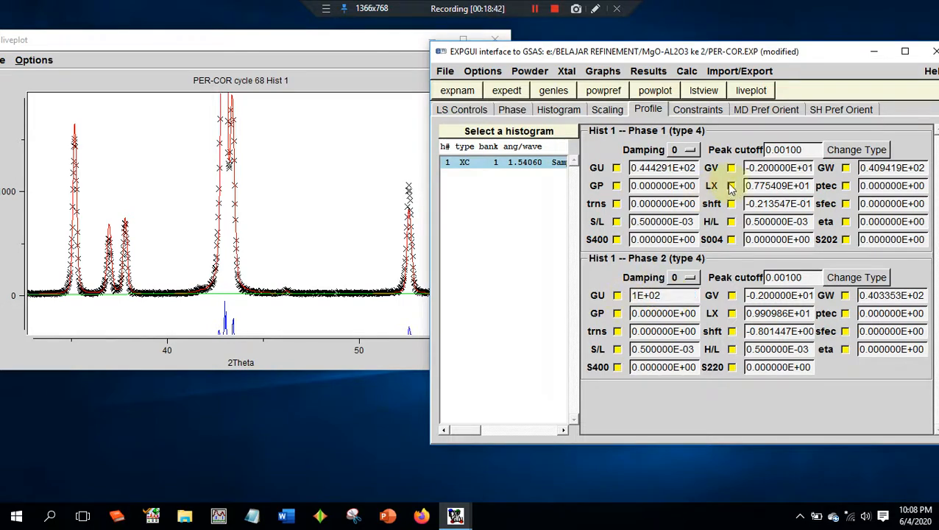
- Run powpref and genles with the edited phase 2 GU value, and load the newer experiment file
left_click(603, 90)
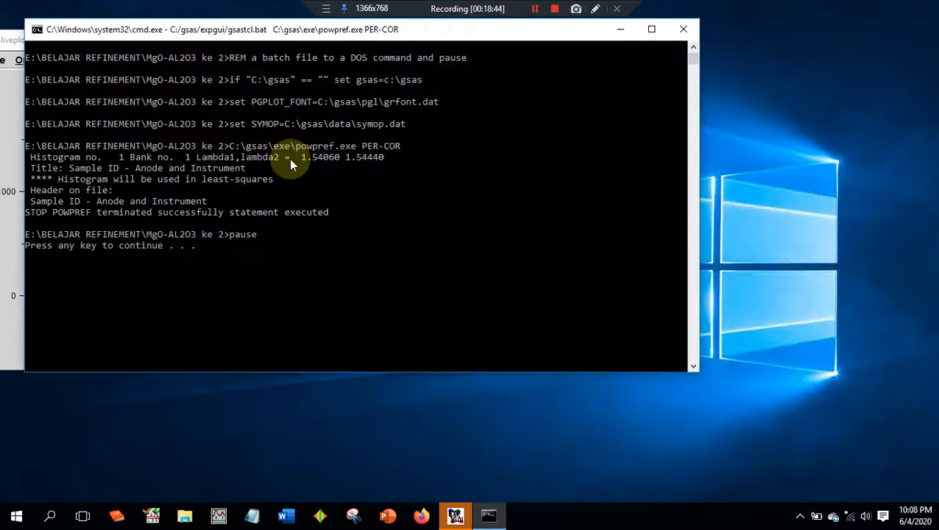
key("Return")
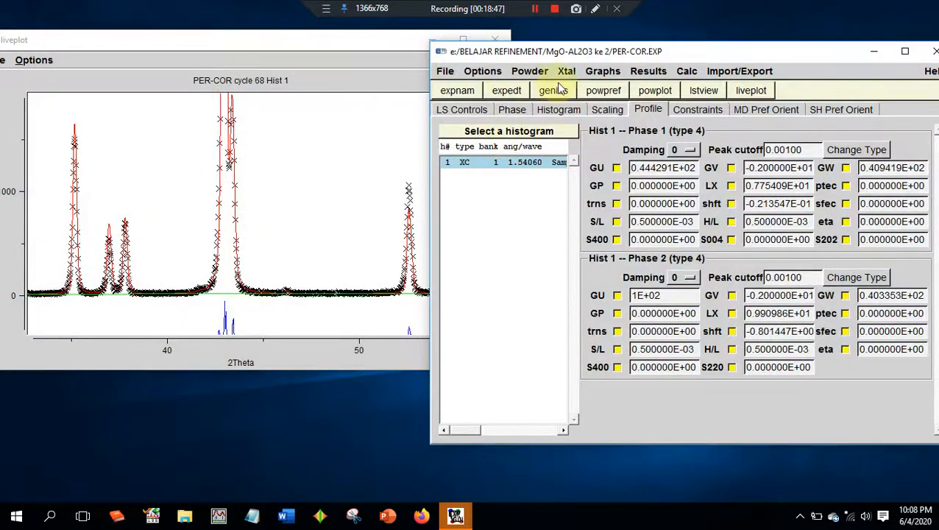
left_click(552, 91)
key("Return")
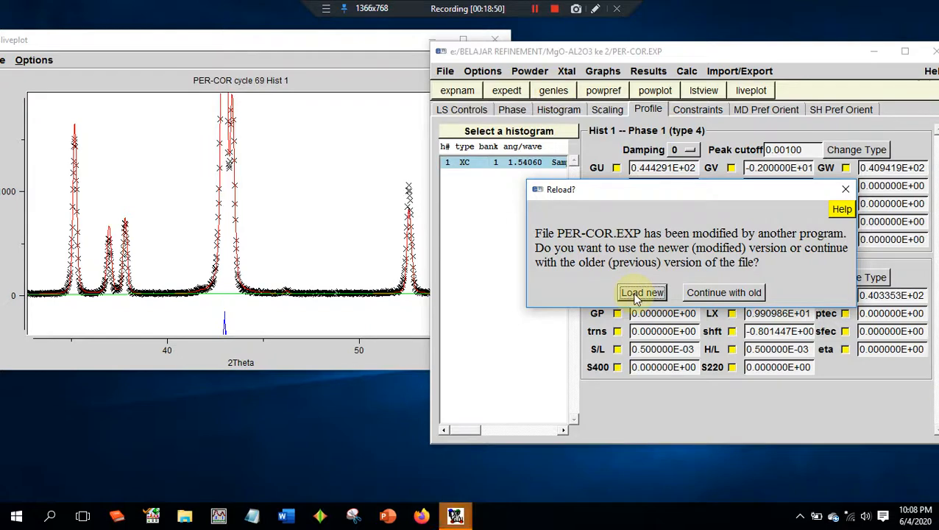
left_click(637, 293)
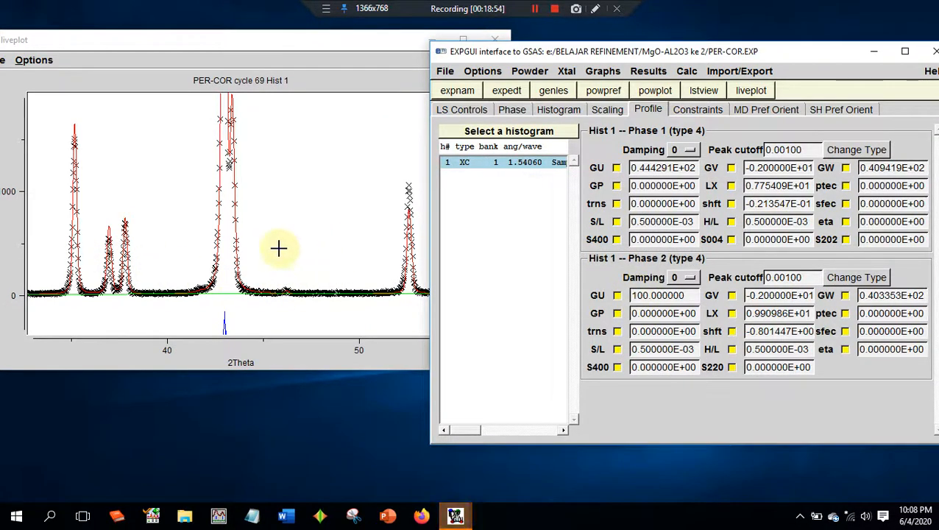
- Examine the updated fit in the enlarged live plot, from the zoomed peaks out to the full pattern
left_click(366, 248)
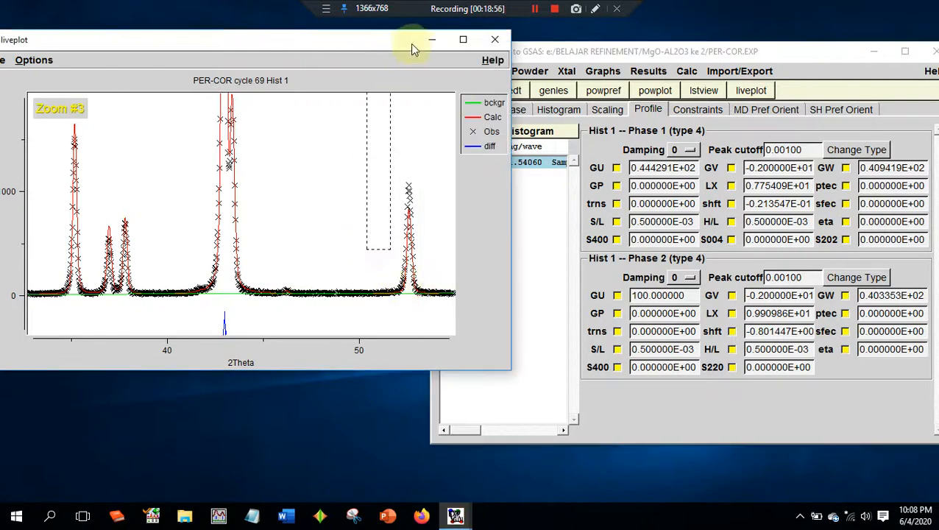
right_click(335, 230)
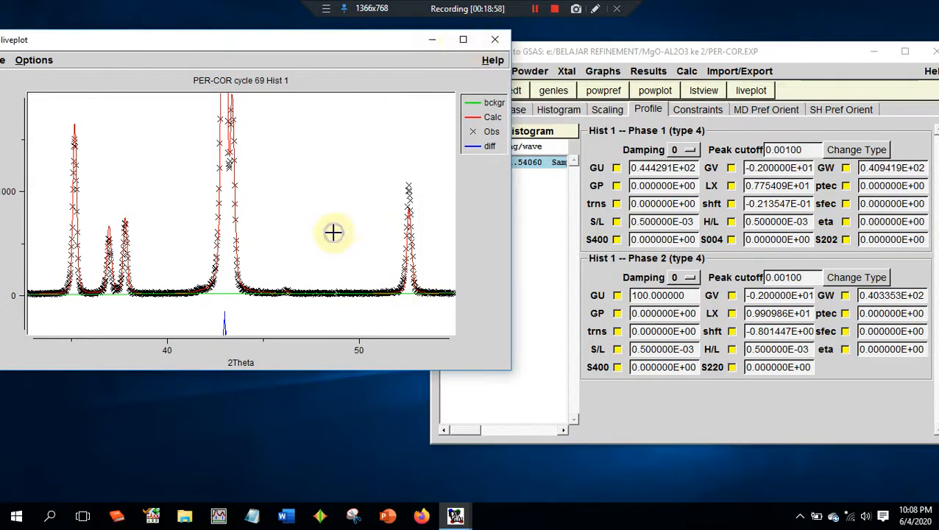
left_click(465, 39)
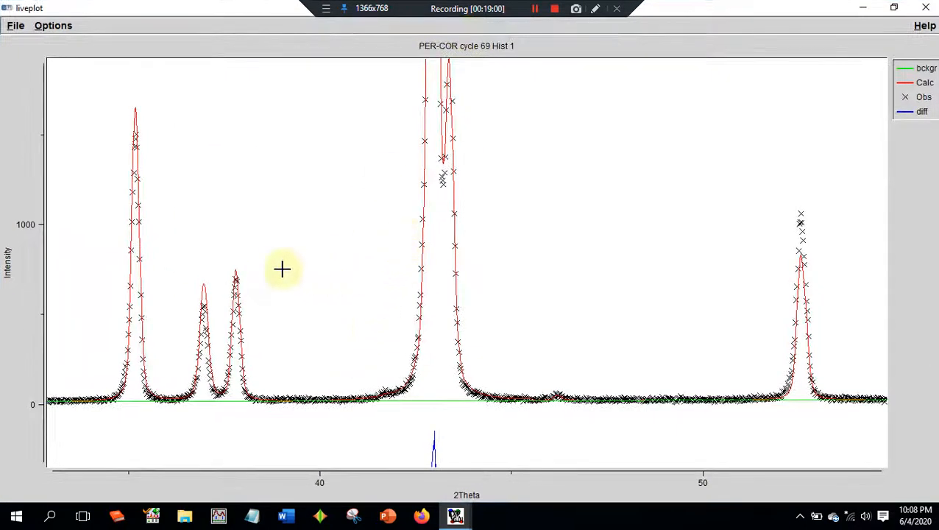
right_click(313, 261)
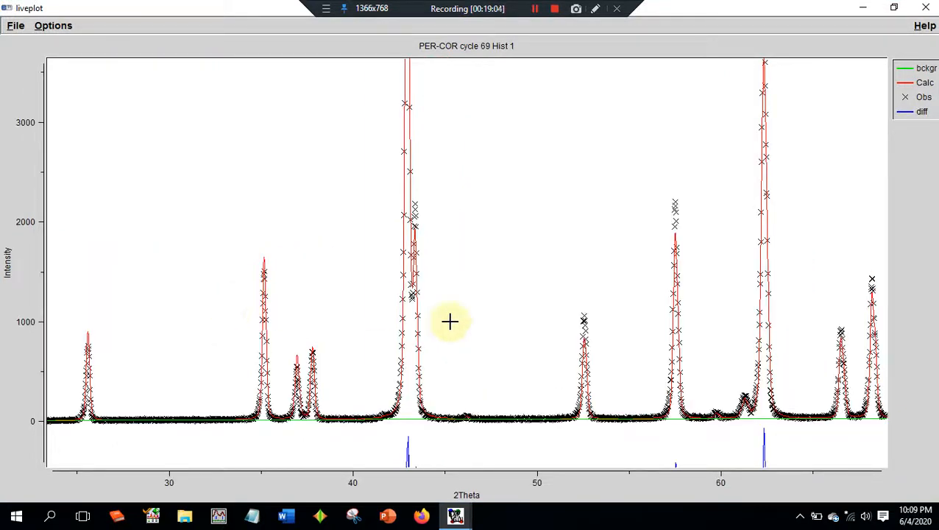
right_click(604, 266)
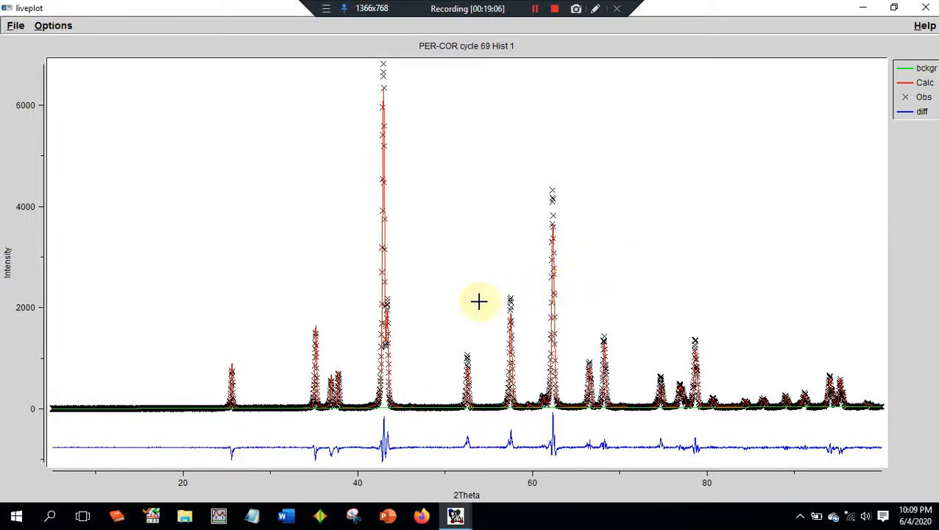
left_click(893, 7)
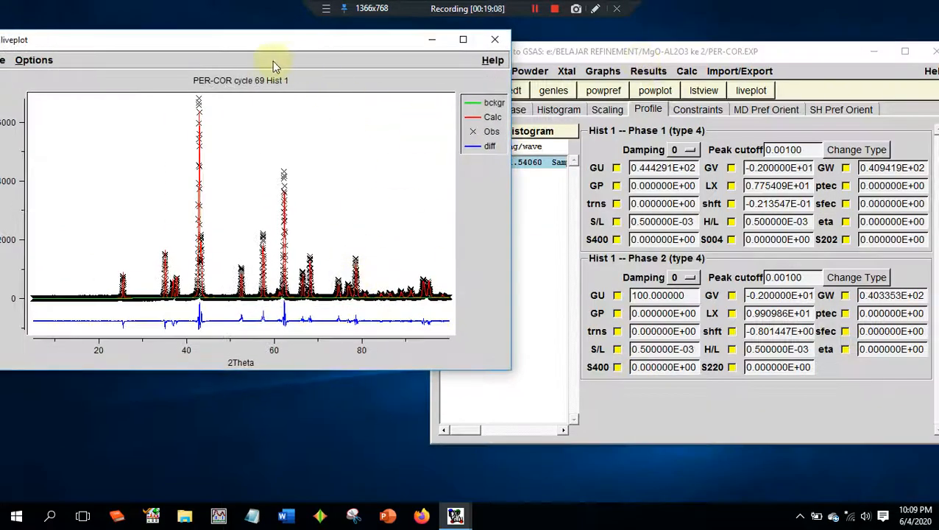
left_click_drag(252, 43, 264, 90)
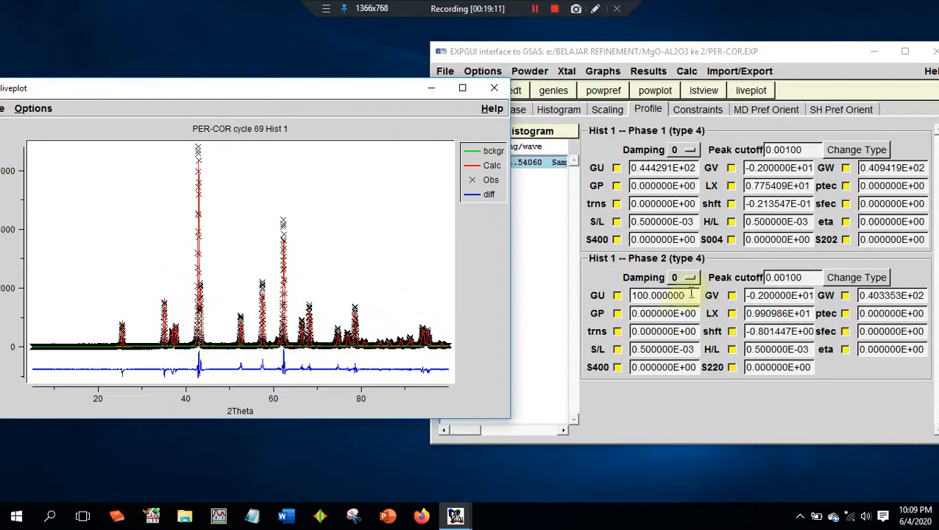